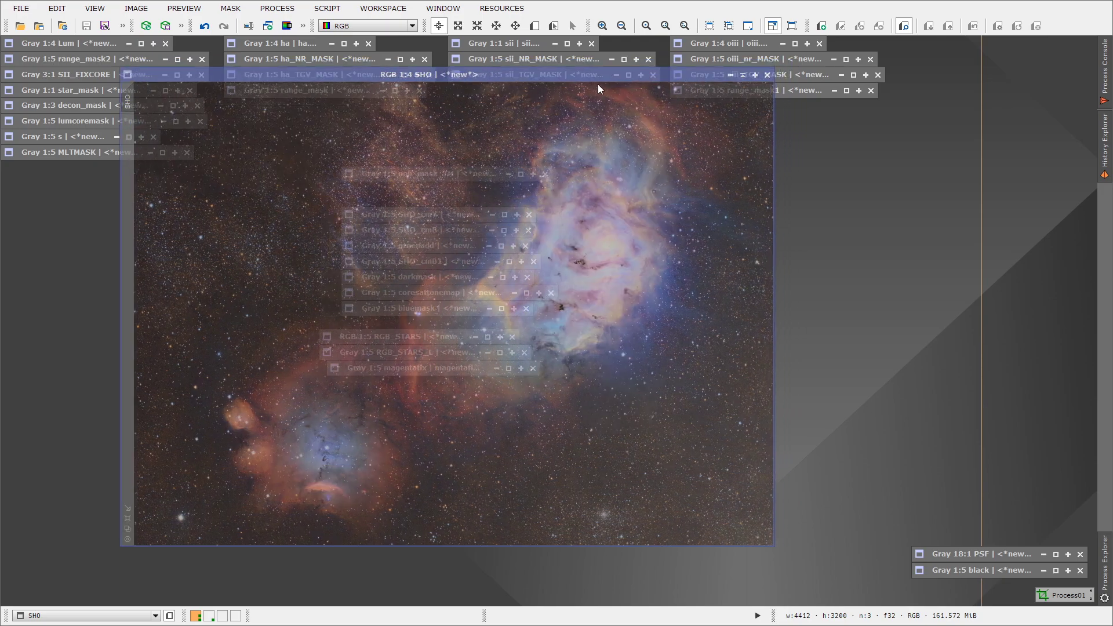
Step: Examine the stars and nebula detail in the finished SHO image at 1:1 magnification
left_click(515, 25)
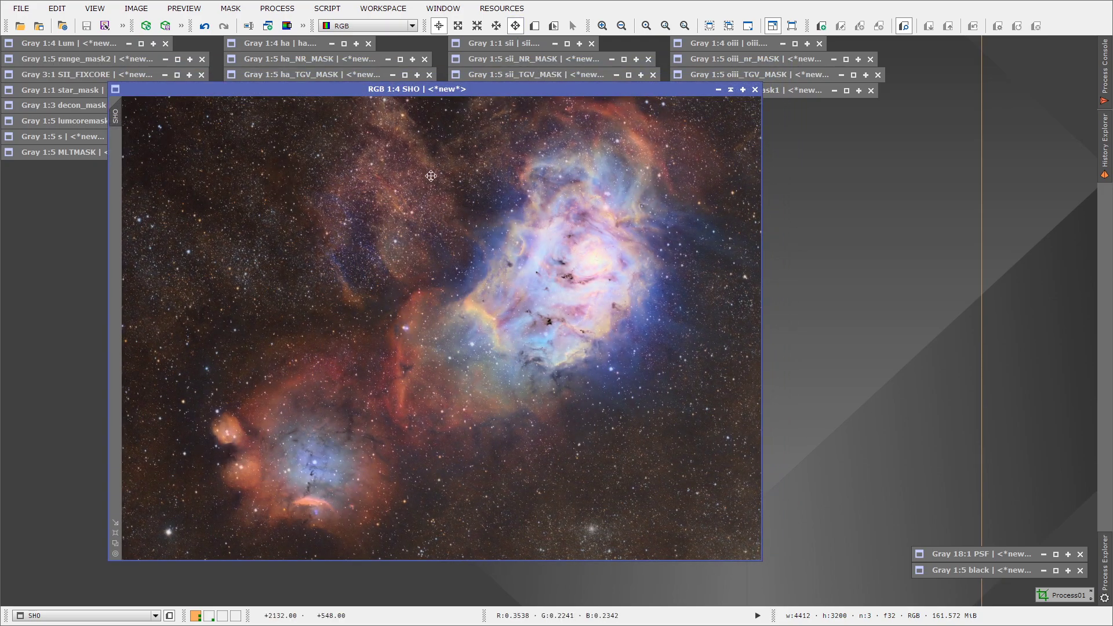
scroll(431, 284, "up", 3)
left_click_drag(432, 284, 514, 355)
left_click_drag(106, 89, 43, 60)
mouse_move(561, 323)
left_mouse_down()
mouse_move(551, 320)
mouse_move(563, 339)
left_mouse_up()
left_click_drag(570, 222, 567, 324)
left_click_drag(501, 317, 531, 348)
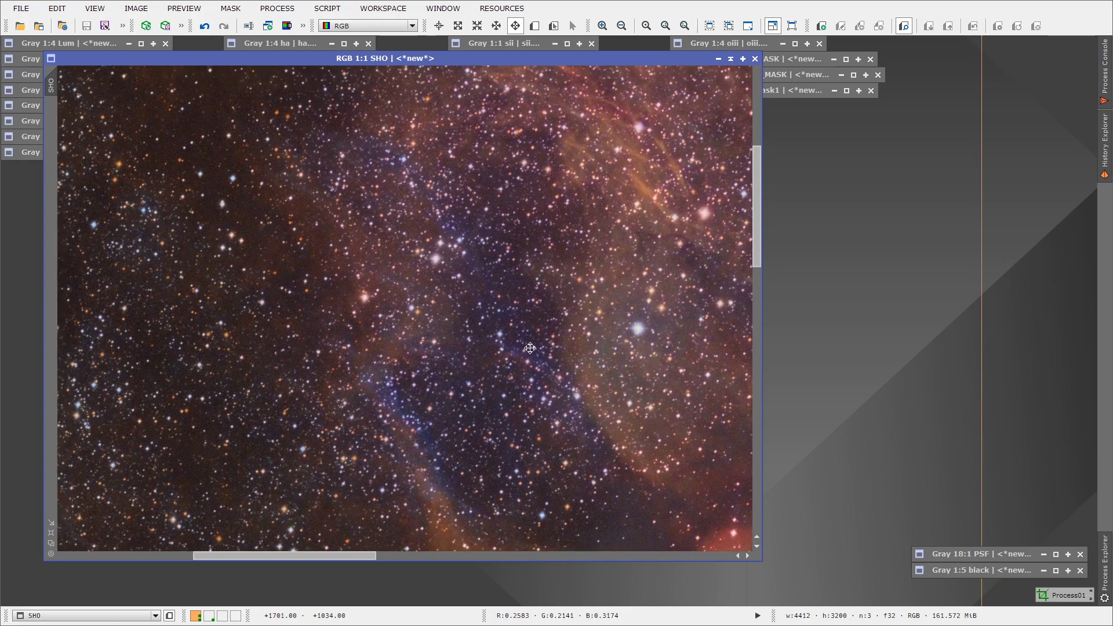
mouse_move(666, 58)
left_mouse_down()
mouse_move(650, 64)
mouse_move(657, 74)
left_mouse_up()
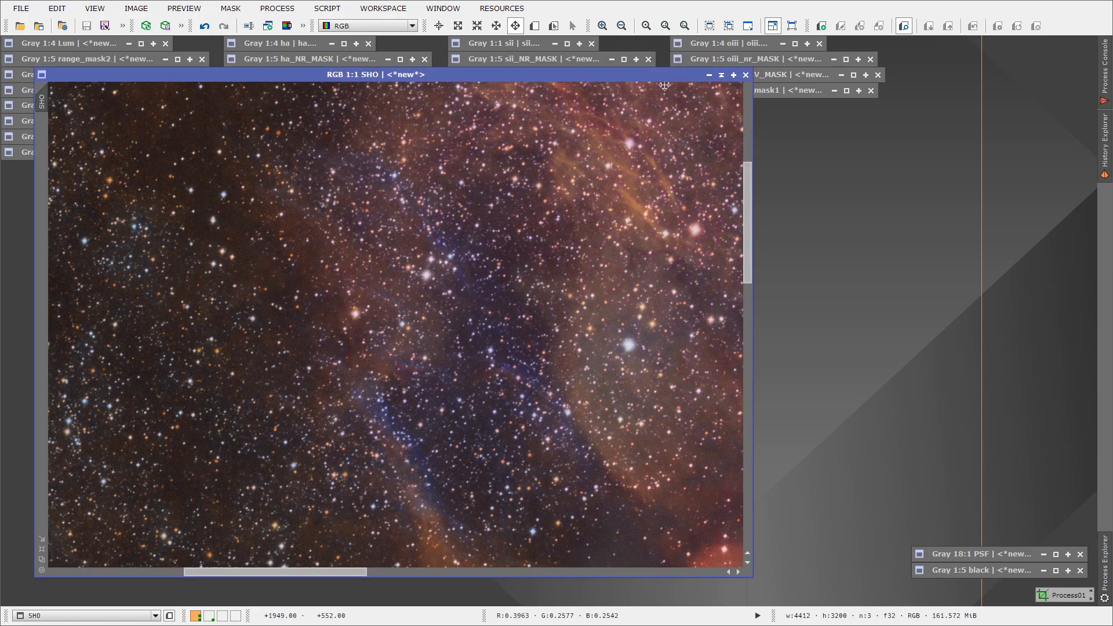
scroll(580, 261, "down", 2)
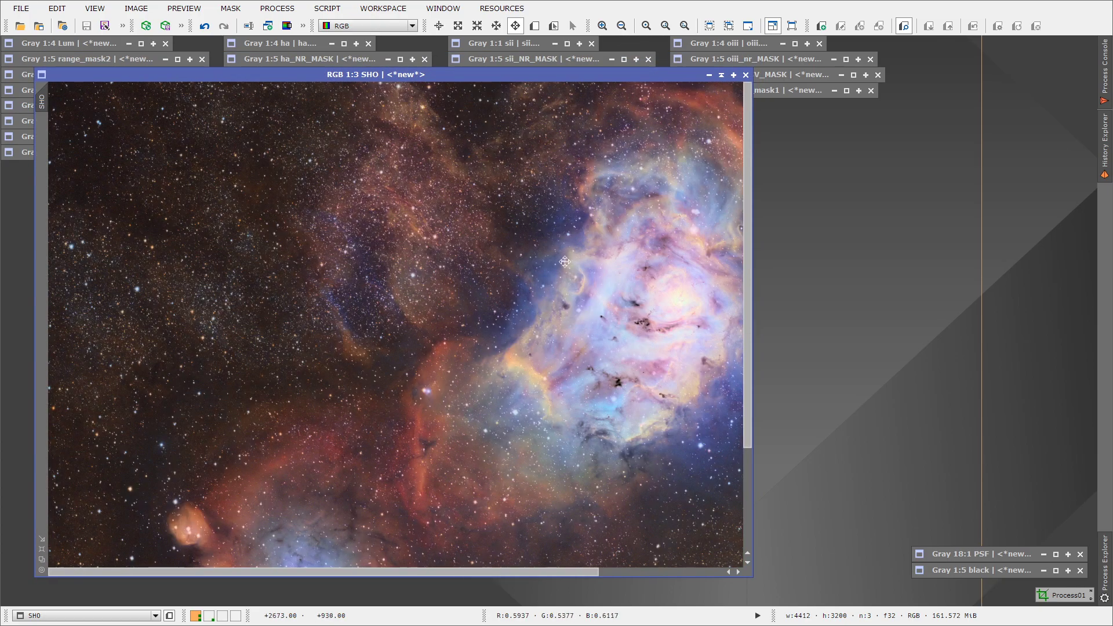
Step: Roll the SHO image's processing history back to the starless CurvesTransformation stage before LRGBCombination
right_click(548, 271)
left_click(585, 382)
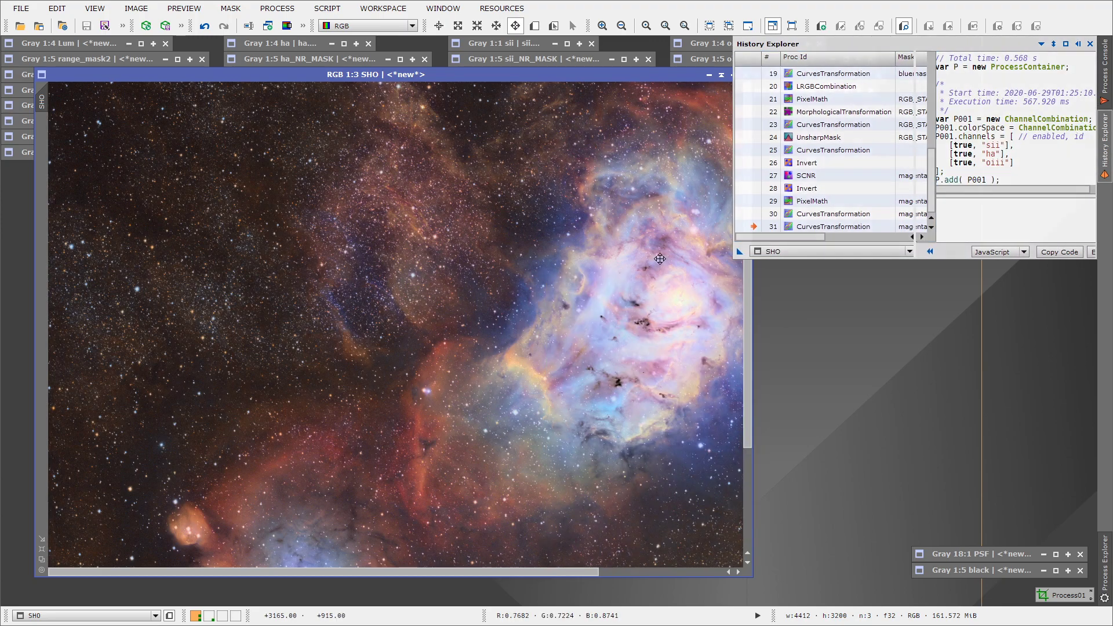
scroll(842, 168, "up", 2)
scroll(842, 168, "down", 1)
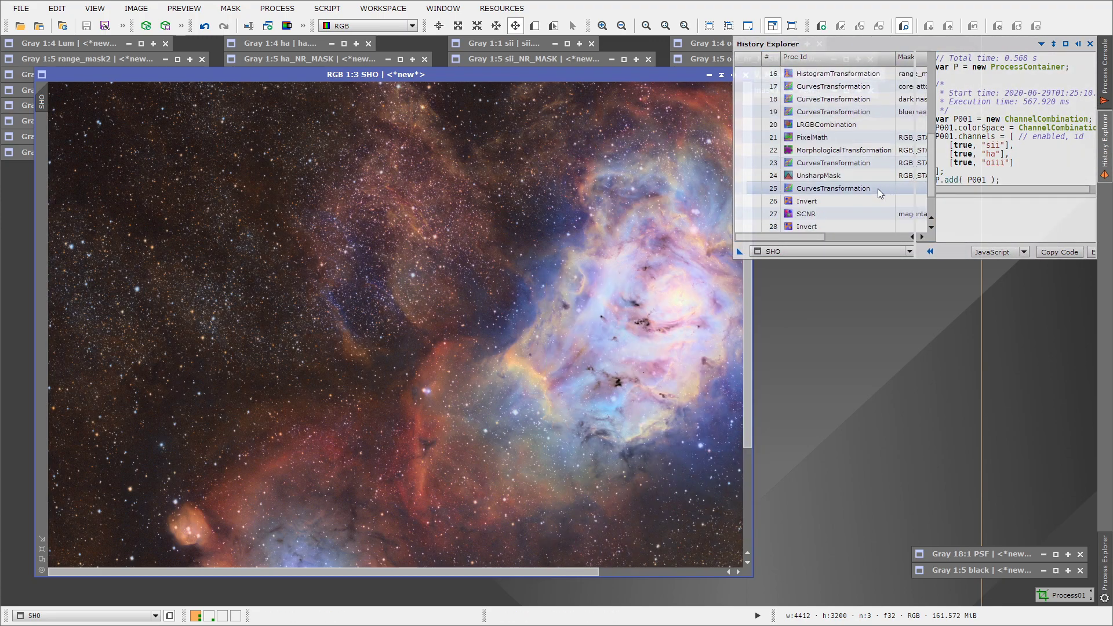
left_click(754, 114)
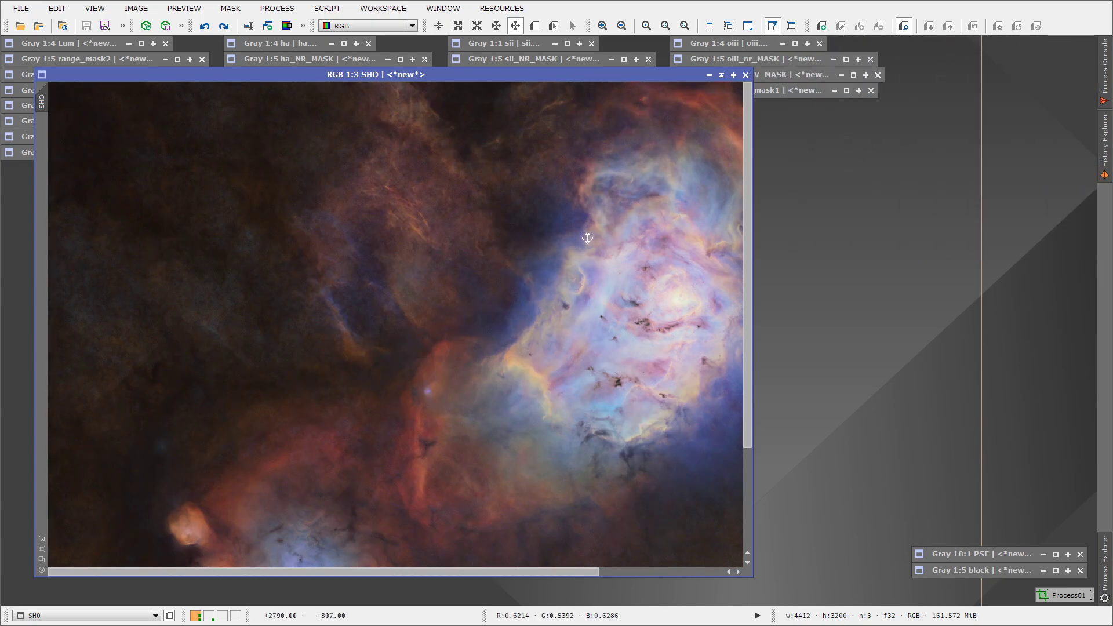
scroll(571, 308, "down", 2)
scroll(560, 324, "up", 1)
left_click_drag(496, 75, 562, 84)
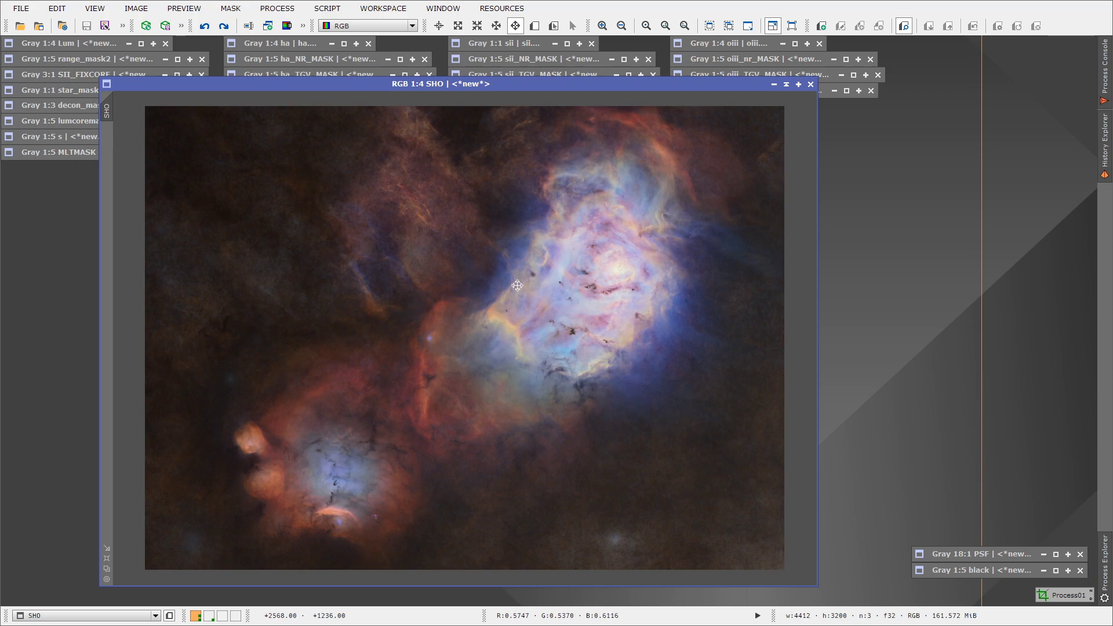
left_click_drag(244, 86, 266, 96)
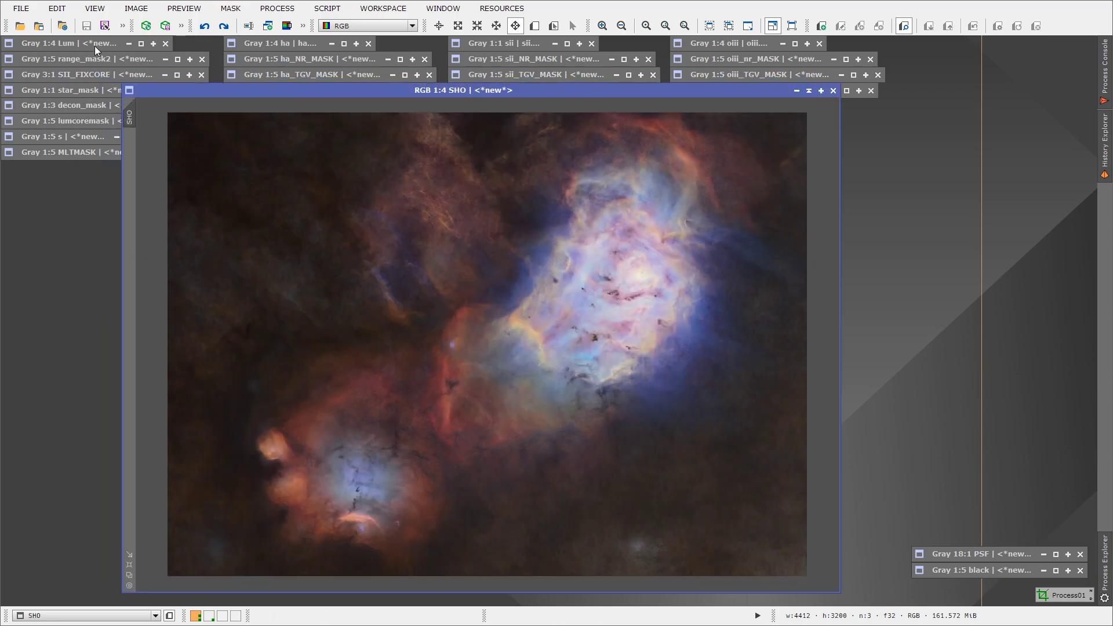
Step: Restore the minimized Lum image and roll its history back to the HistogramTransformation at step 11
left_click(75, 44)
double_click(62, 46)
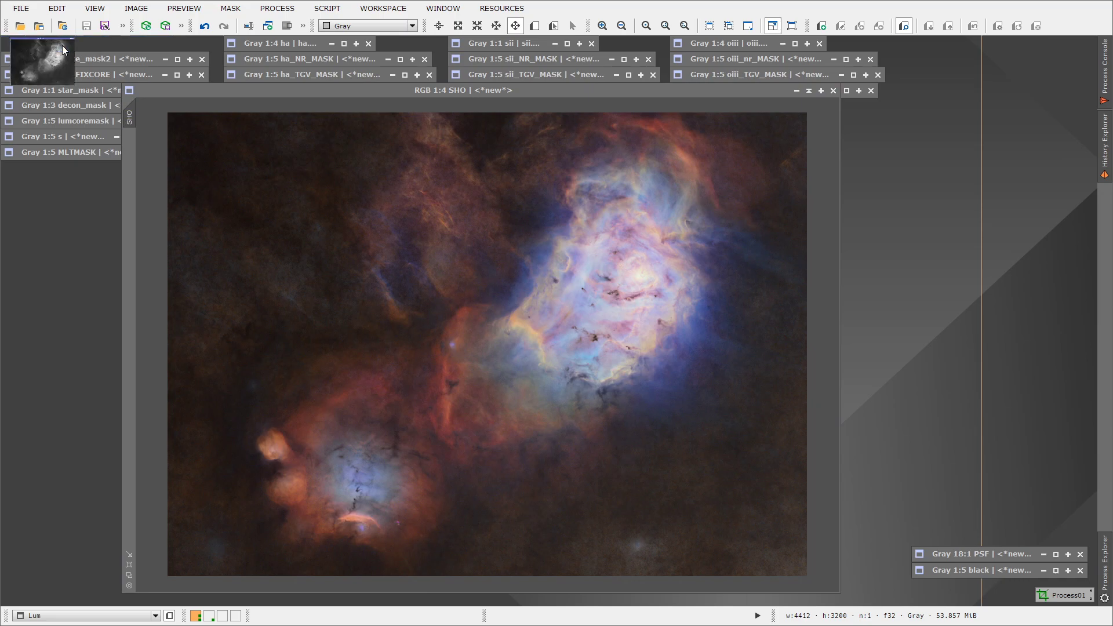
right_click(368, 225)
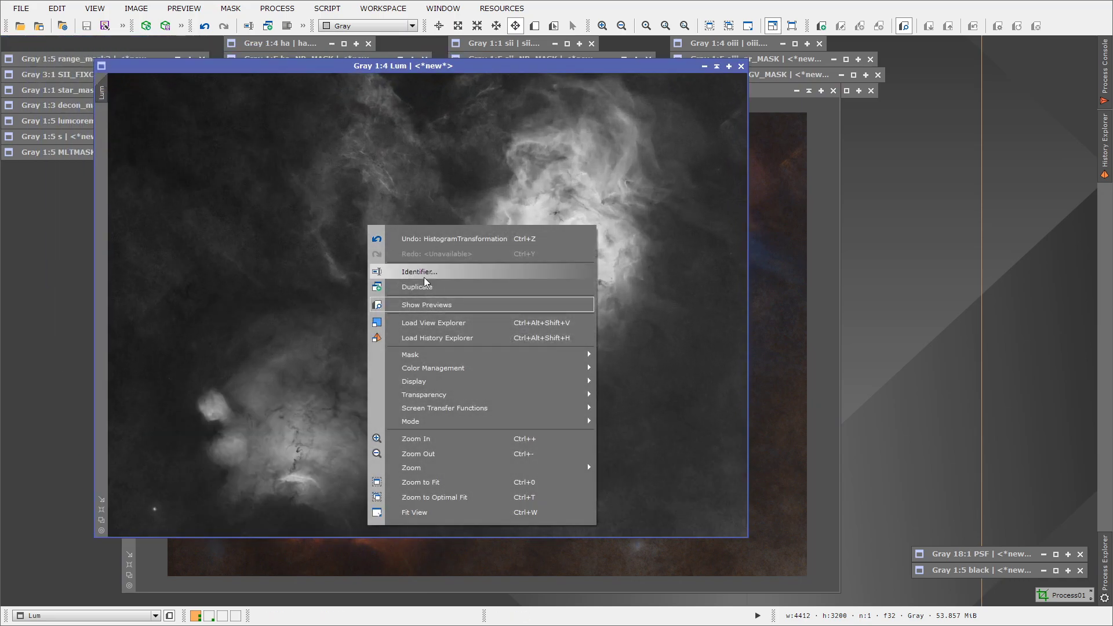
left_click(423, 331)
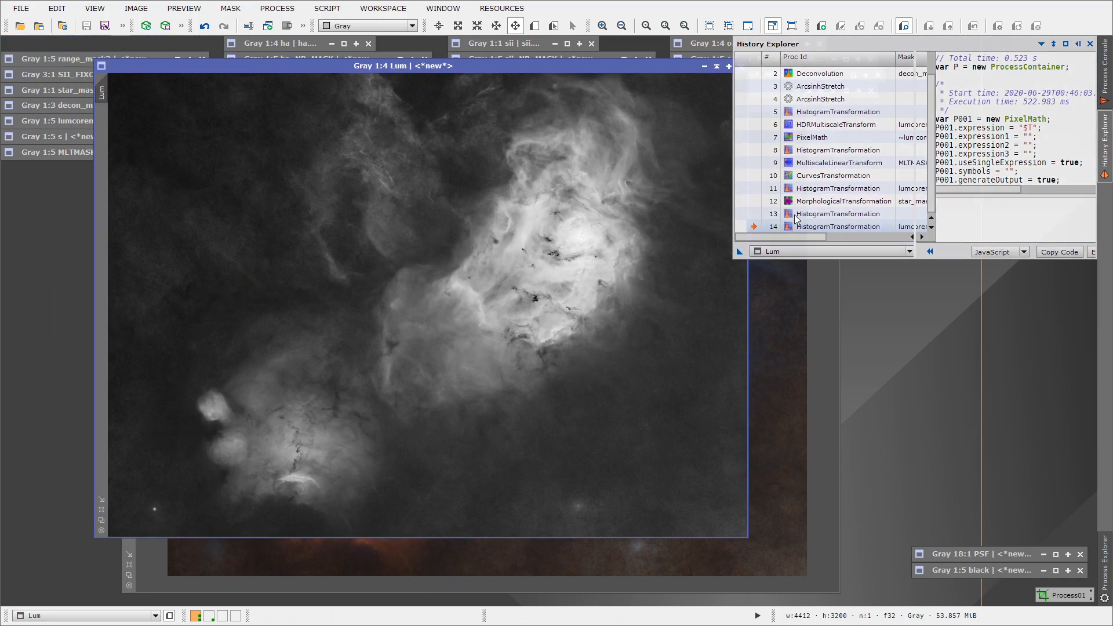
left_click(754, 188)
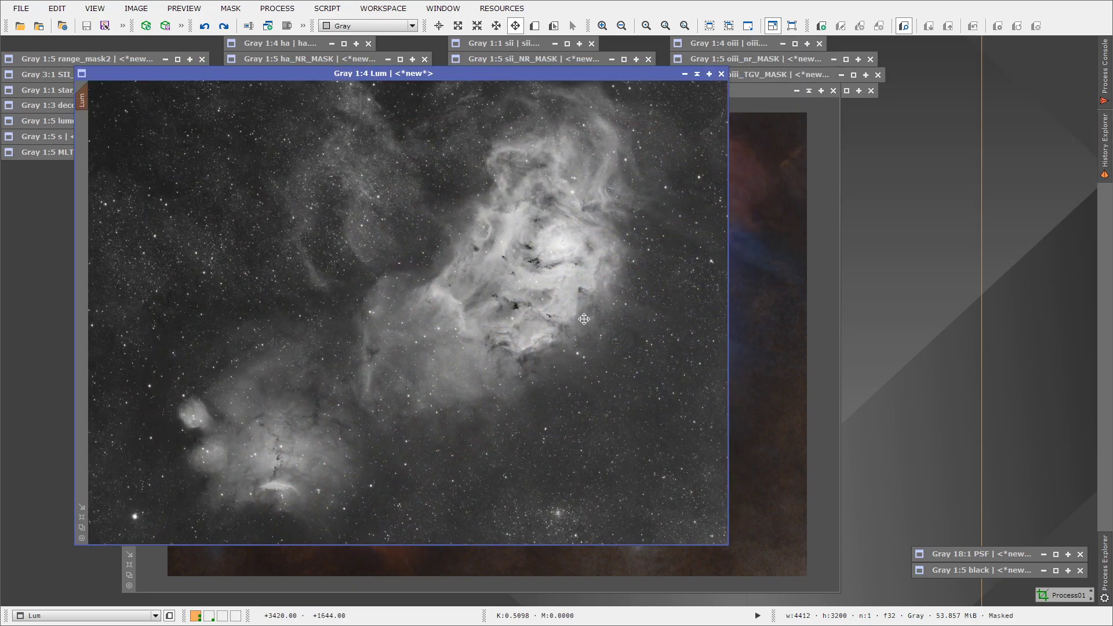
Step: Examine the stars and nebula core of the Lum image up close, check its history, and return to the SHO image
scroll(584, 319, "up", 3)
left_click_drag(584, 319, 400, 303)
left_click_drag(532, 265, 492, 286)
scroll(499, 284, "down", 3)
right_click(398, 201)
left_click(486, 312)
left_click(754, 313)
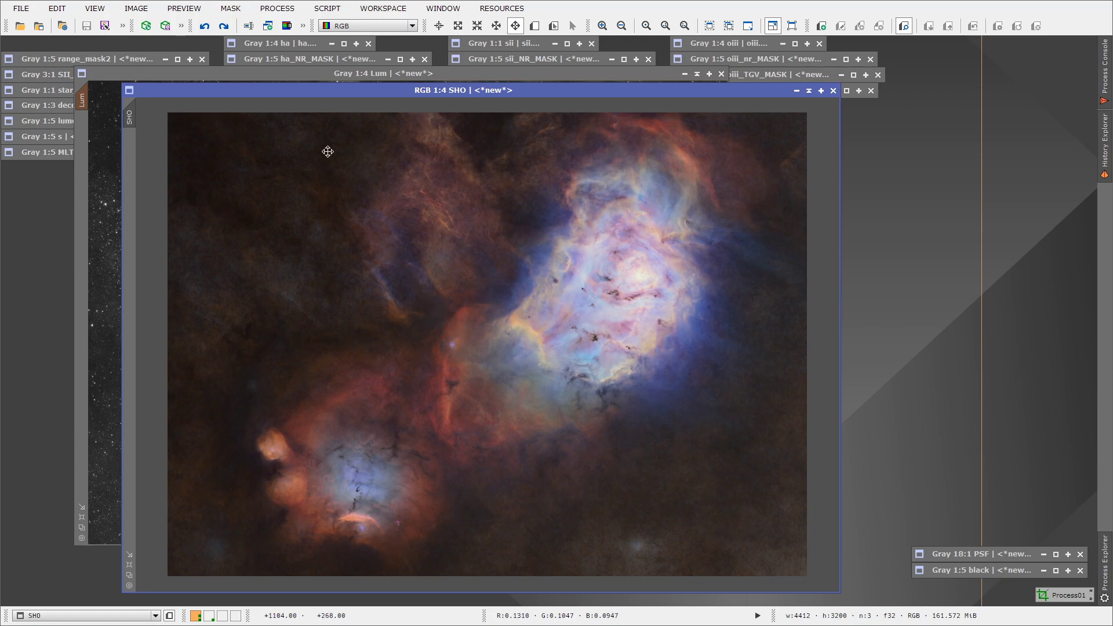
Step: Duplicate the starless SHO image and place the clone over the original
left_click(287, 13)
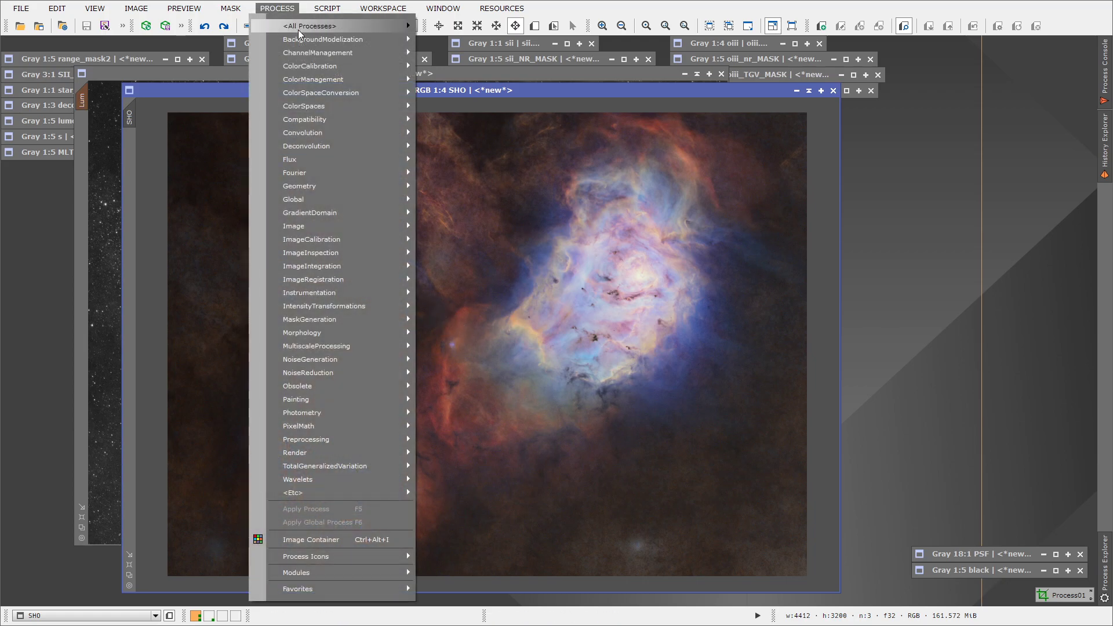
mouse_move(297, 28)
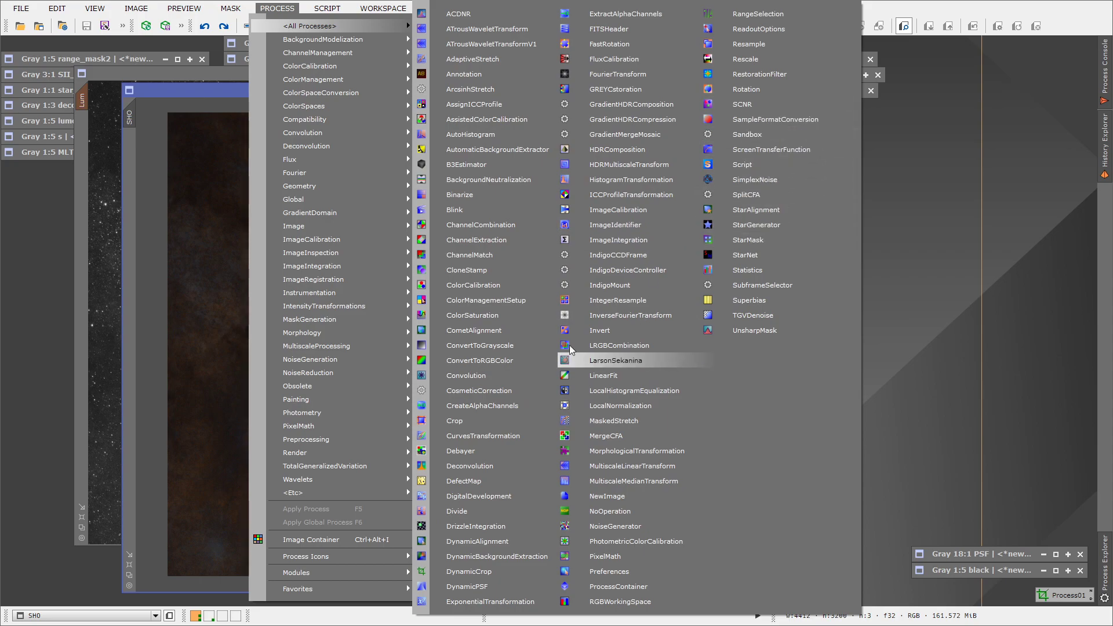
left_click(38, 222)
left_click_drag(37, 223, 218, 211)
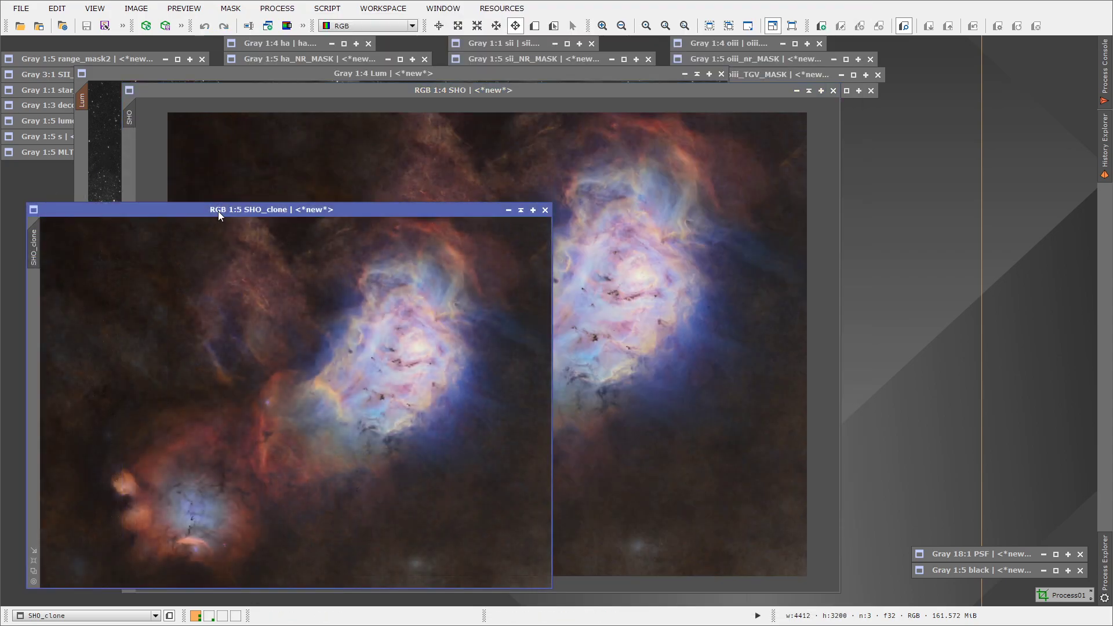
Step: Set up LRGBCombination with the R, G and B channels disabled and Lum as the lightness source
left_click(266, 13)
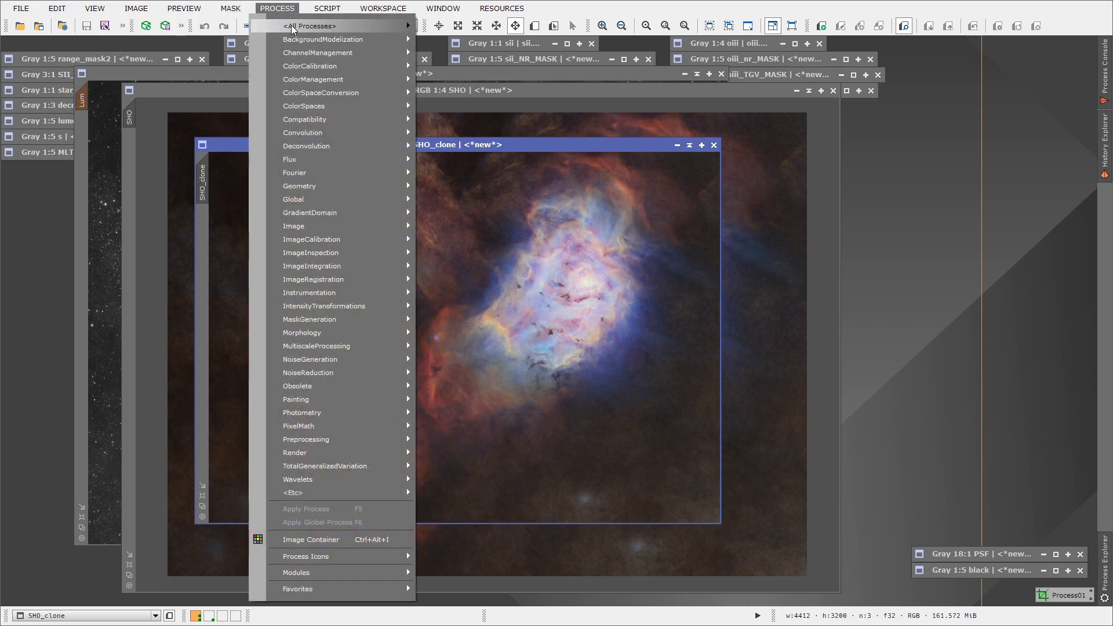
mouse_move(406, 25)
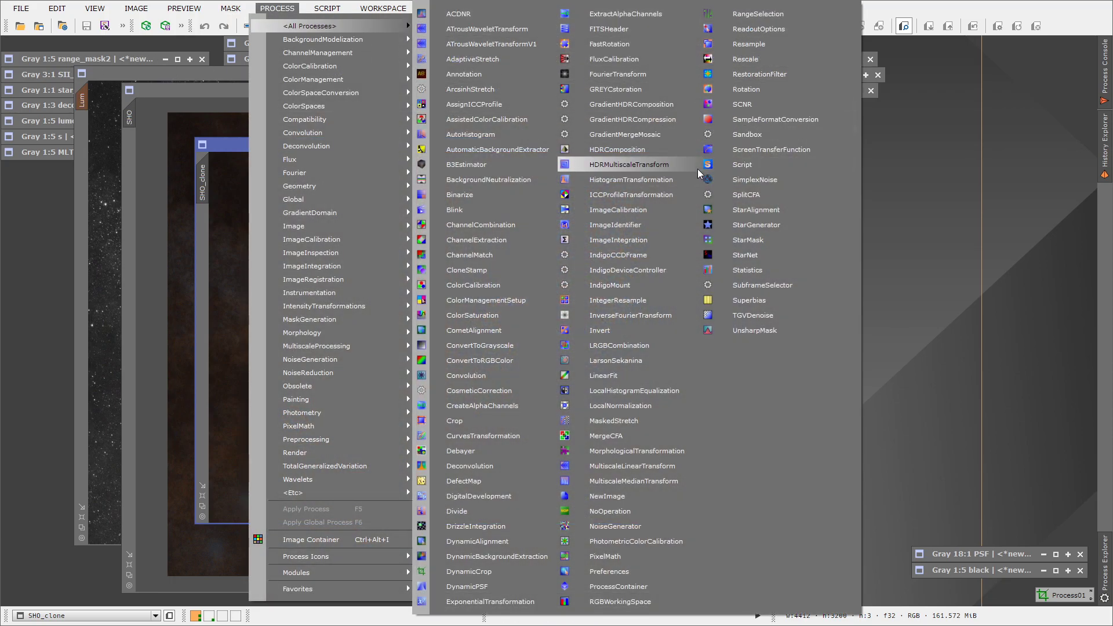
left_click(680, 348)
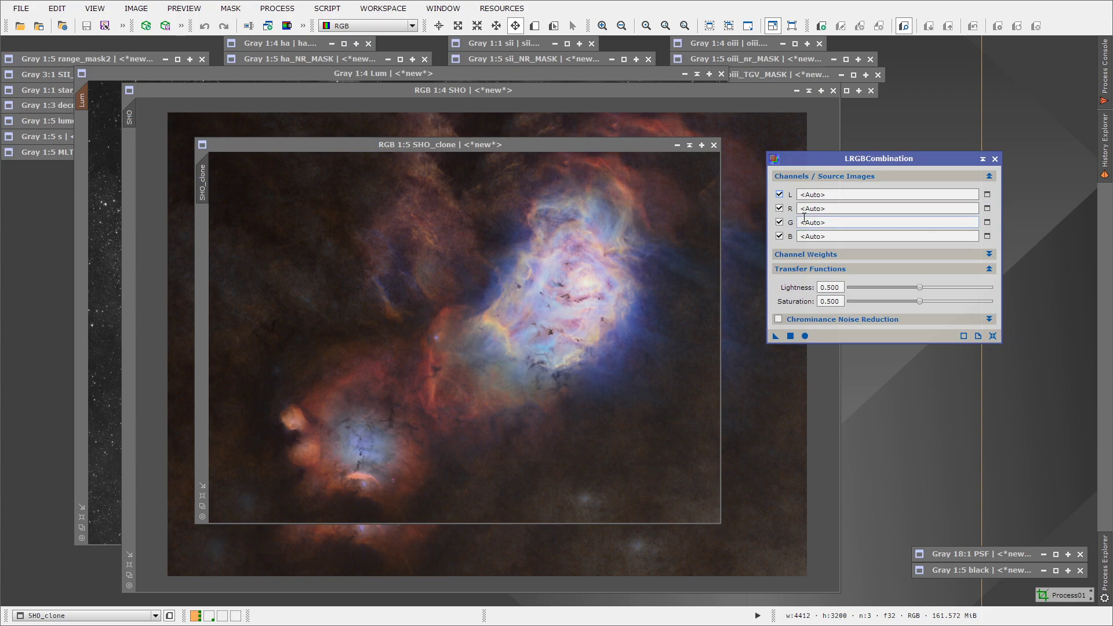
left_click(780, 208)
left_click(779, 222)
left_click(779, 236)
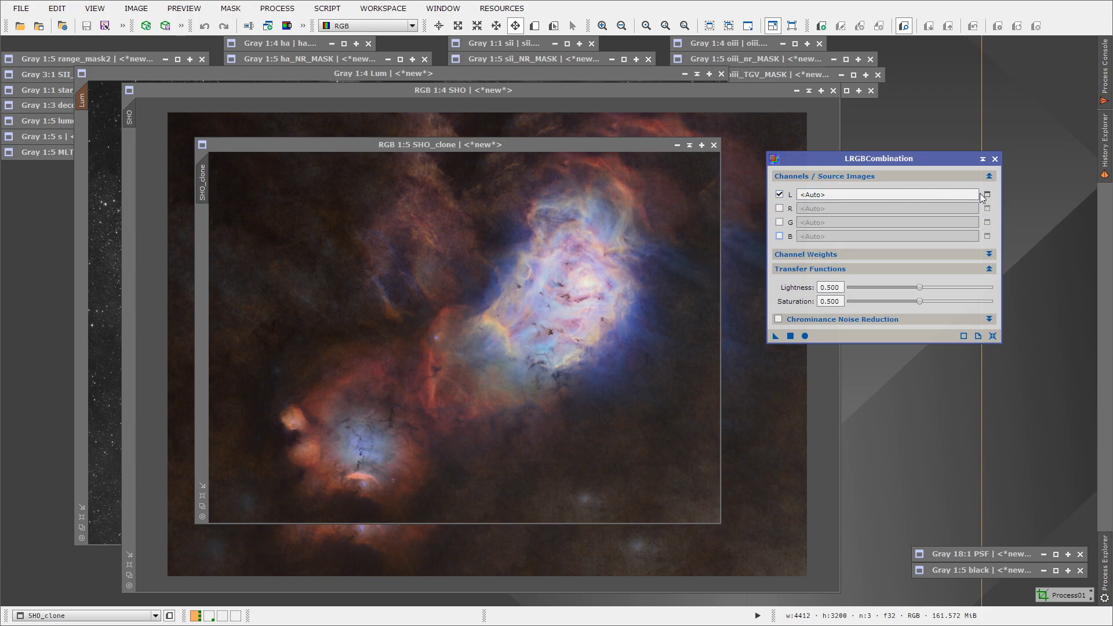
left_click(987, 195)
left_click(505, 306)
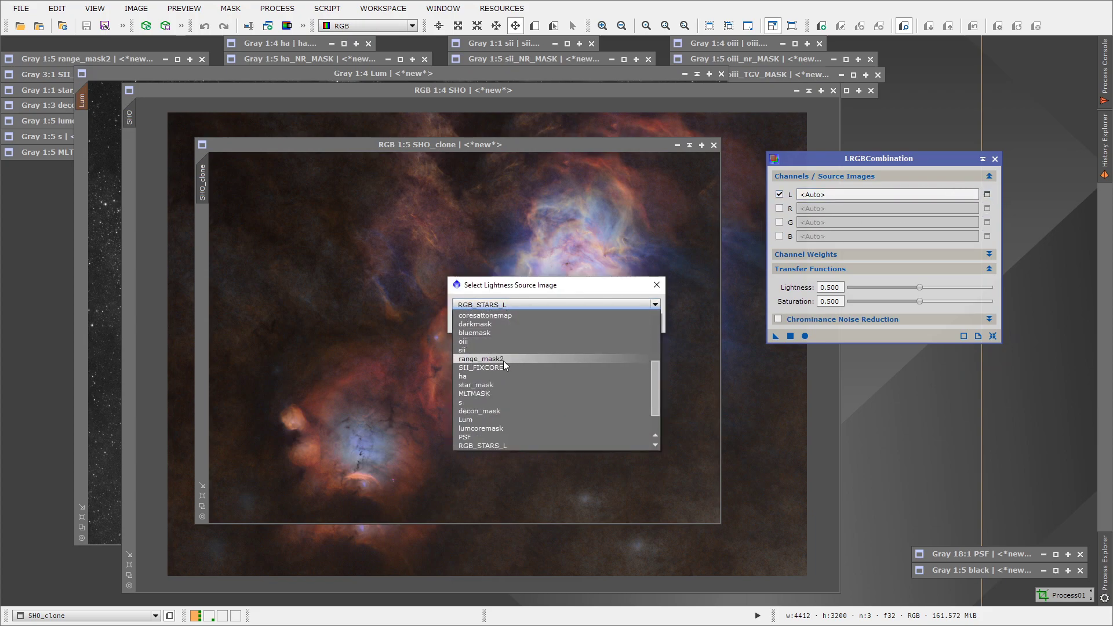
left_click(490, 419)
left_click(574, 324)
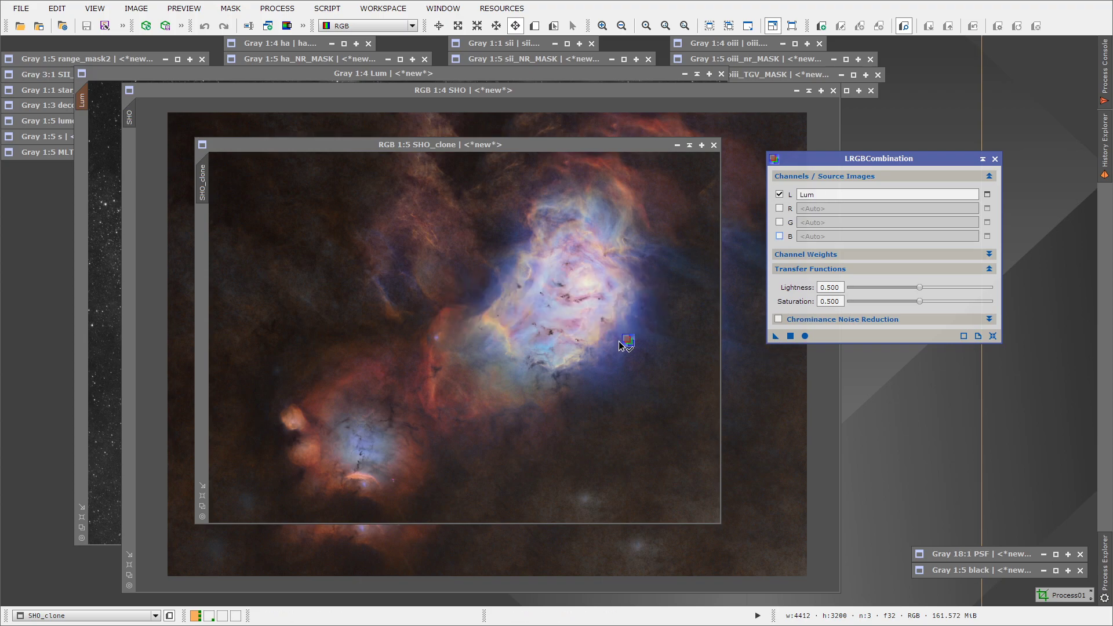
Step: Try the LRGBCombination on SHO_clone, enlarge the clone, and inspect its stars and nebula detail
left_click_drag(695, 344, 698, 346)
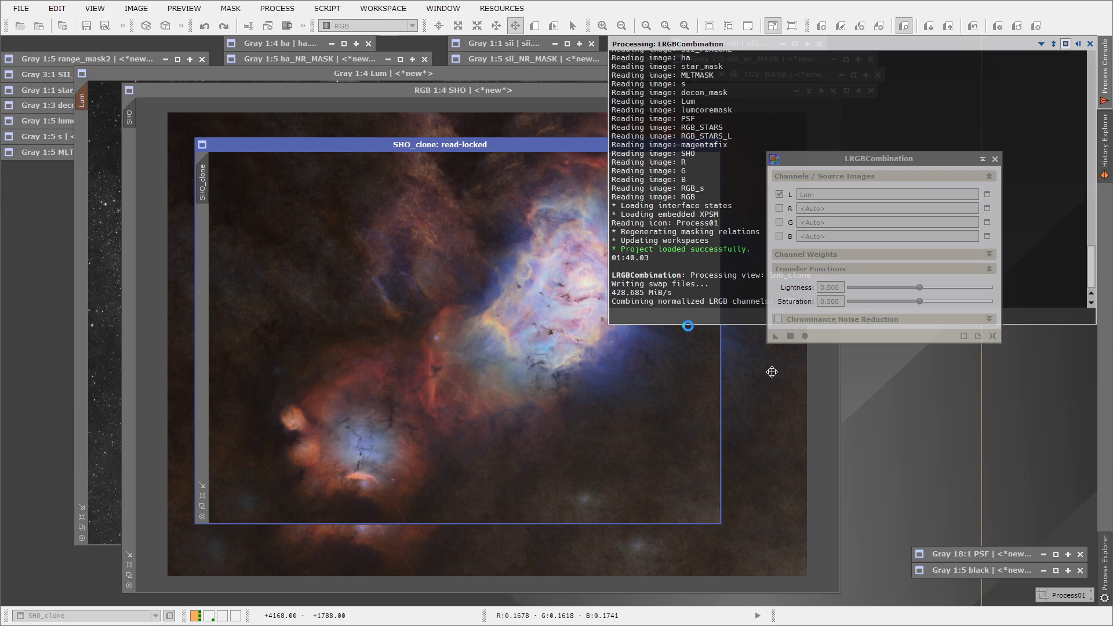
left_click(710, 29)
left_click_drag(510, 137, 375, 70)
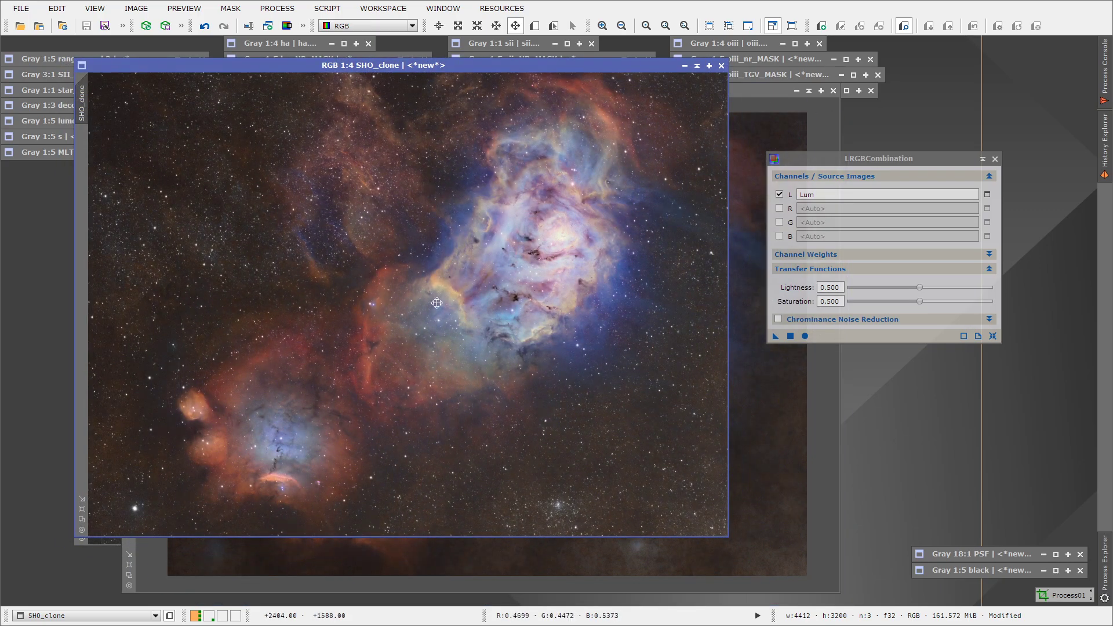
scroll(427, 287, "up", 2)
left_click_drag(426, 287, 417, 334)
left_click_drag(557, 415, 331, 250)
scroll(525, 352, "down", 2)
Step: Close SHO_clone without saving it and bring the Lum image to the front
left_click(722, 66)
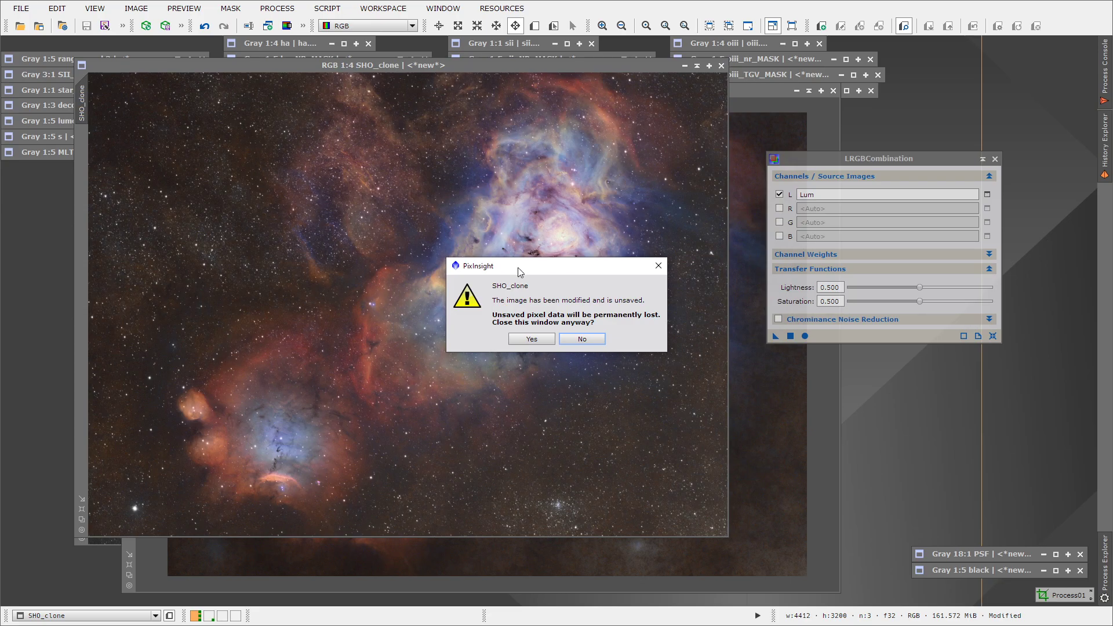
left_click(544, 339)
left_click(93, 152)
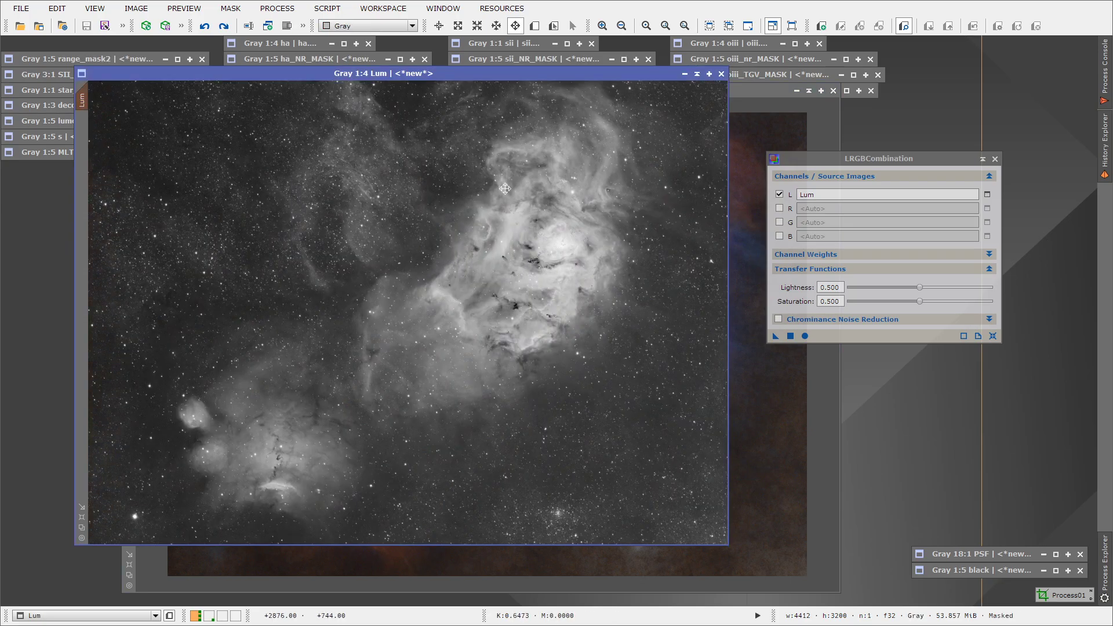
Step: Advance the Lum image's history to the MorphologicalTransformation at step 12, and select the final HistogramTransformation at step 14
right_click(512, 211)
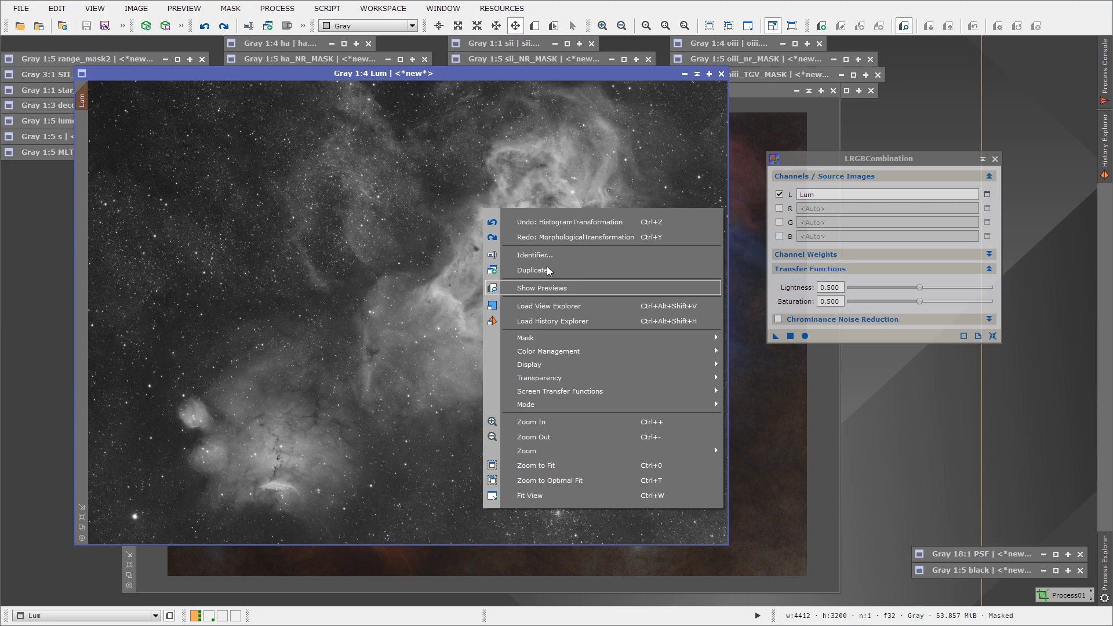
left_click(559, 322)
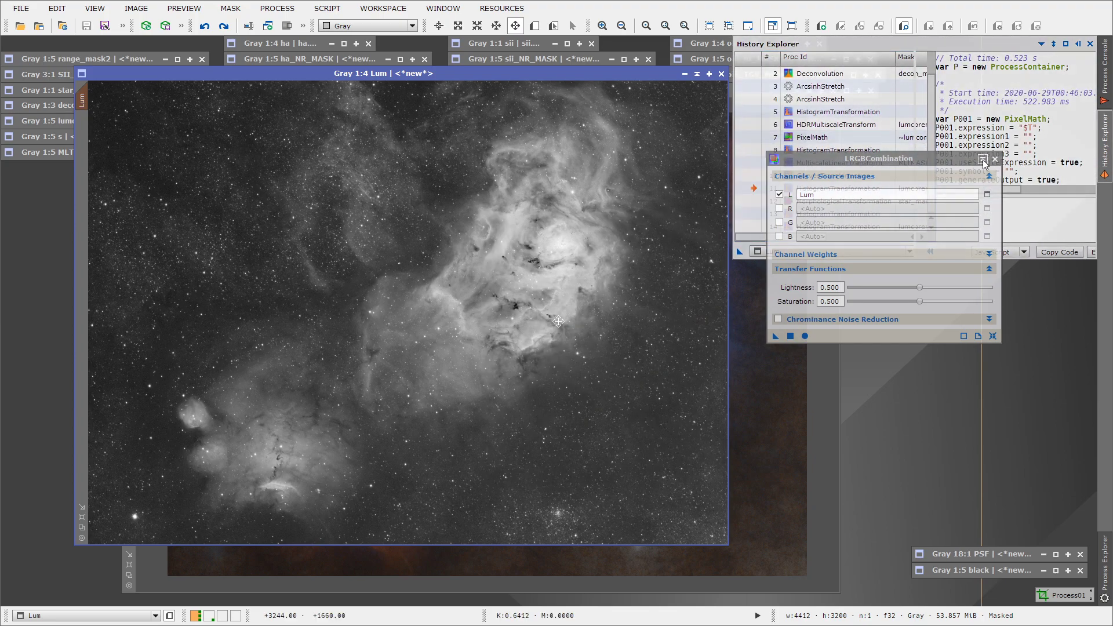
right_click(503, 270)
left_click(529, 351)
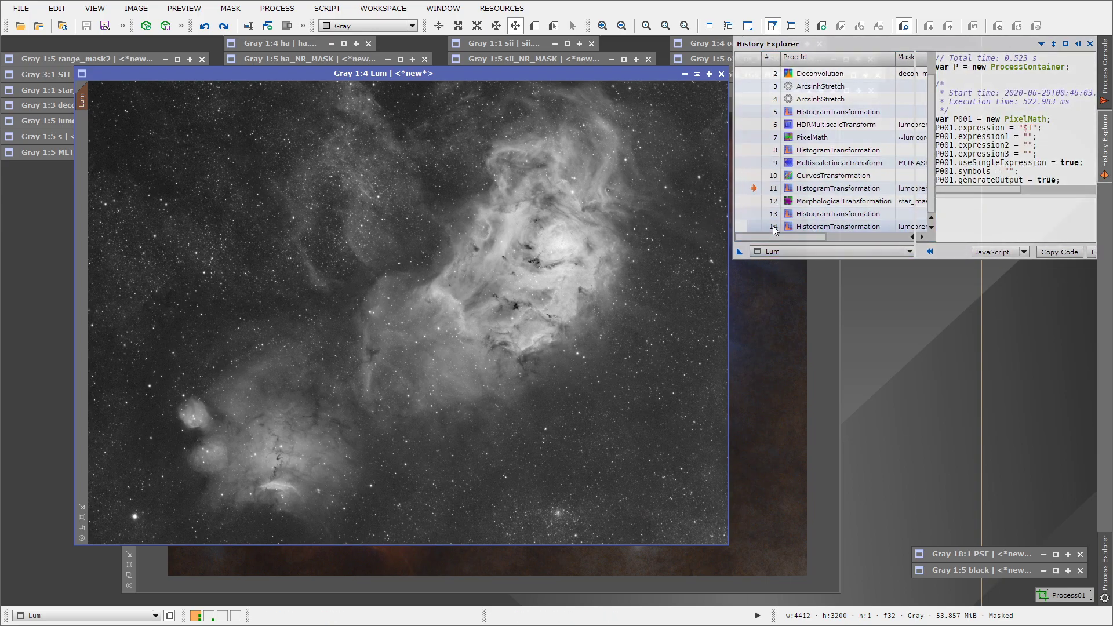
left_click(753, 200)
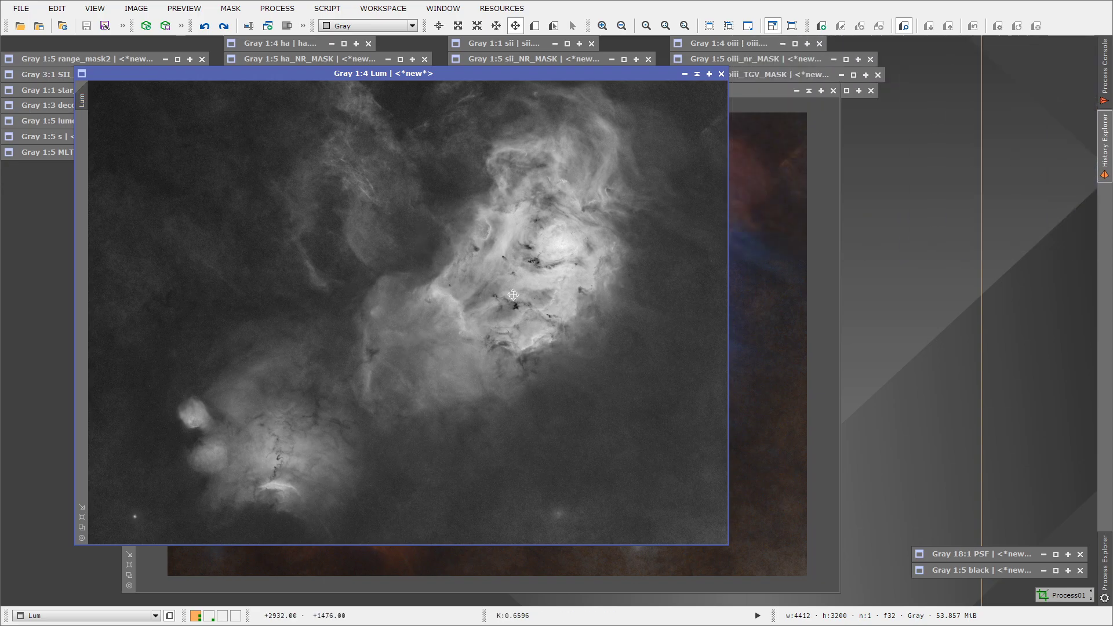
left_click(1105, 142)
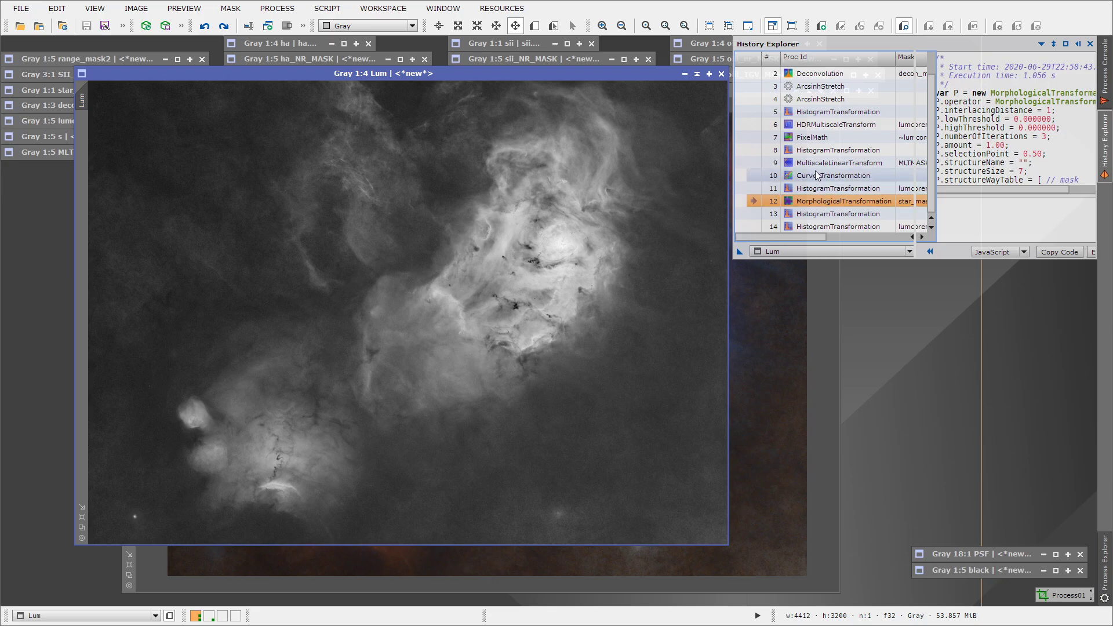
double_click(756, 226)
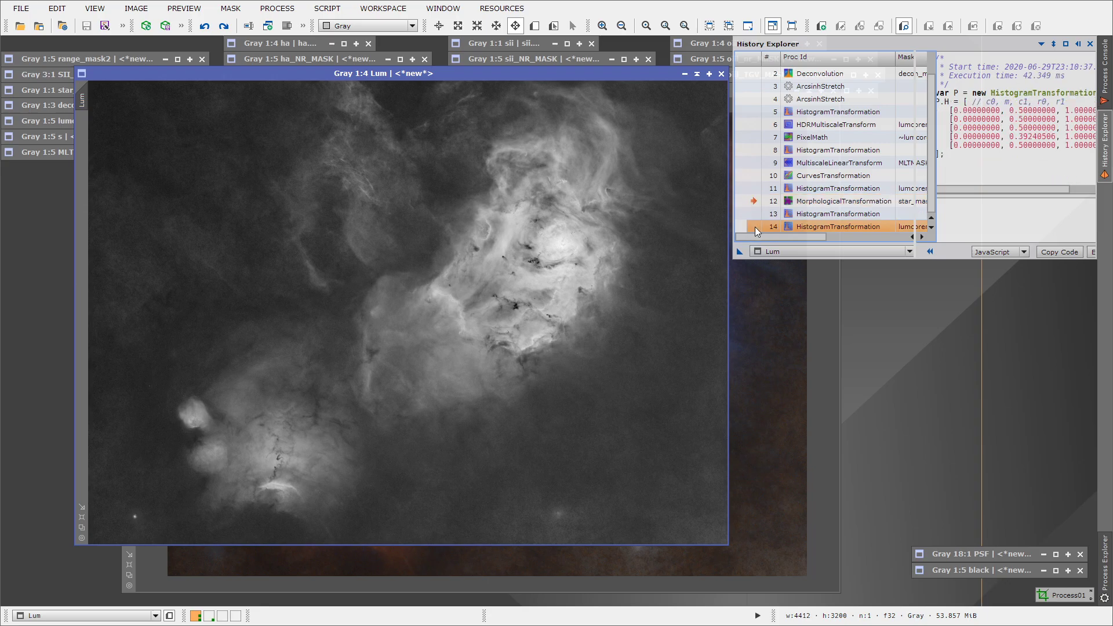
Step: Bring the SHO image forward, open its processing history, and advance it to the LRGBCombination at step 20
left_click(764, 301)
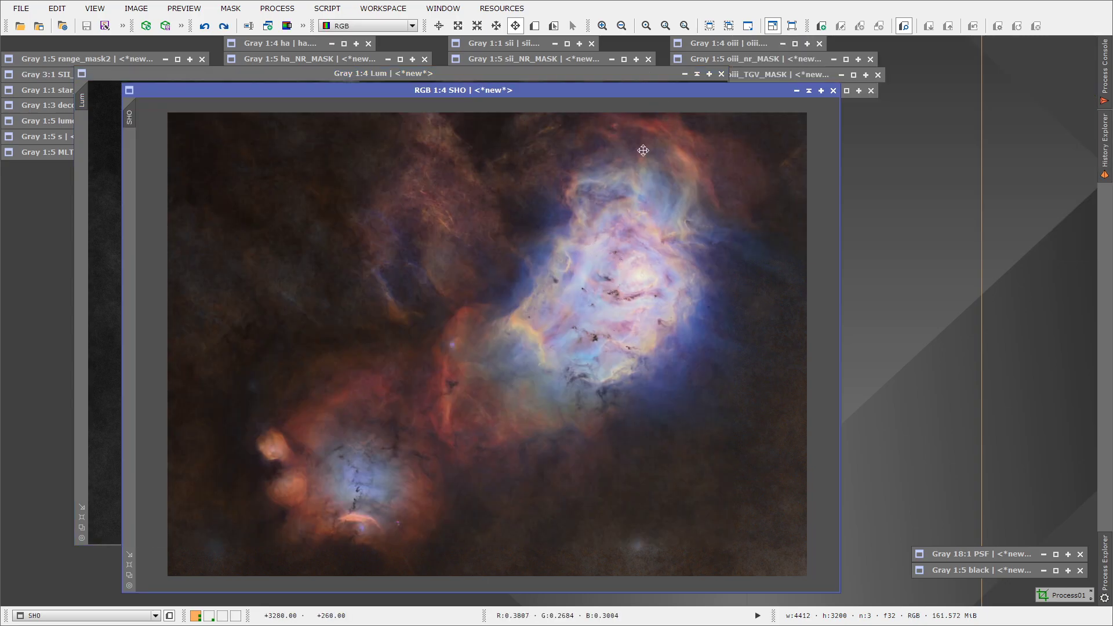
right_click(425, 310)
left_click(480, 409)
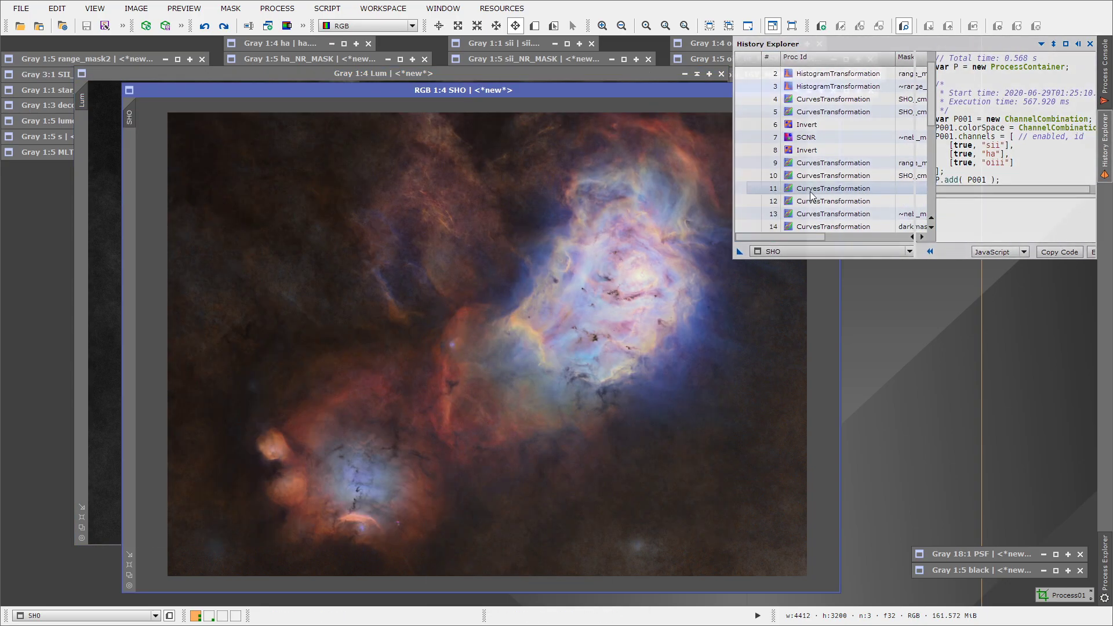
scroll(813, 196, "down", 2)
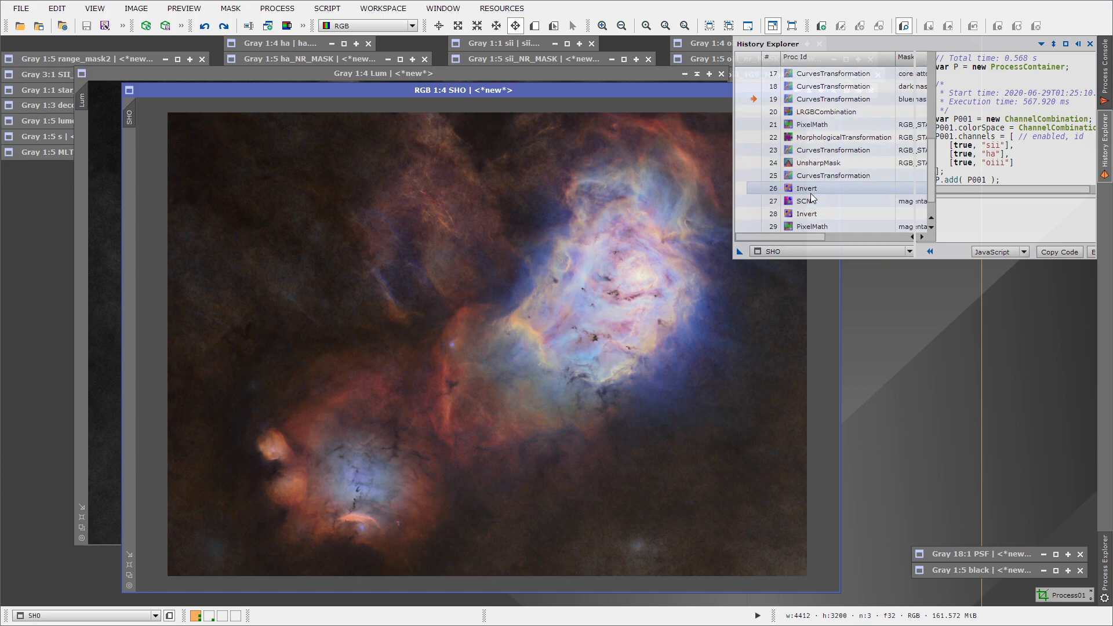
left_click(753, 112)
Step: Examine the nebula detail in the LRGB-combined SHO image at 1:2 zoom, and return to the full view
scroll(638, 313, "up", 2)
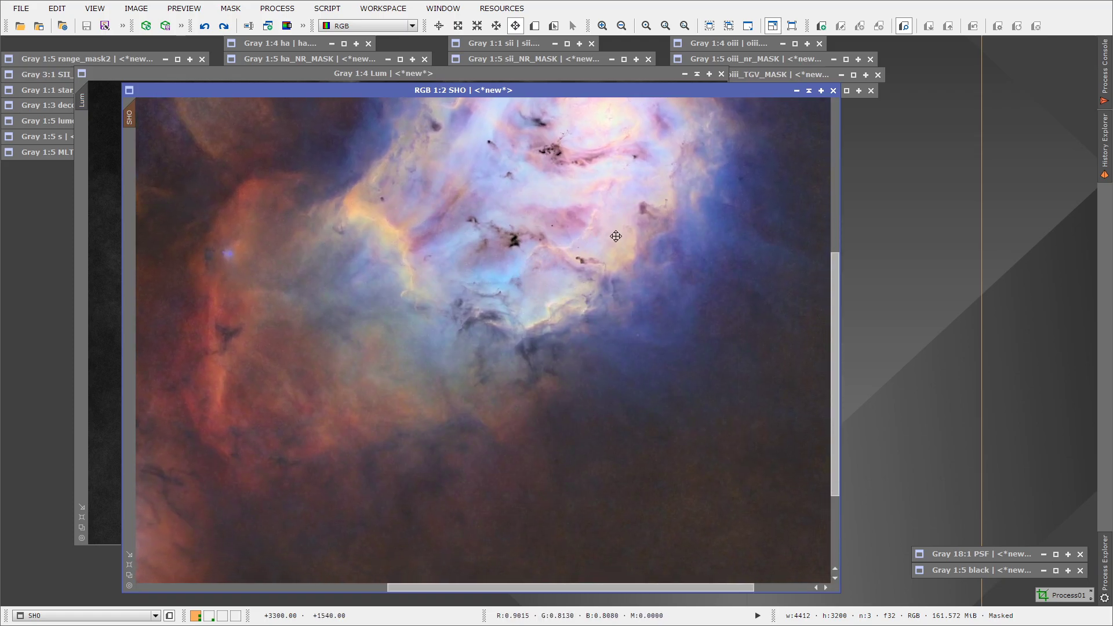
left_click_drag(520, 294, 589, 303)
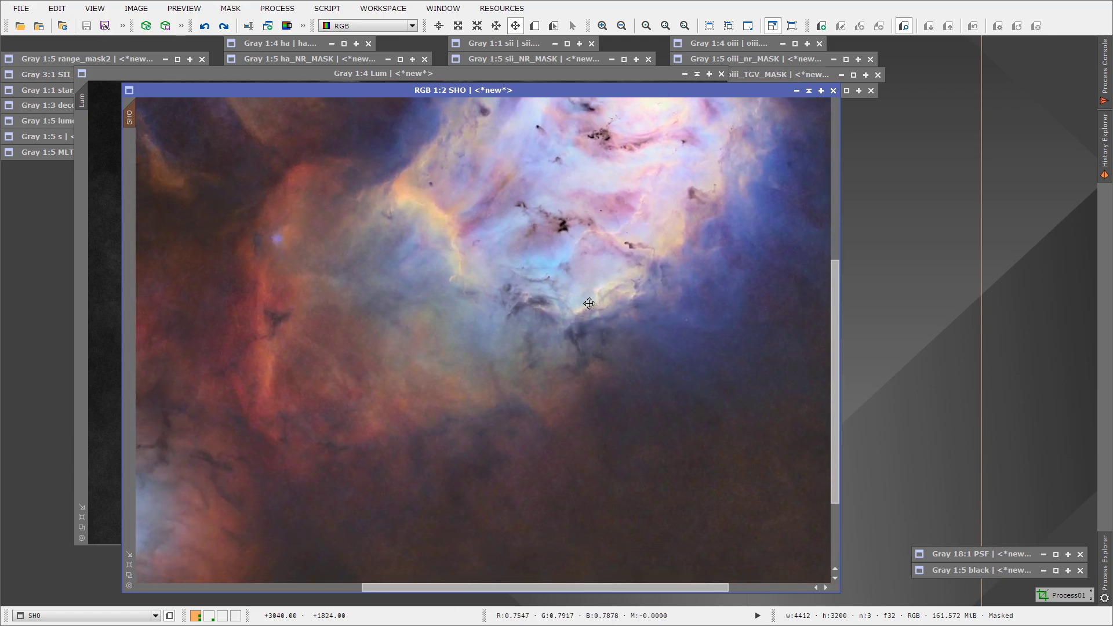
scroll(589, 304, "down", 2)
right_click(592, 296)
left_click(604, 132)
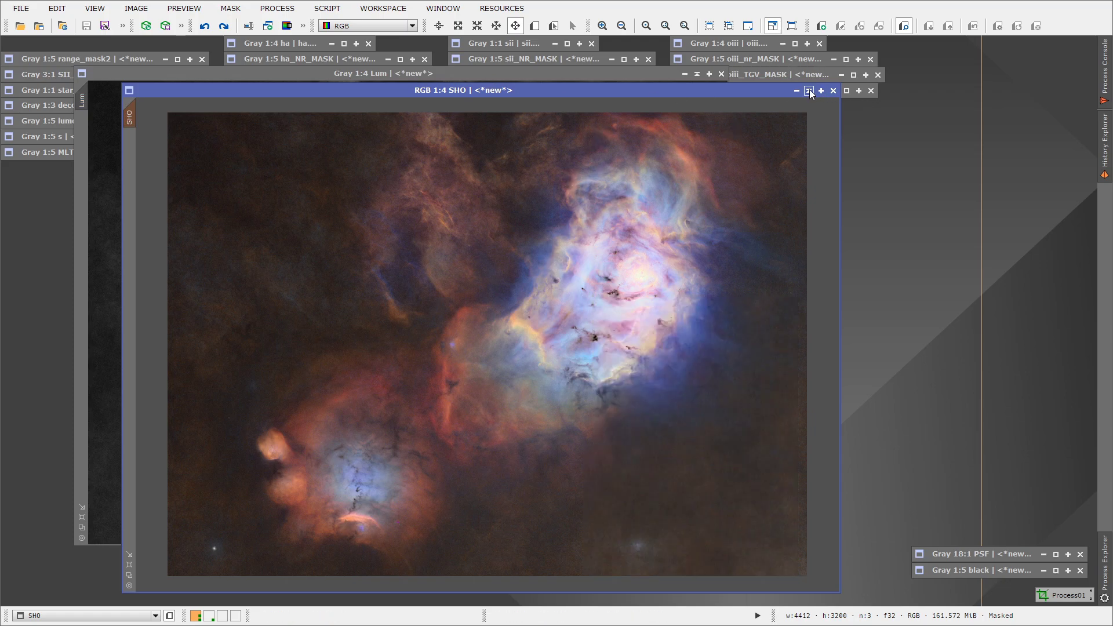
Step: Switch to the second workspace, restore the RGB image, and open its processing history
left_click(210, 618)
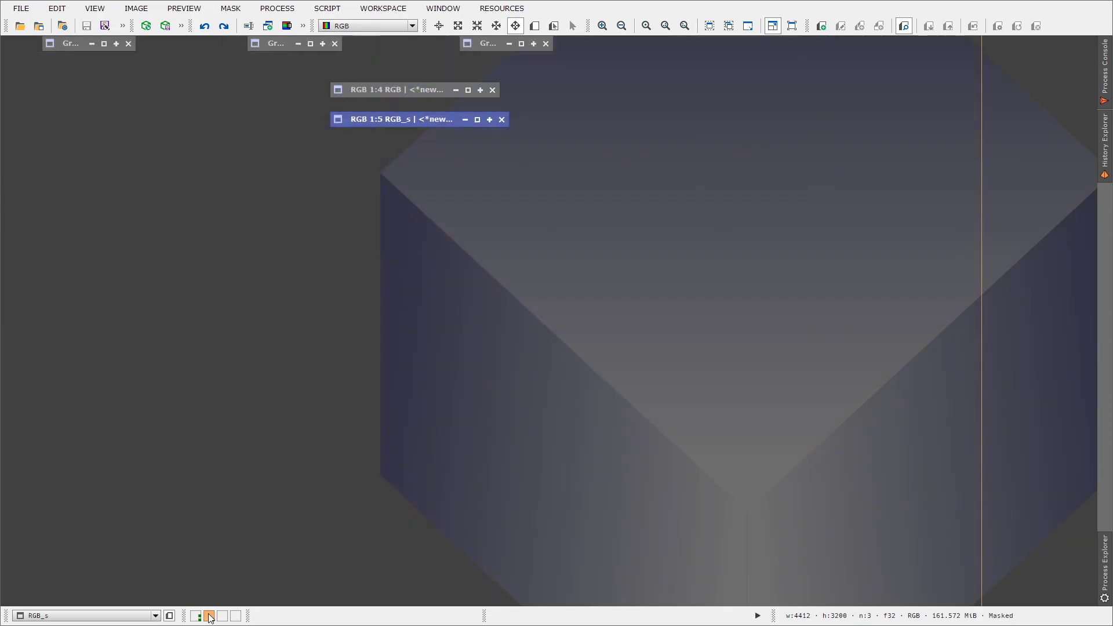
double_click(403, 89)
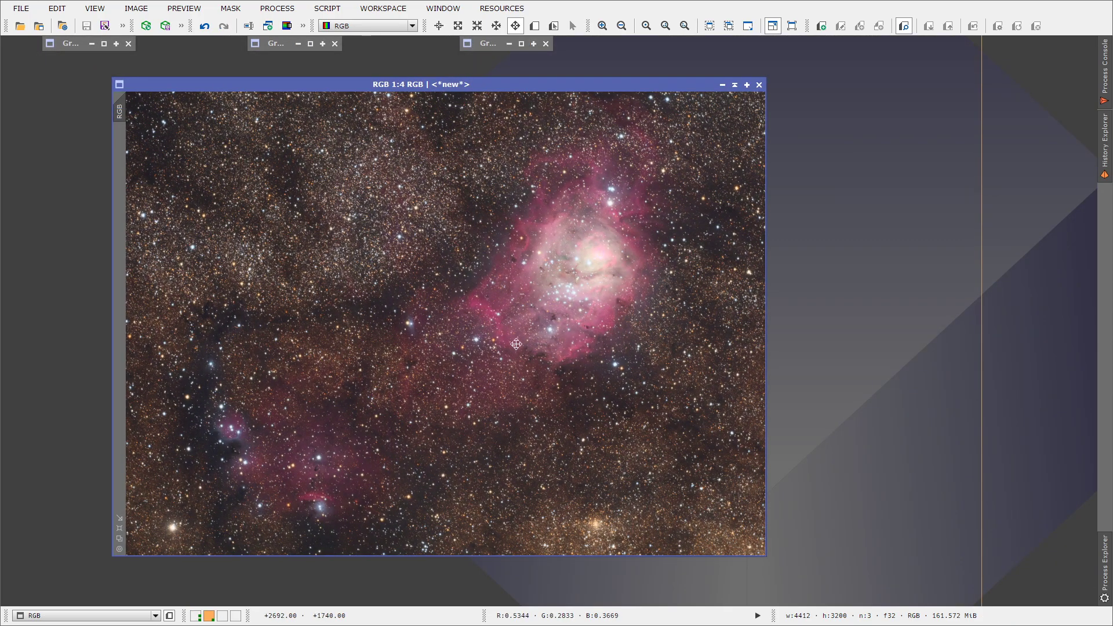
right_click(444, 259)
left_click(532, 374)
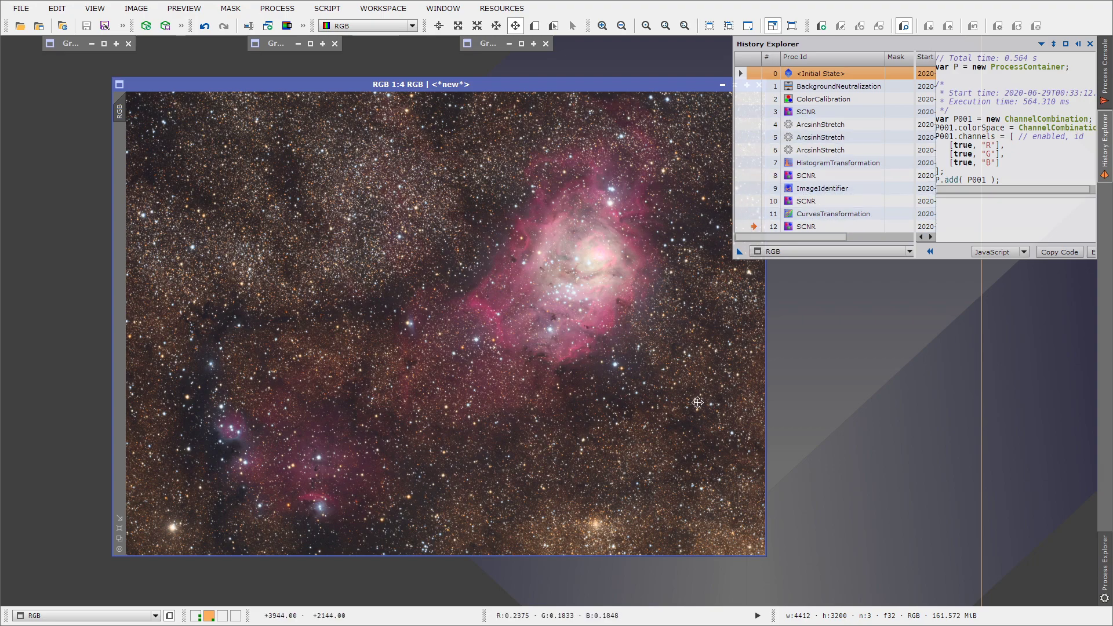
left_click(1097, 172)
left_click(1096, 173)
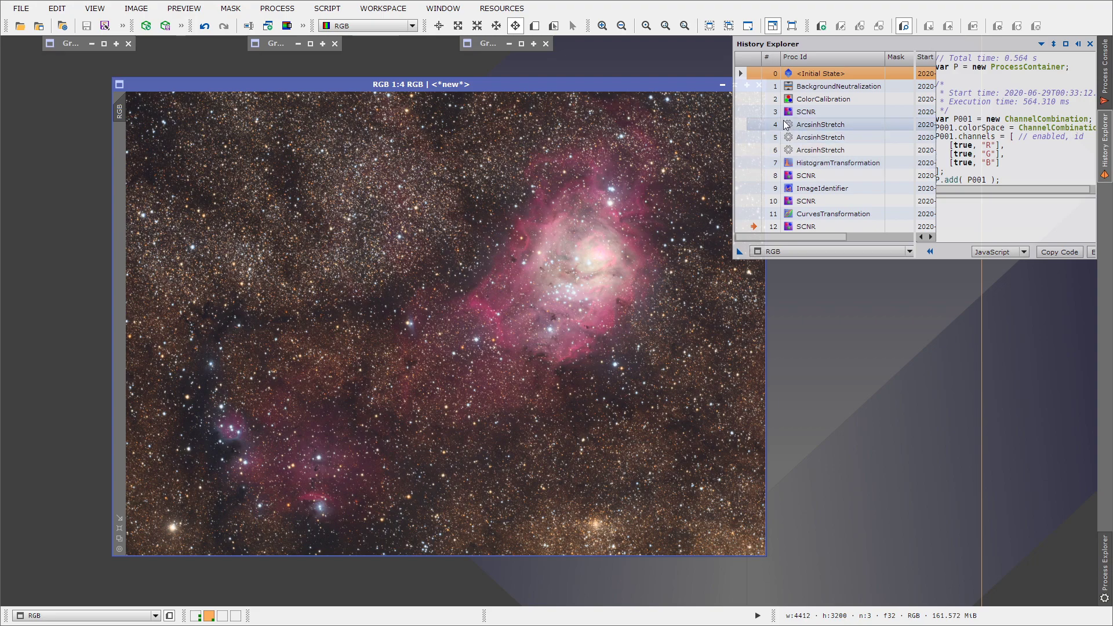
Step: Step the RGB image's history through the ArcsinhStretch steps 4, 5 and 6 to the HistogramTransformation at step 7
left_click(756, 126)
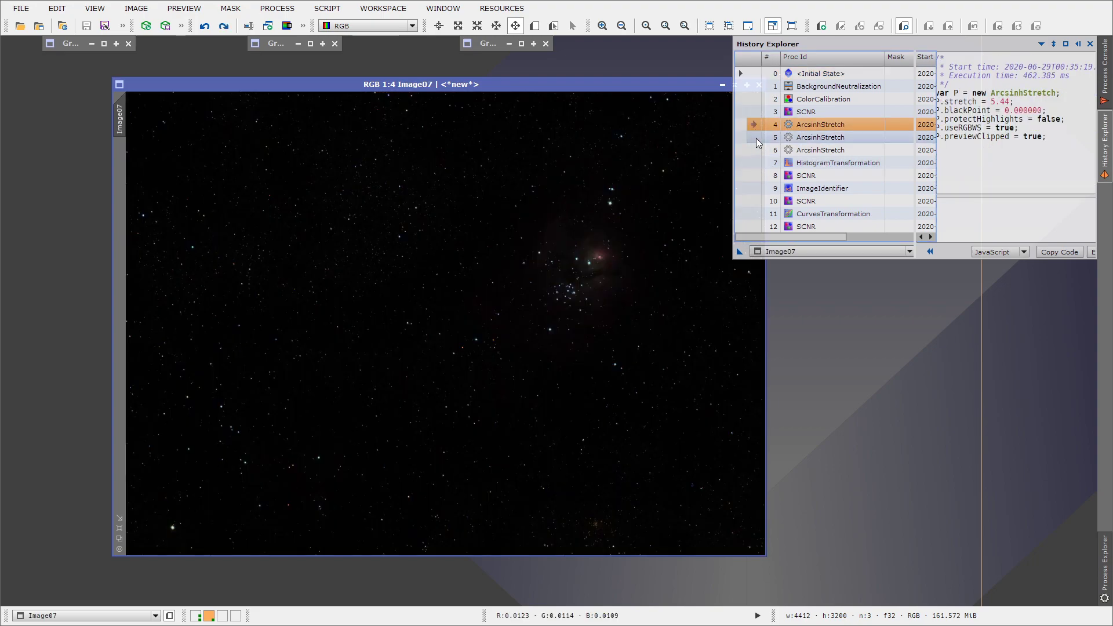
left_click(756, 139)
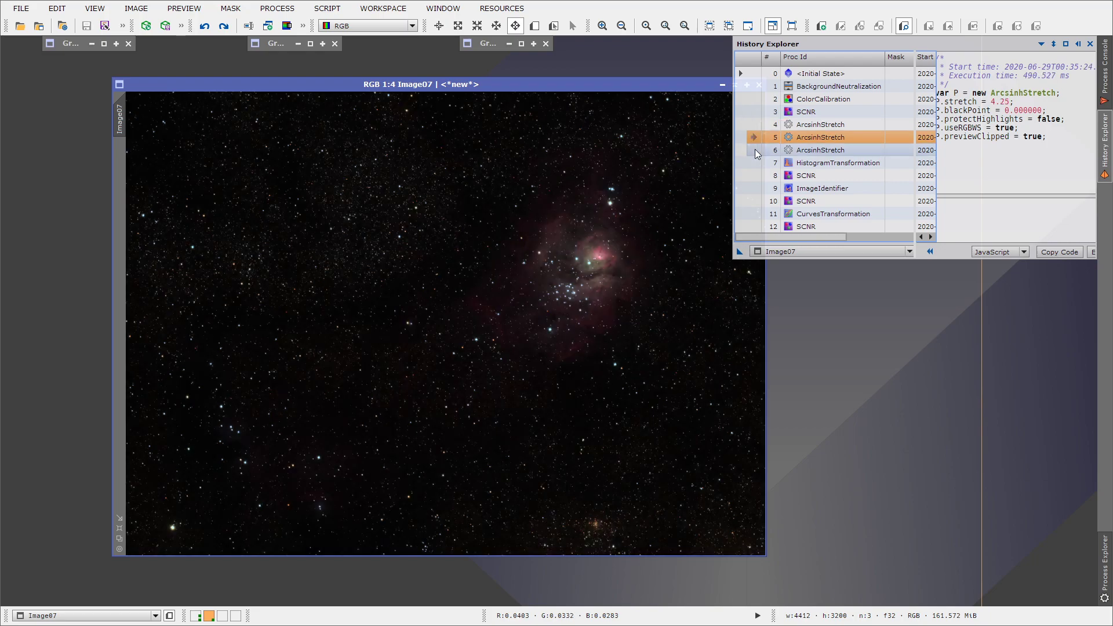
left_click(755, 150)
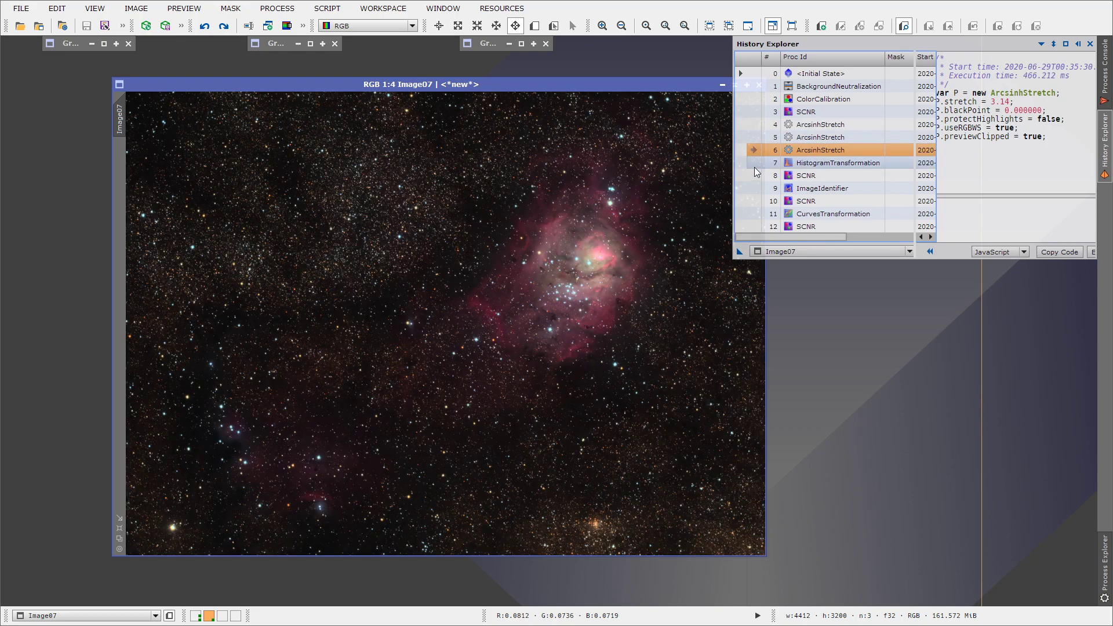
left_click(755, 164)
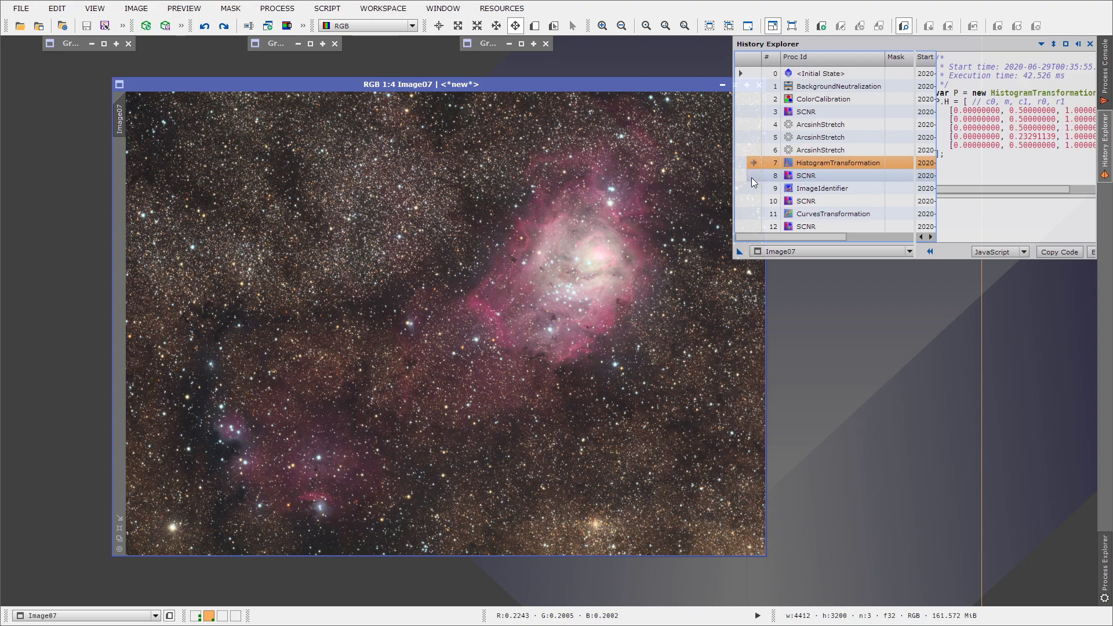
Step: Continue the RGB history through SCNR at step 8 and CurvesTransformation at step 11 to the final SCNR at step 12
left_click(752, 177)
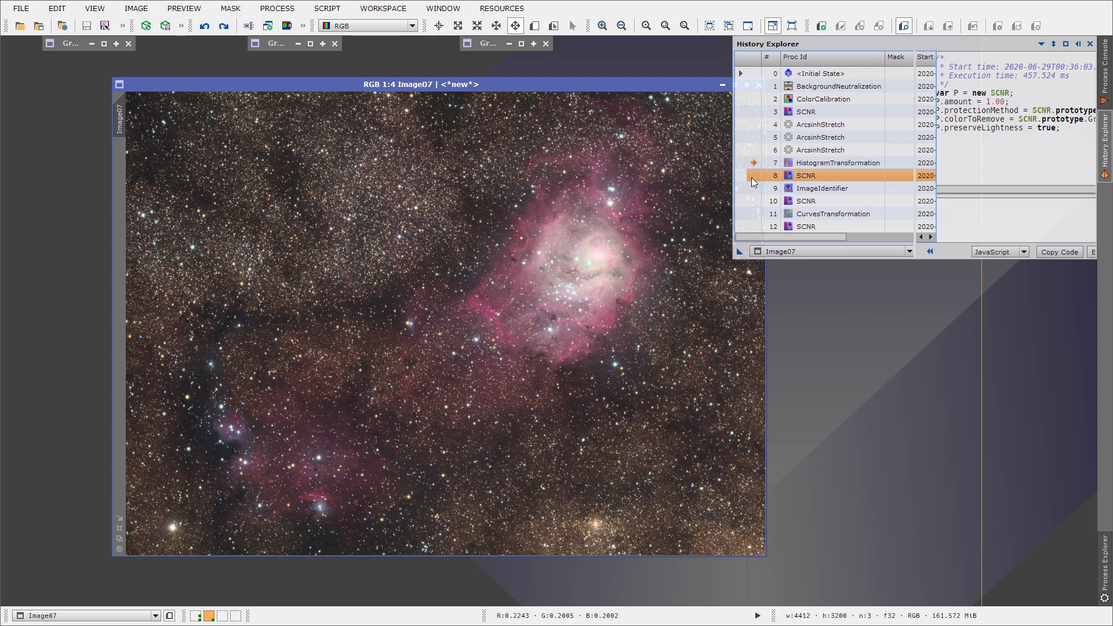
left_click(754, 216)
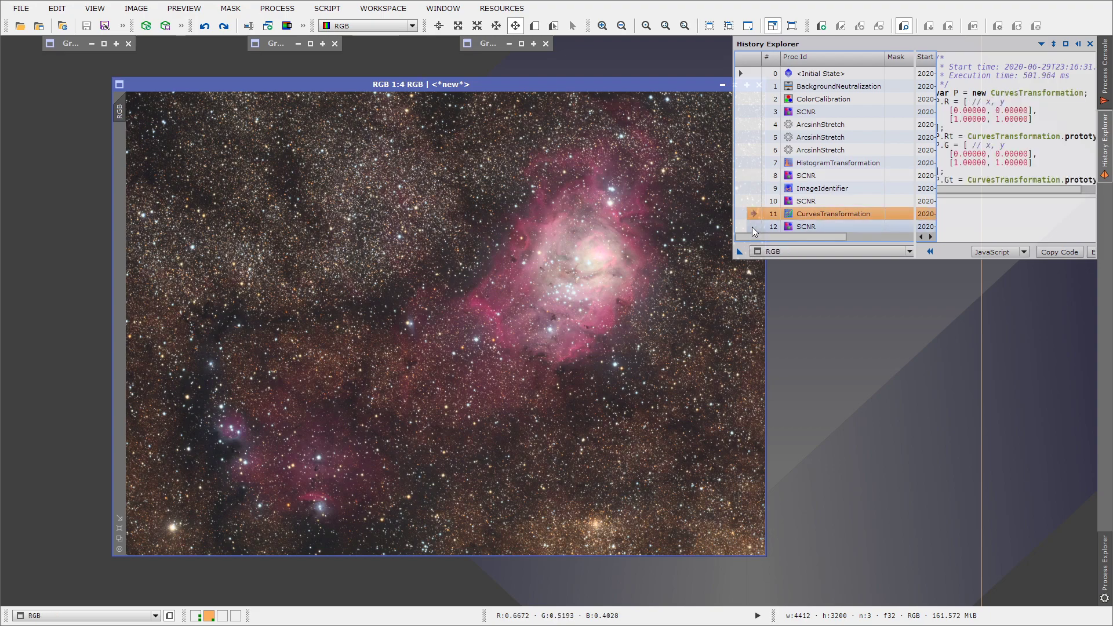
left_click(753, 226)
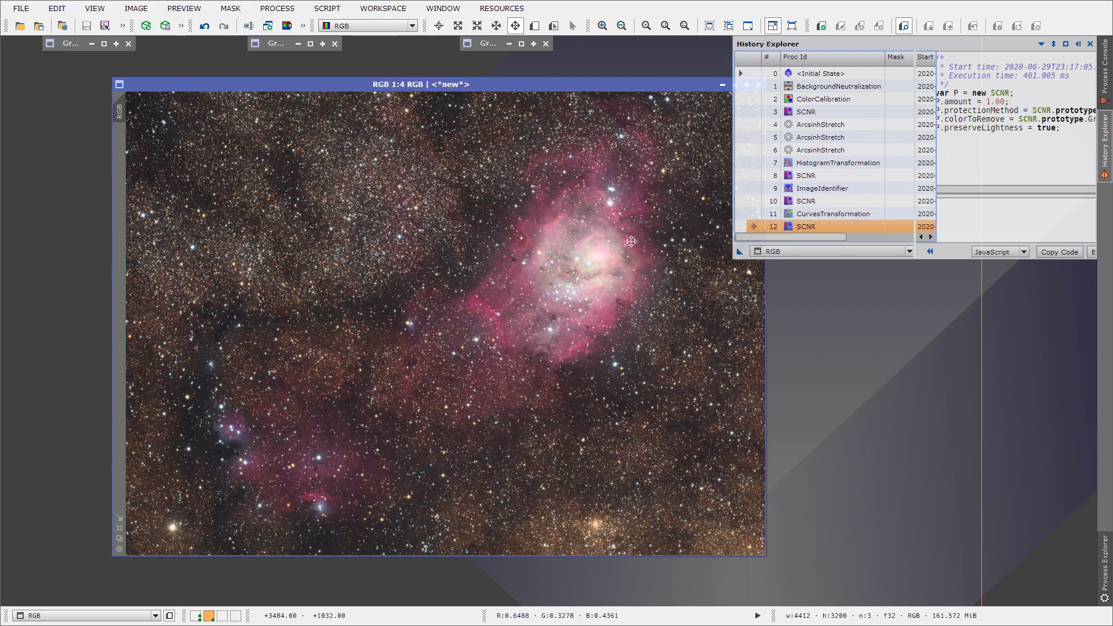
Step: Examine the star field of the finished RGB image at 1:2 zoom, and return to the full view
scroll(541, 309, "up", 2)
left_click_drag(541, 309, 552, 354)
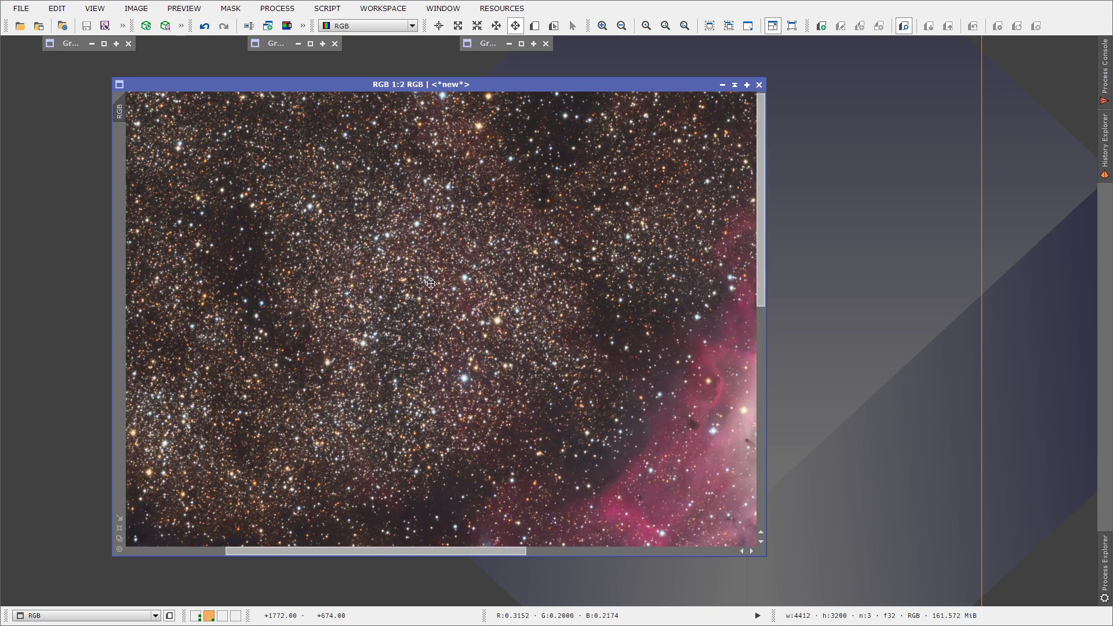
scroll(414, 309, "down", 2)
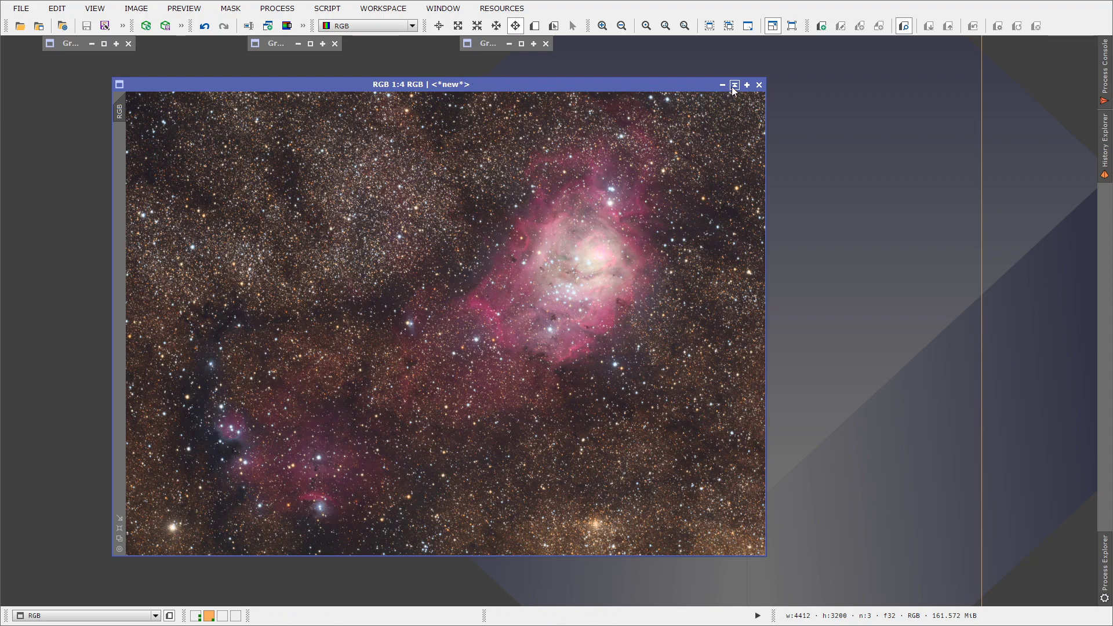
Step: Move the RGB image aside, open the starless RGB_s image for comparison, and iconize RGB_s again
left_click(735, 86)
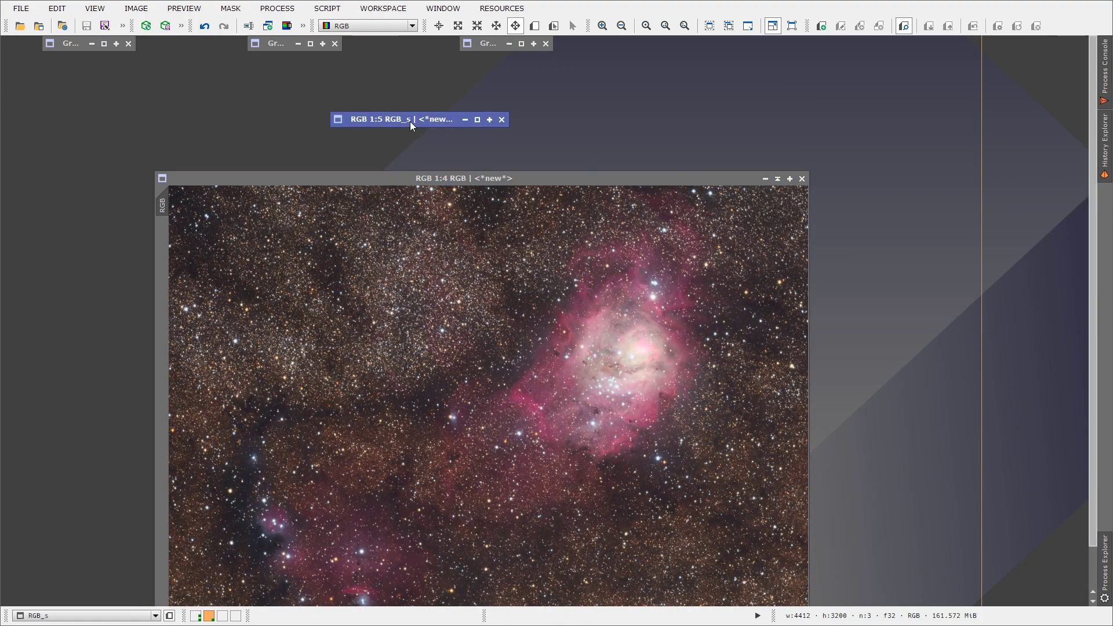
double_click(411, 119)
mouse_move(460, 111)
left_mouse_down()
mouse_move(670, 171)
mouse_move(533, 107)
left_mouse_up()
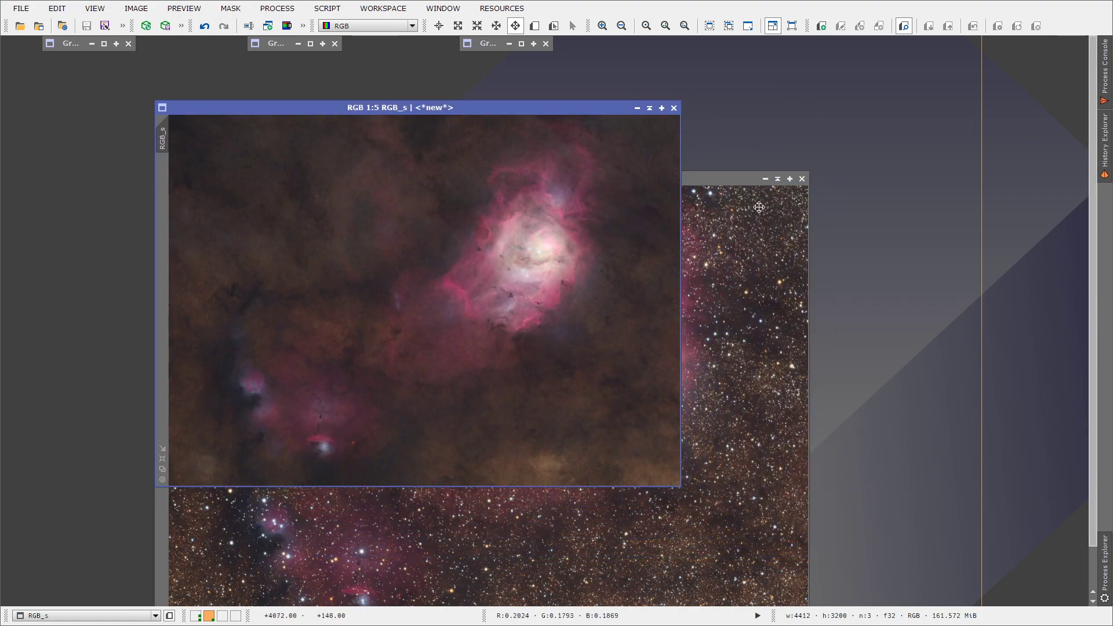
left_click(649, 109)
Step: Open PixelMath and arrange its dialog beside the RGB image so the iconized RGB_s image stays accessible
left_click_drag(598, 181, 601, 96)
left_click(277, 8)
mouse_move(301, 30)
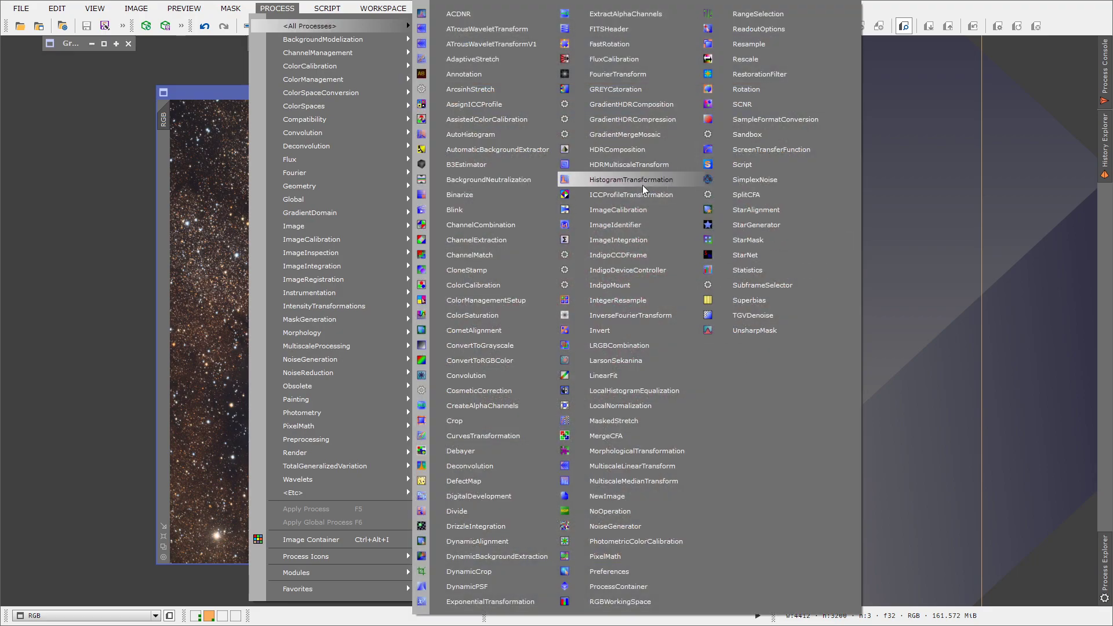
left_click(606, 556)
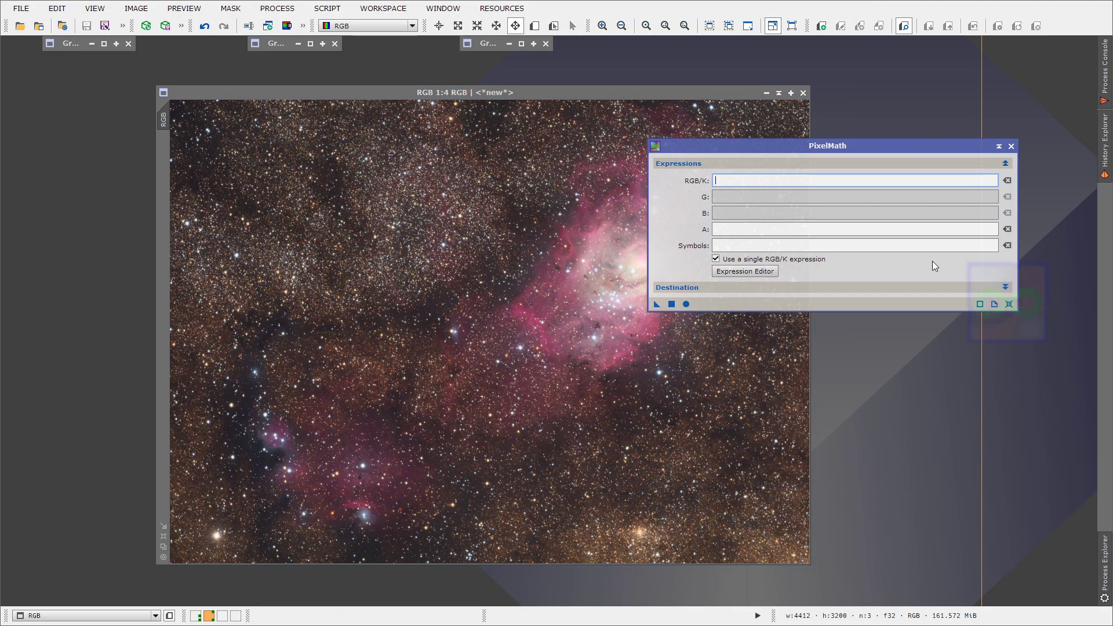
left_click_drag(527, 96, 440, 143)
left_click_drag(736, 145, 732, 122)
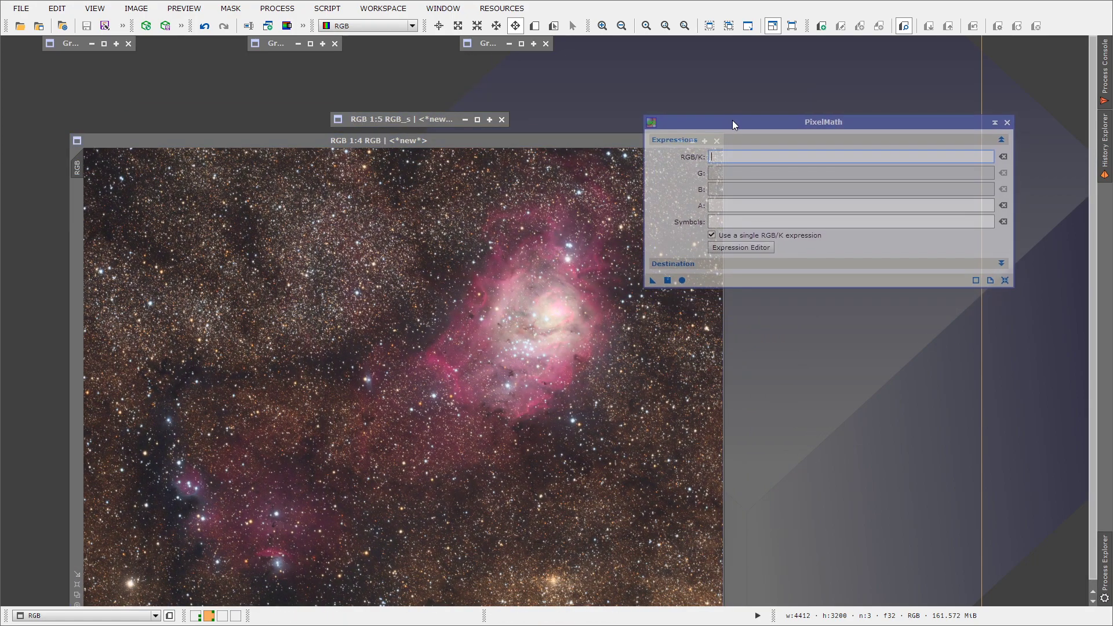
Step: Restore RGB_s over the RGB image for another look, and iconize it again
double_click(398, 119)
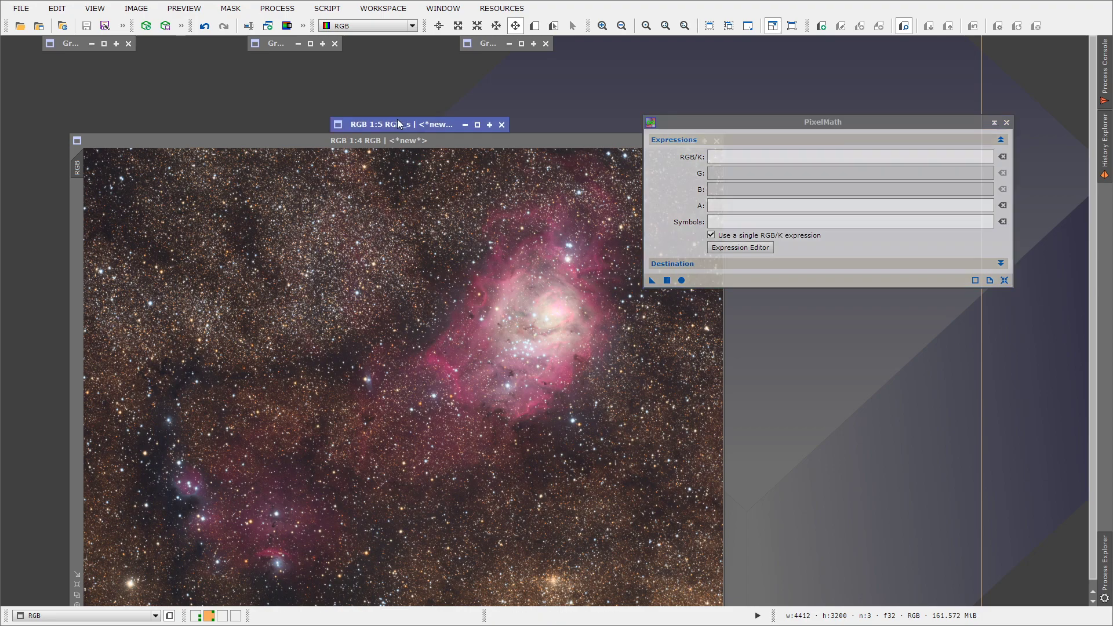
left_click_drag(600, 110, 534, 110)
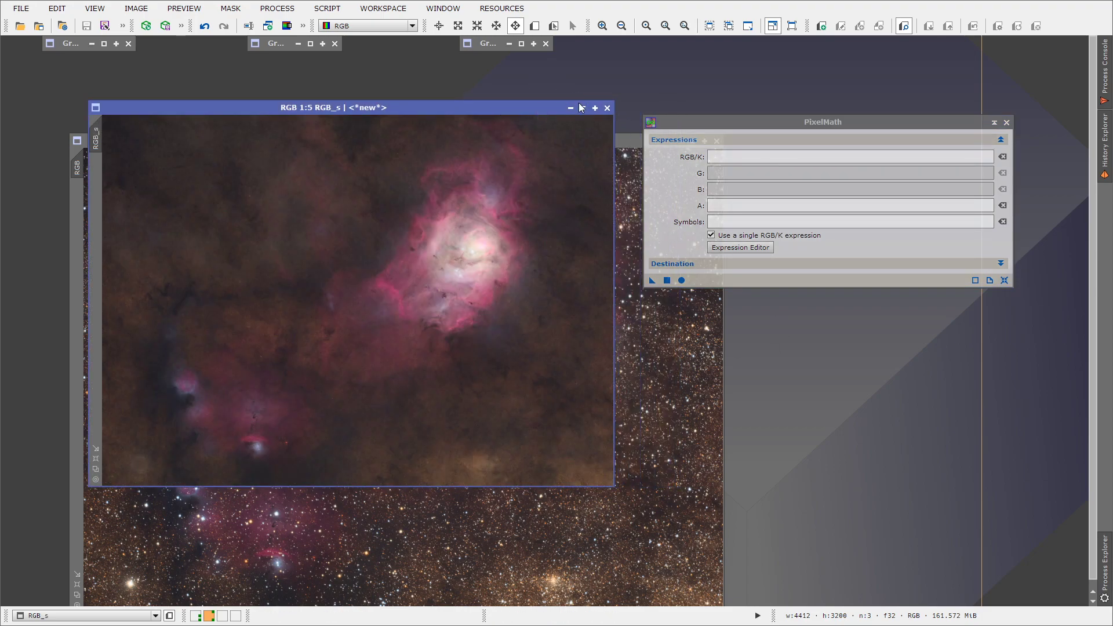
left_click(582, 107)
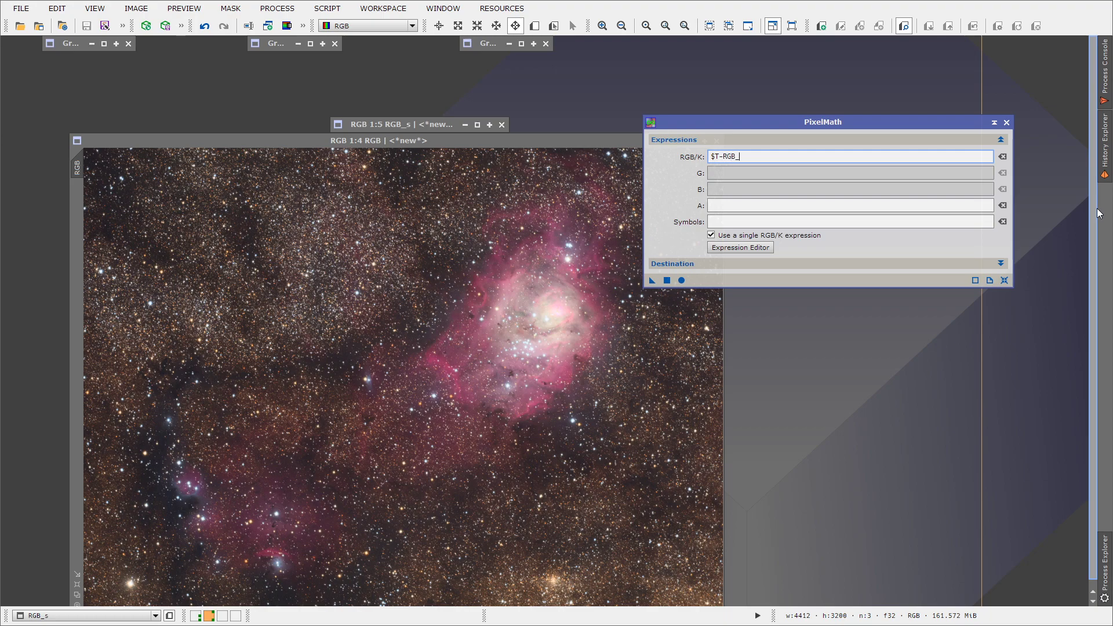
Step: Set the PixelMath RGB/K expression to $T-RGB_s and the destination to a new image with the ID staronly
left_click(760, 264)
left_click(736, 359)
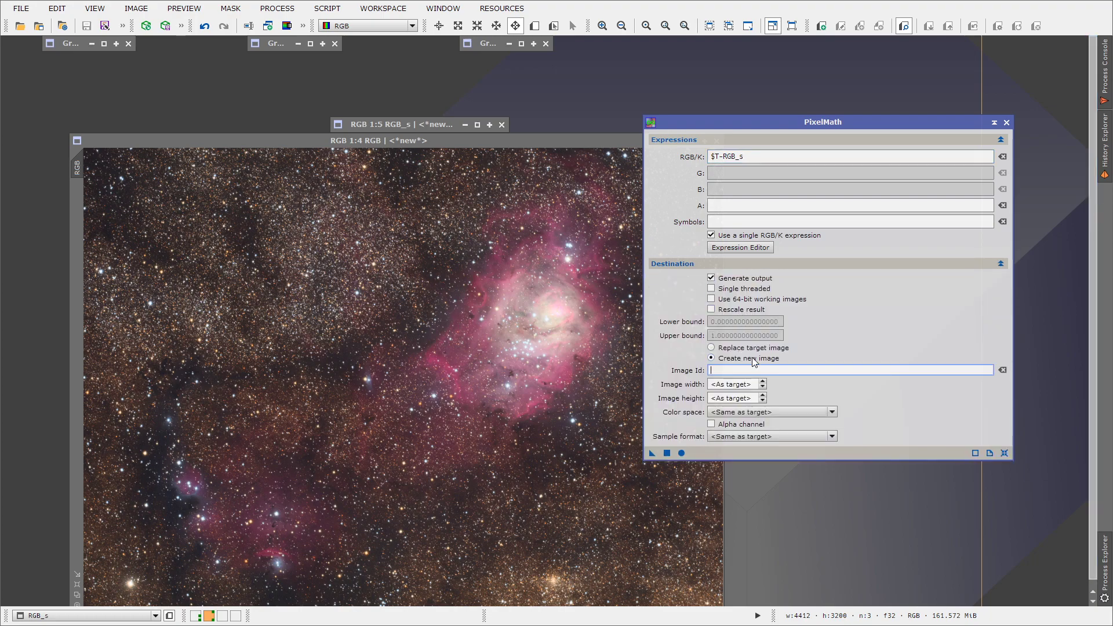
type("staronly")
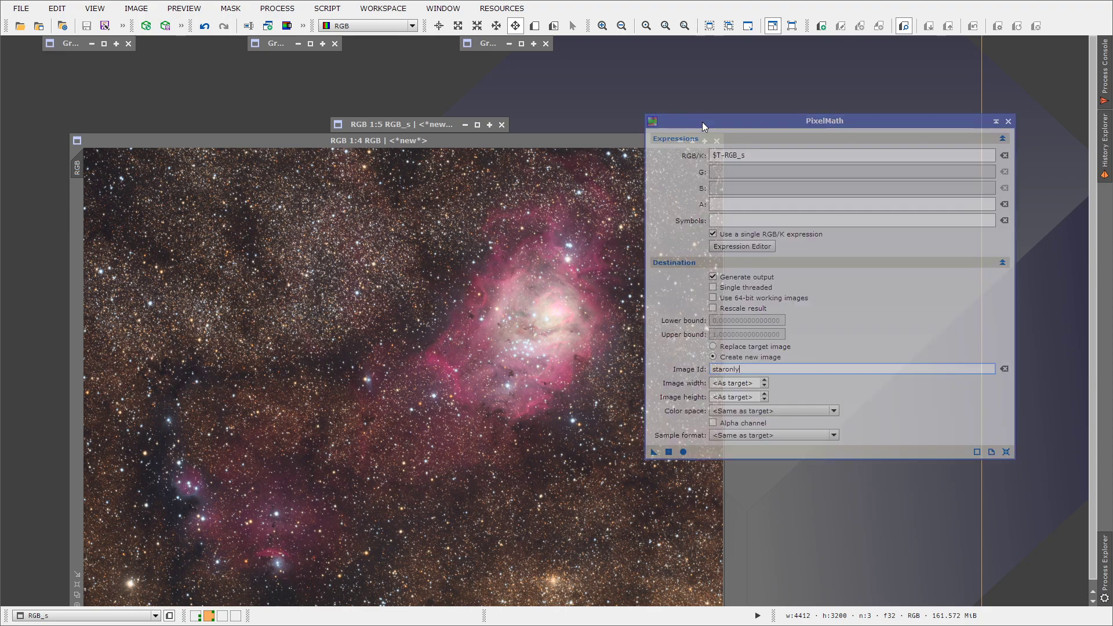
Step: Move the PixelMath dialog clear of the RGB image, and apply the expression to that image
left_click_drag(702, 123, 736, 86)
left_click_drag(687, 416, 603, 411)
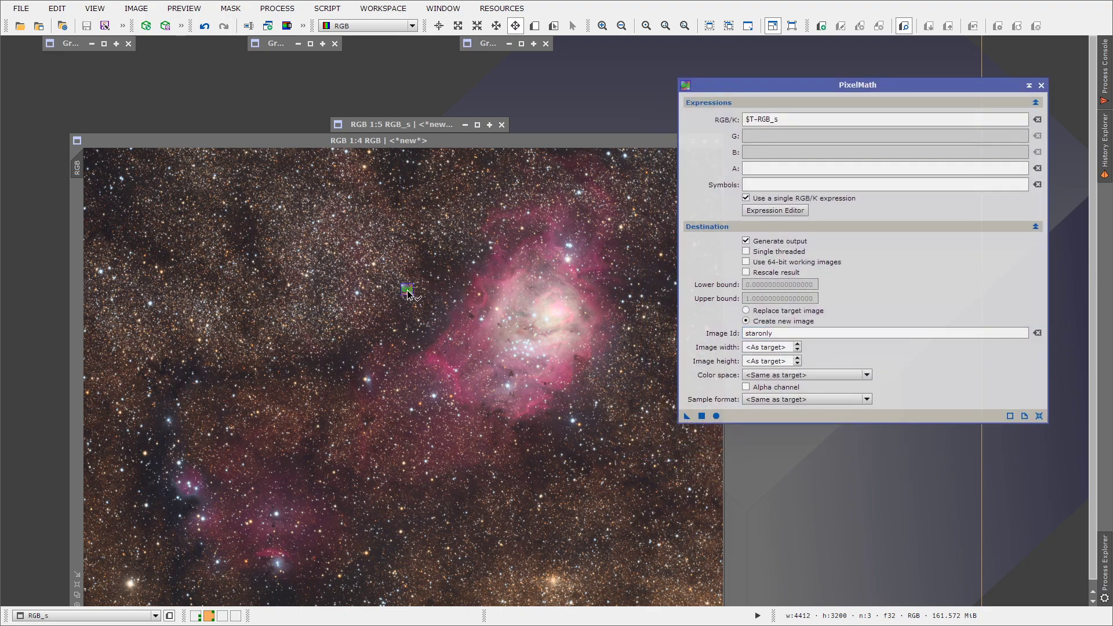
left_click_drag(407, 290, 407, 290)
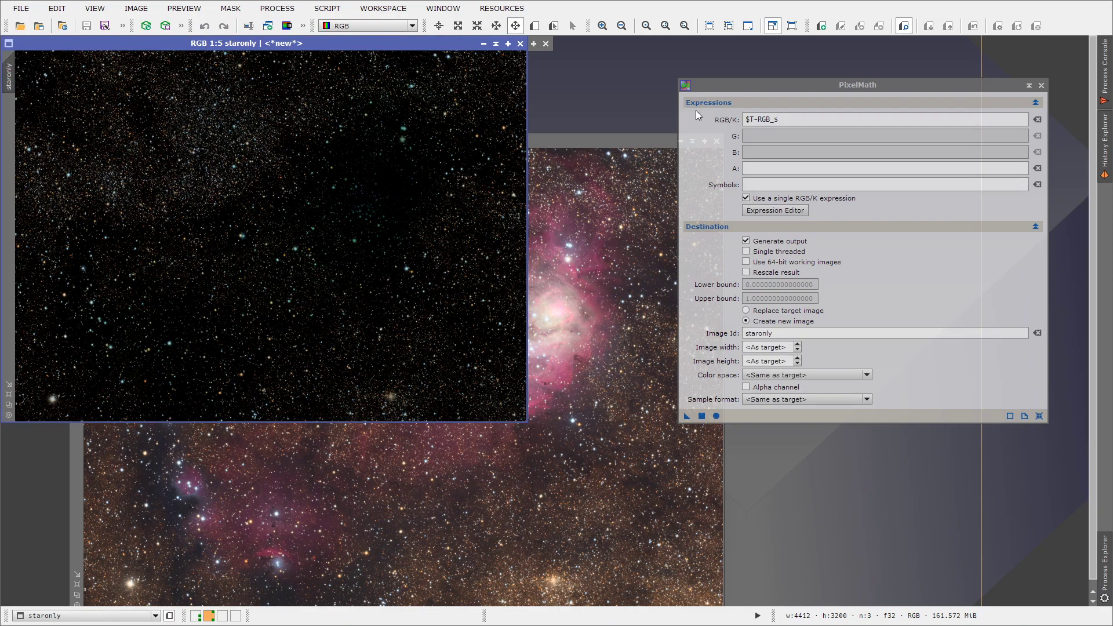
Step: Iconize PixelMath and the RGB image, and move the staronly image to the middle of the workspace
left_click(1029, 85)
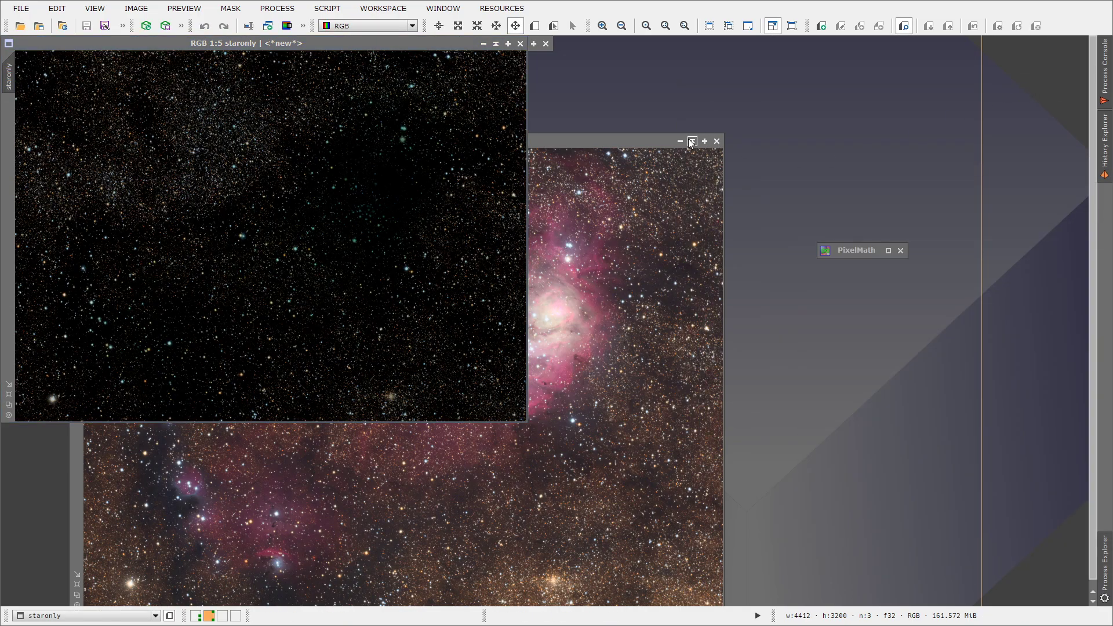
left_click(693, 141)
left_click_drag(292, 49, 457, 111)
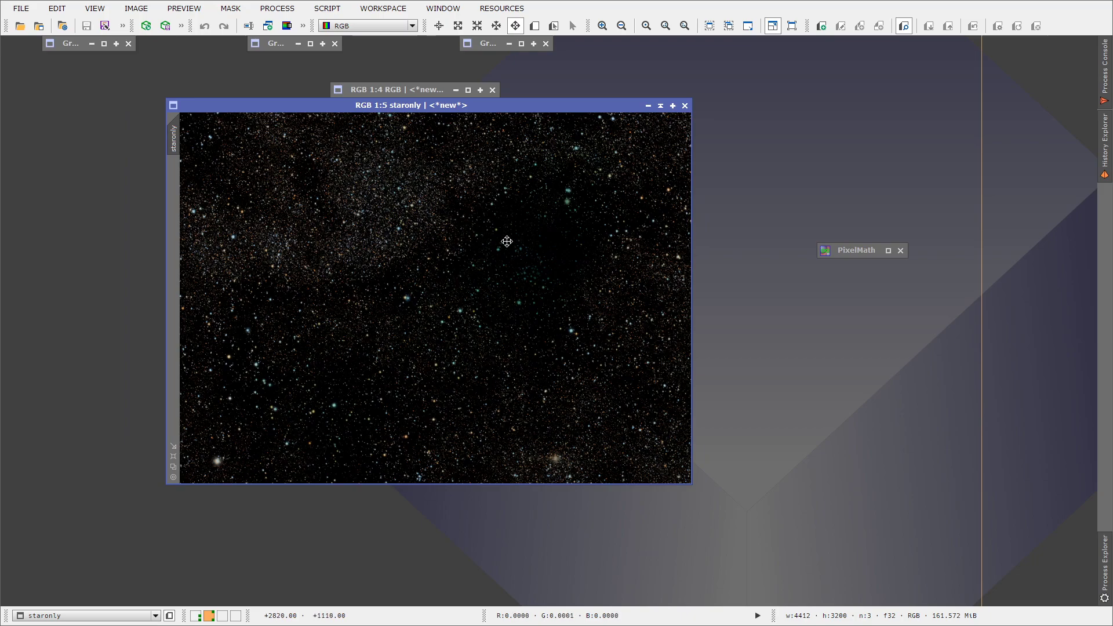
Step: Examine the extracted stars in staronly at 1:1 zoom, and return to the full view
scroll(508, 241, "up", 4)
left_click_drag(571, 347, 479, 245)
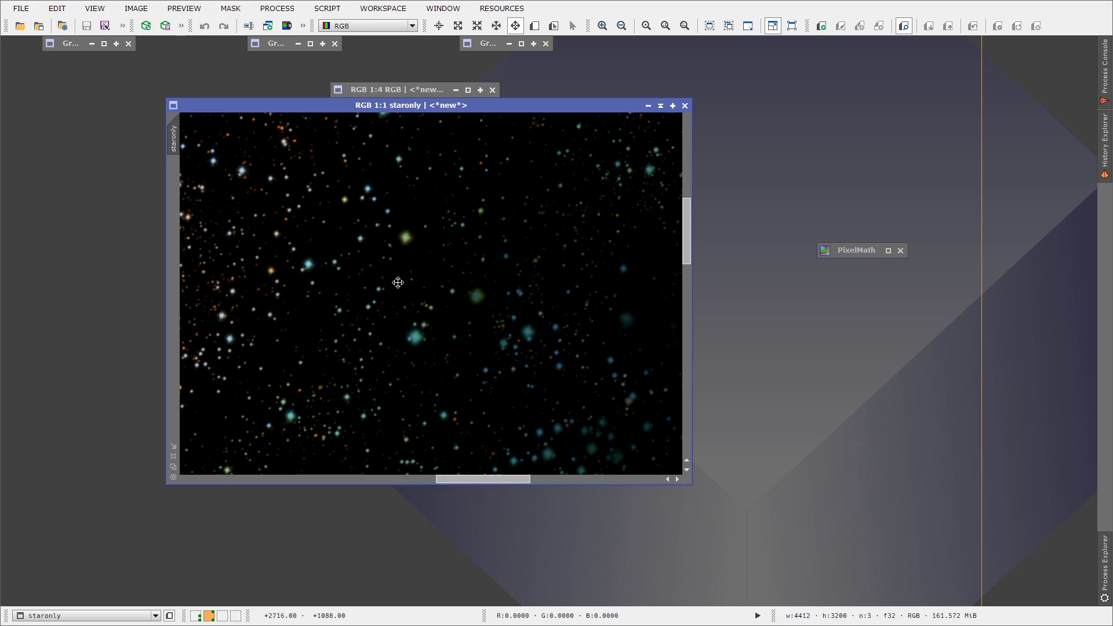
scroll(422, 281, "down", 4)
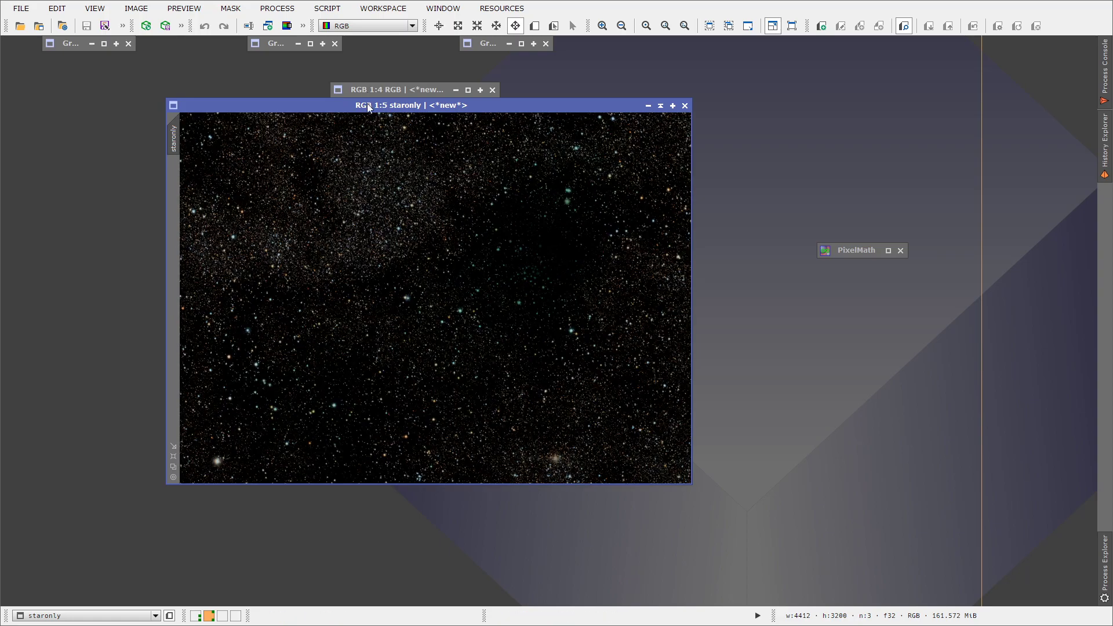
Step: Remove the green cast from staronly with SCNR, using Average Neutral protection at amount 1.00, and close SCNR
left_click(277, 8)
mouse_move(400, 26)
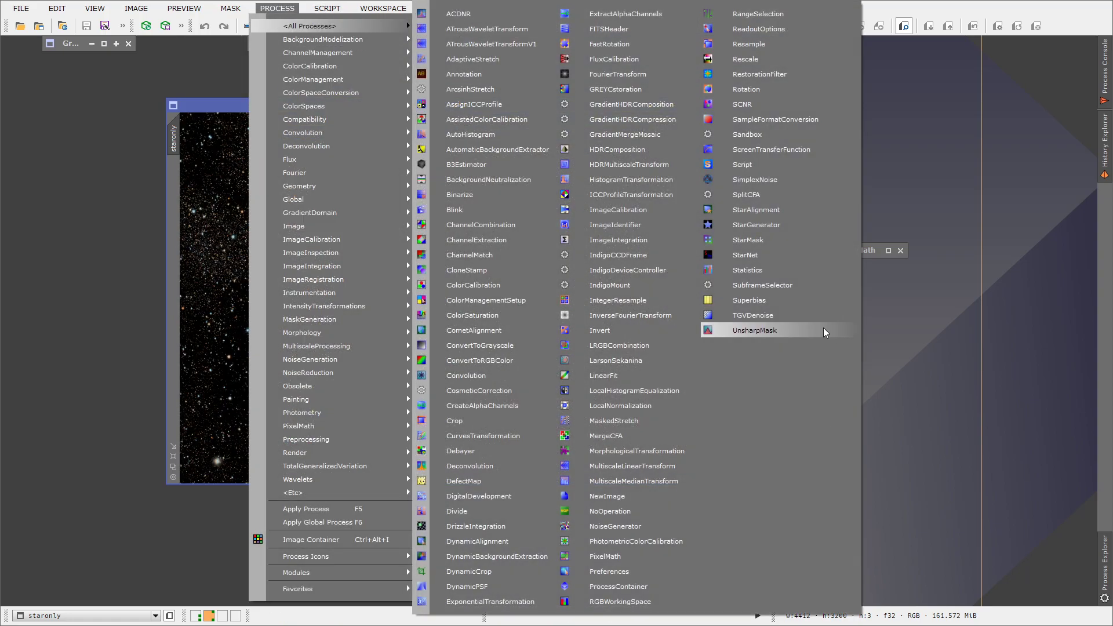
left_click(743, 104)
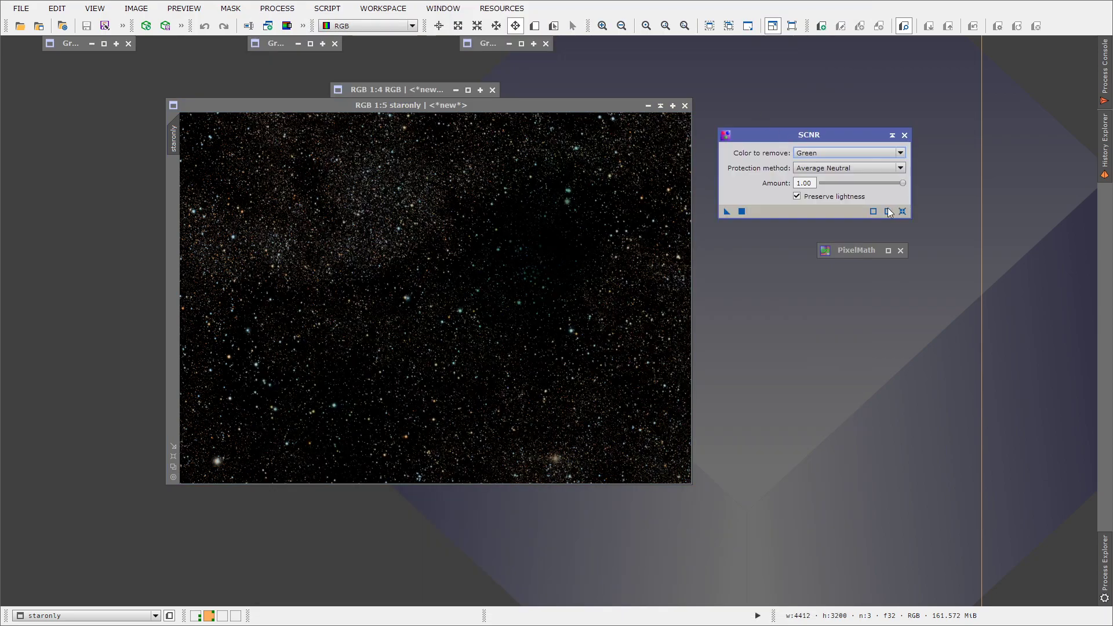
left_click_drag(728, 213, 479, 287)
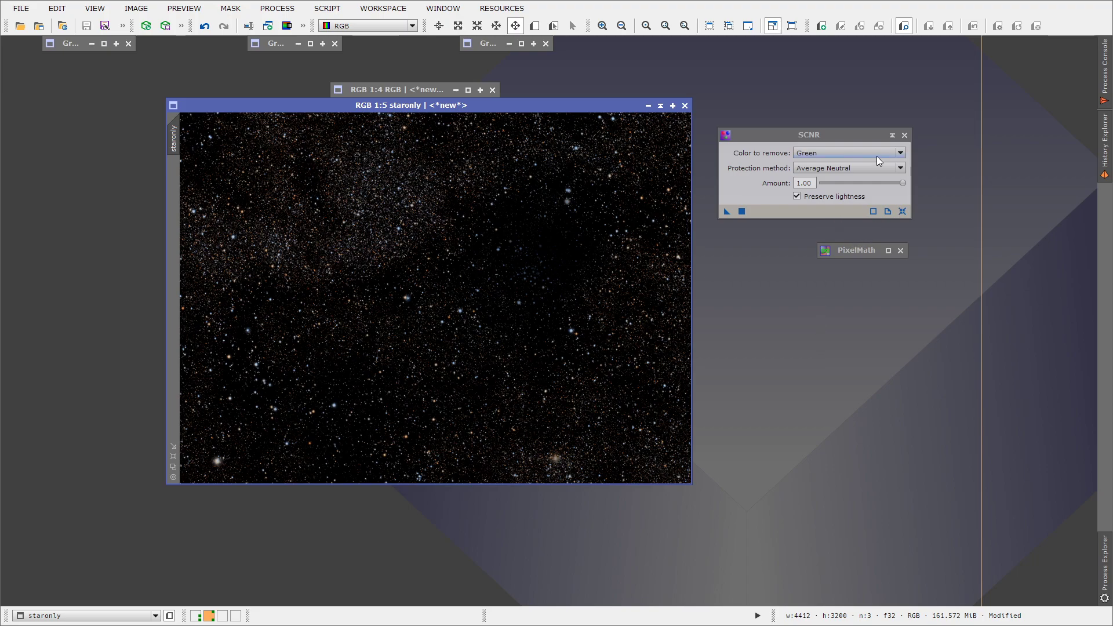
left_click(906, 137)
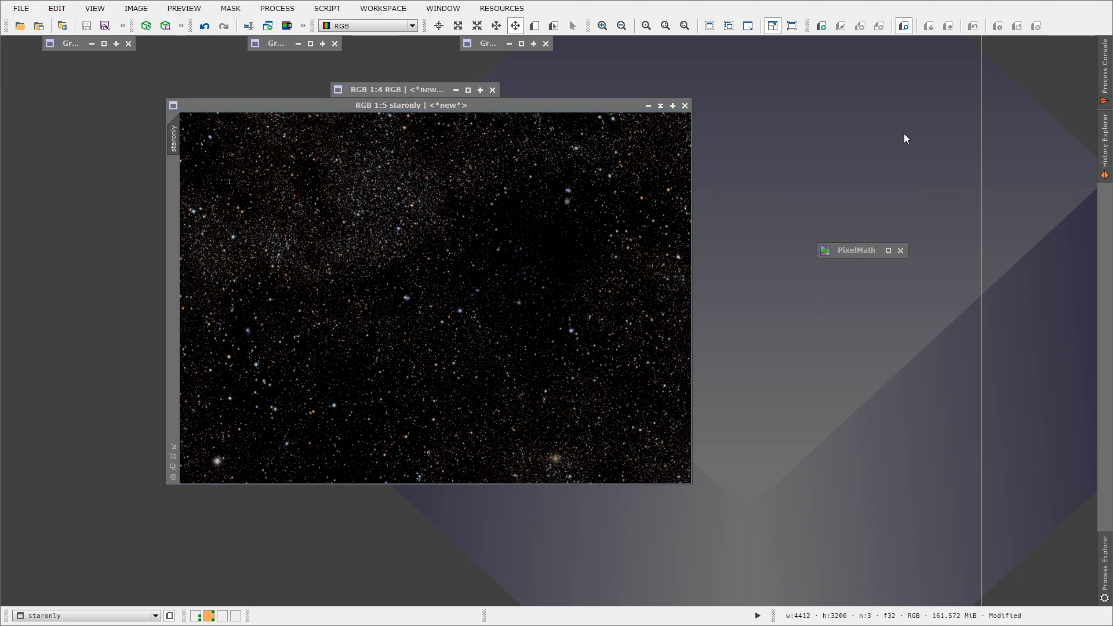
Step: Examine the star colours in staronly at 1:1 zoom in an enlarged window, and return to the fitted full view
scroll(437, 208, "up", 3)
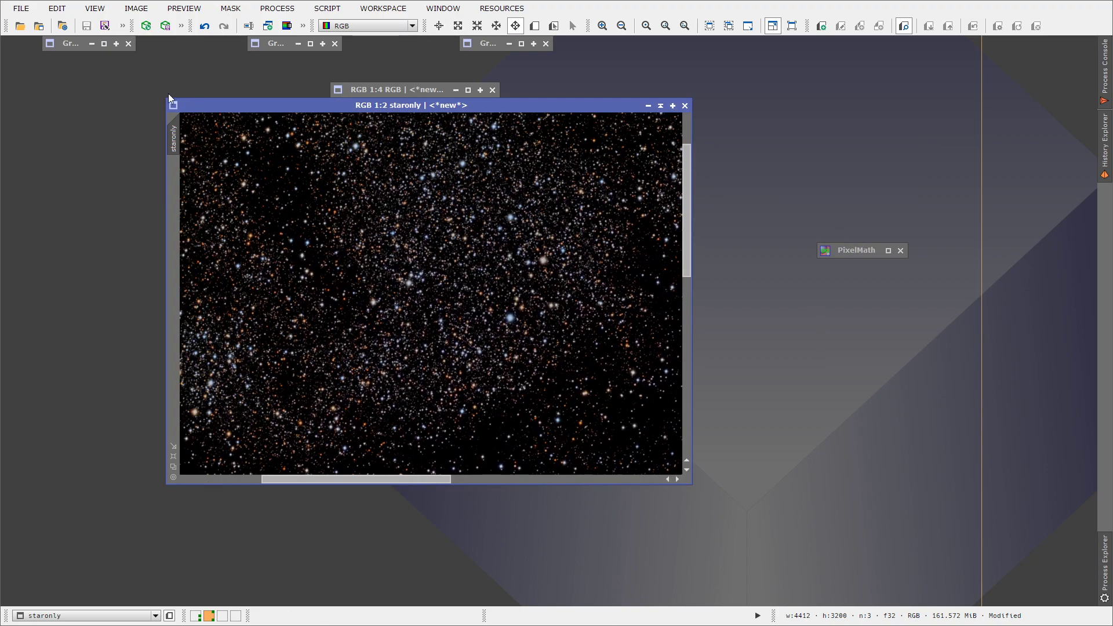
left_click_drag(168, 97, 31, 53)
left_click_drag(691, 481, 1018, 562)
left_click(33, 556)
left_click_drag(174, 435, 630, 321)
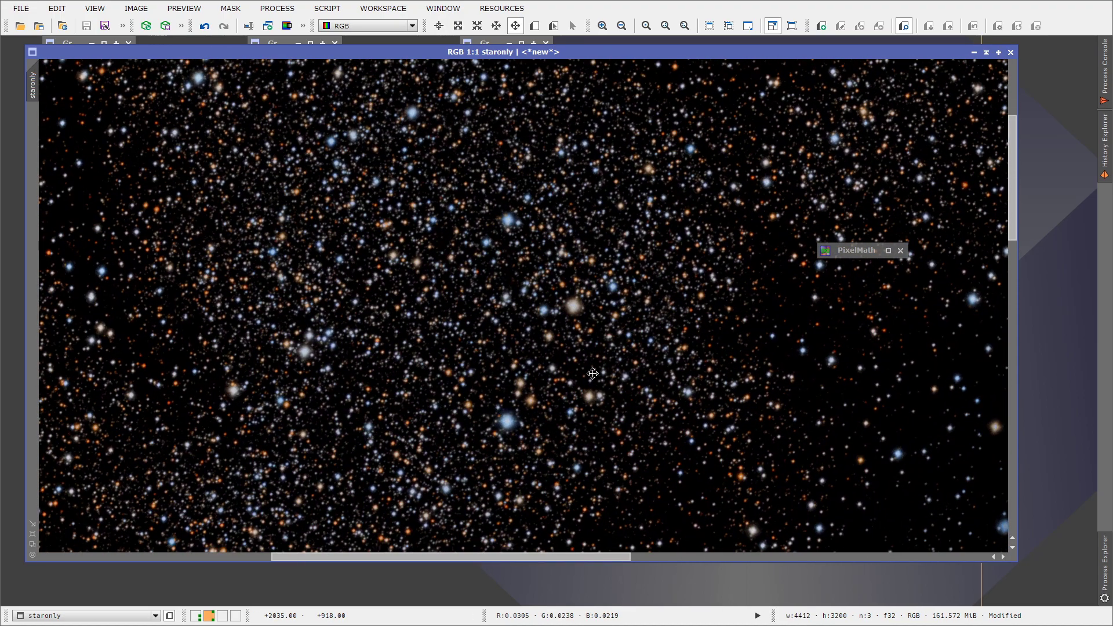
scroll(586, 367, "down", 3)
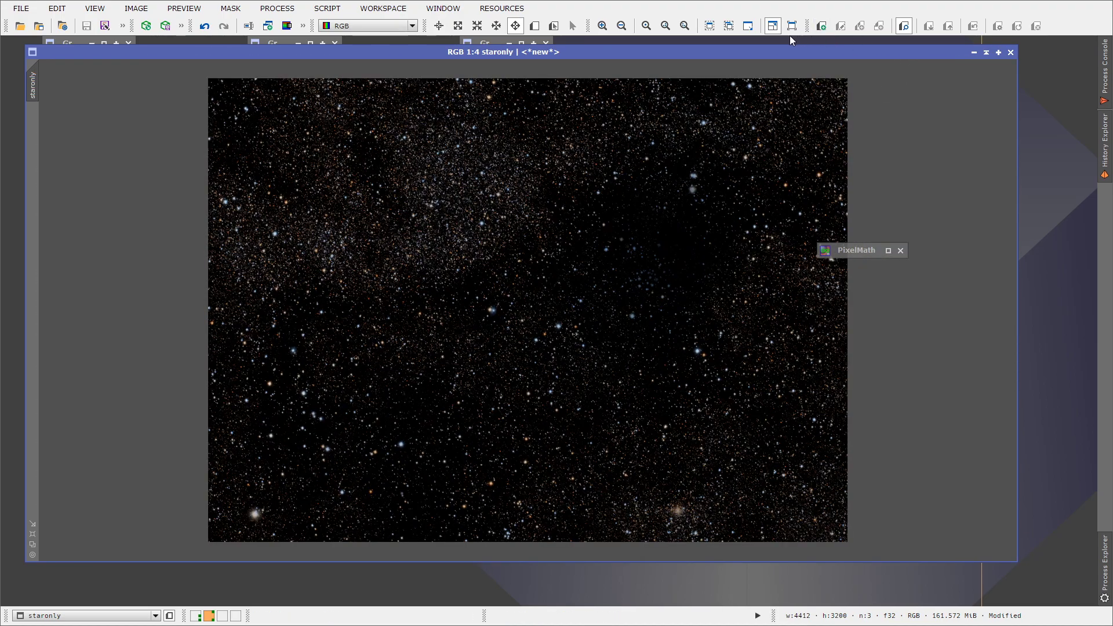
left_click(730, 28)
left_click_drag(374, 57, 579, 155)
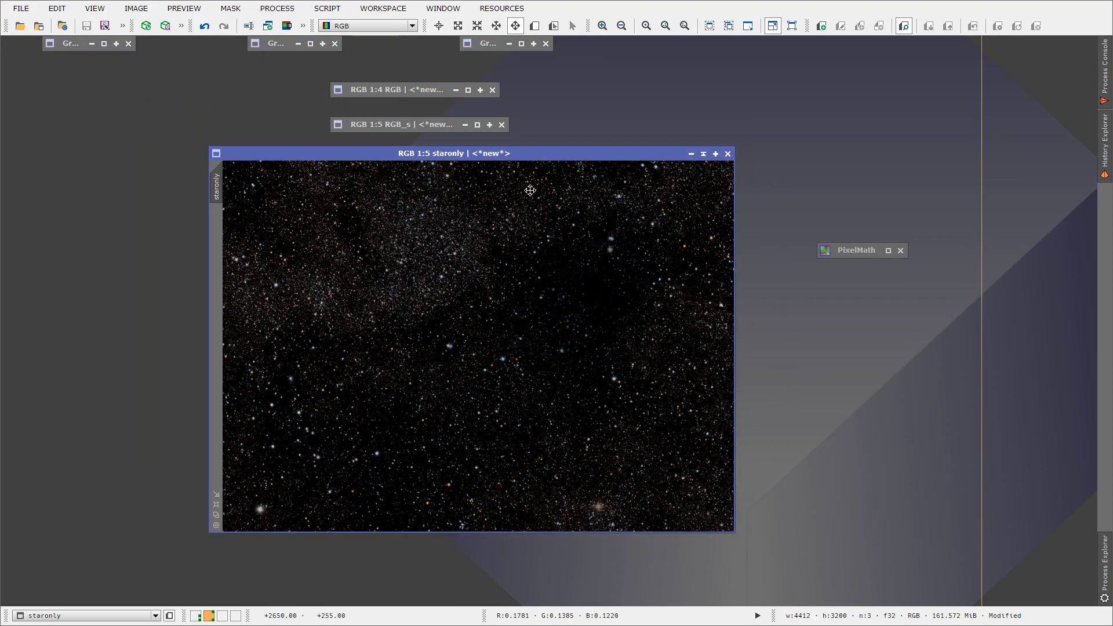
Step: Extract the lightness of staronly as a grayscale image and rename it staronly_mask
left_click(286, 26)
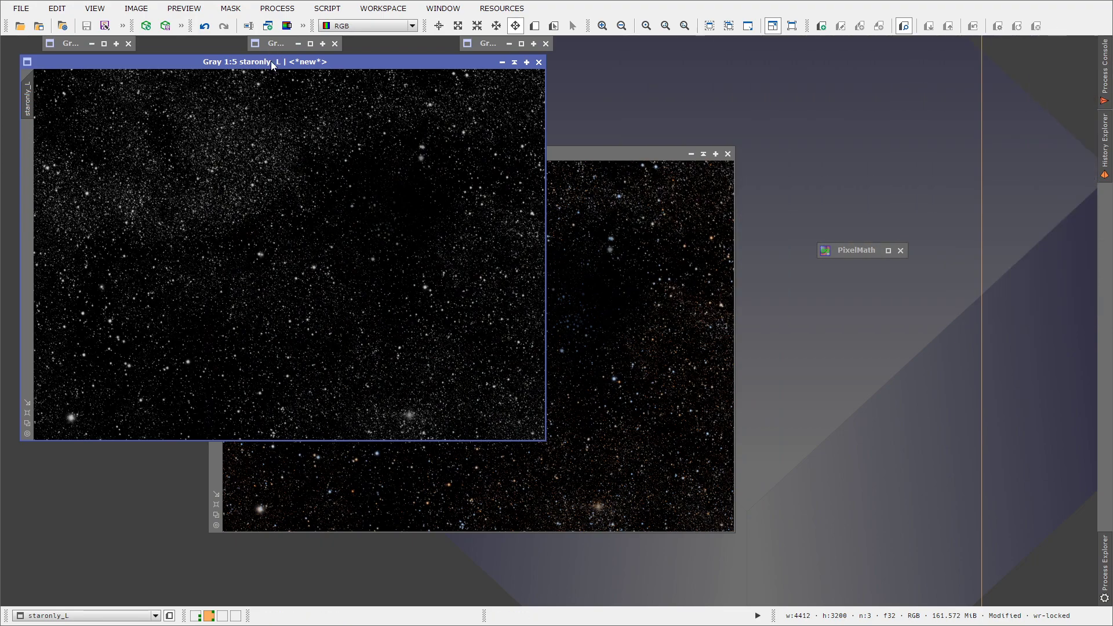
left_click_drag(272, 65, 525, 174)
double_click(283, 210)
left_click(534, 313)
type("mask")
key("Return")
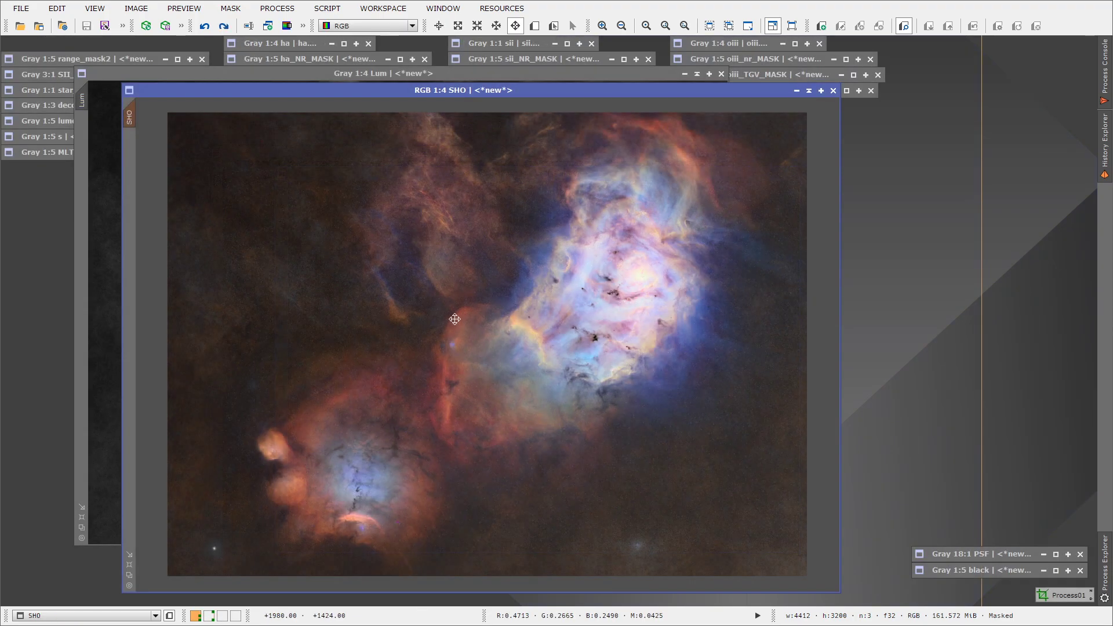
Step: Send the SHO image to Workspace03 and switch to that workspace
right_click(456, 327)
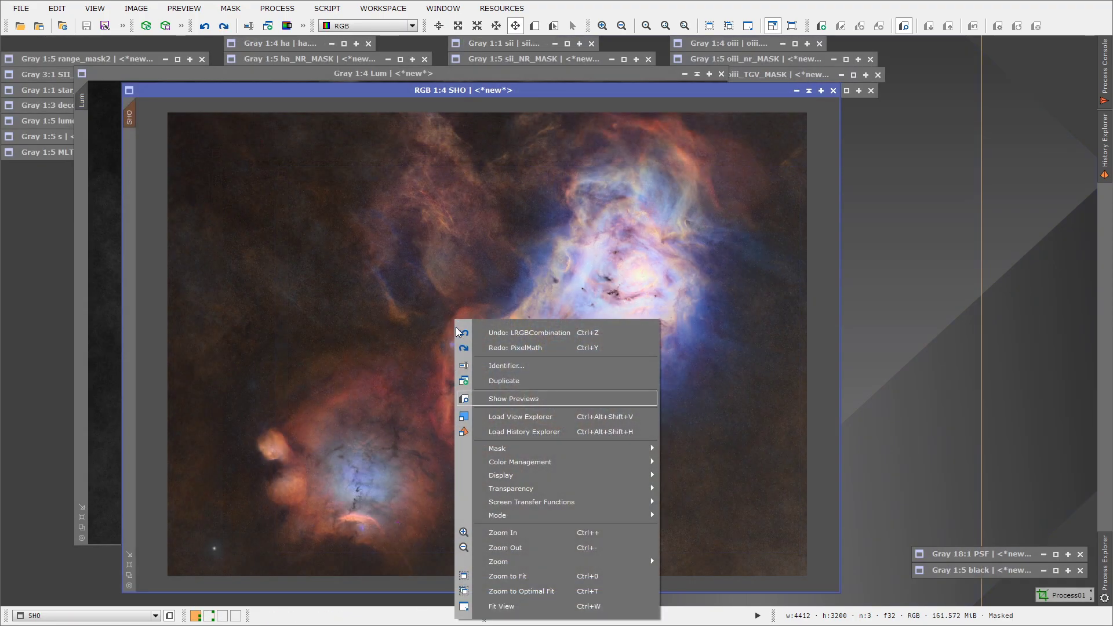
right_click(572, 90)
mouse_move(600, 100)
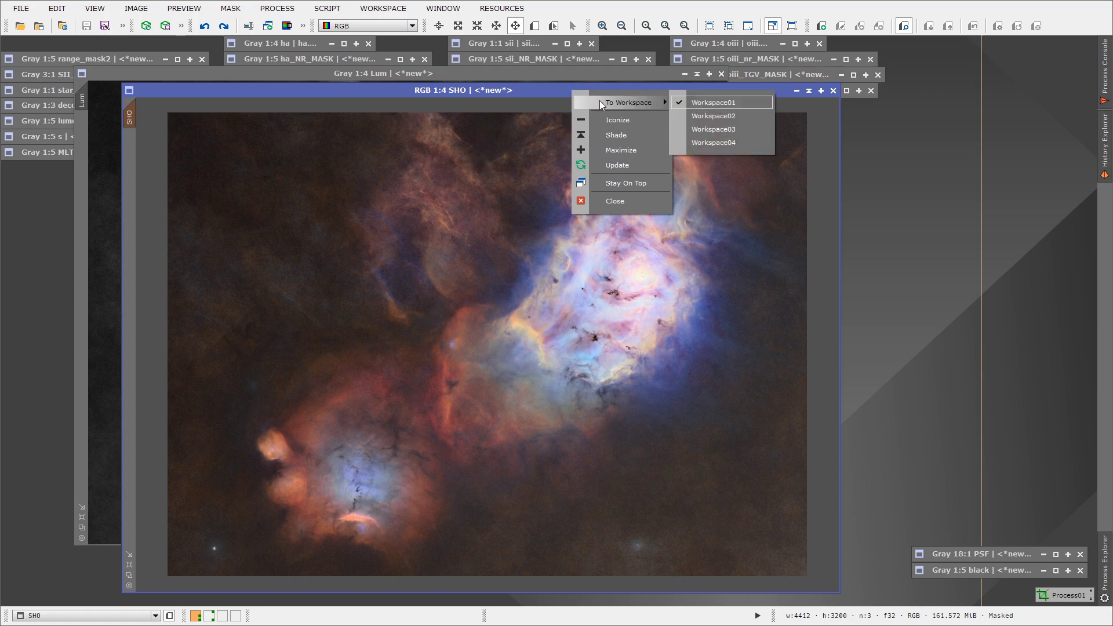
left_click(734, 129)
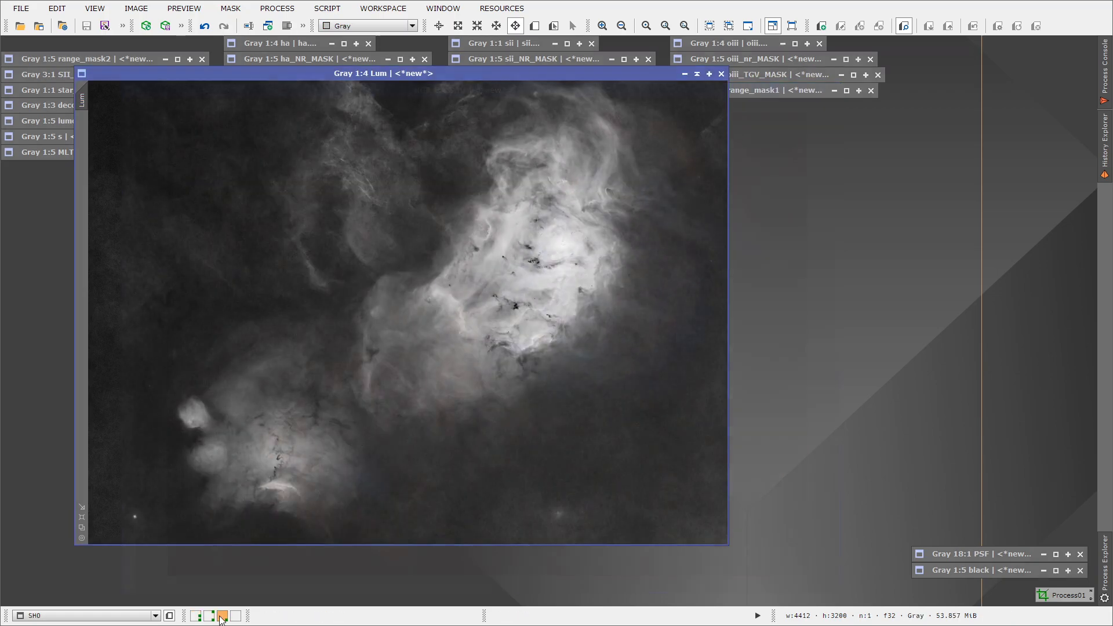
left_click(222, 617)
left_click_drag(495, 89, 482, 53)
Step: Send the SHO image to Workspace02 and switch to that workspace
right_click(485, 57)
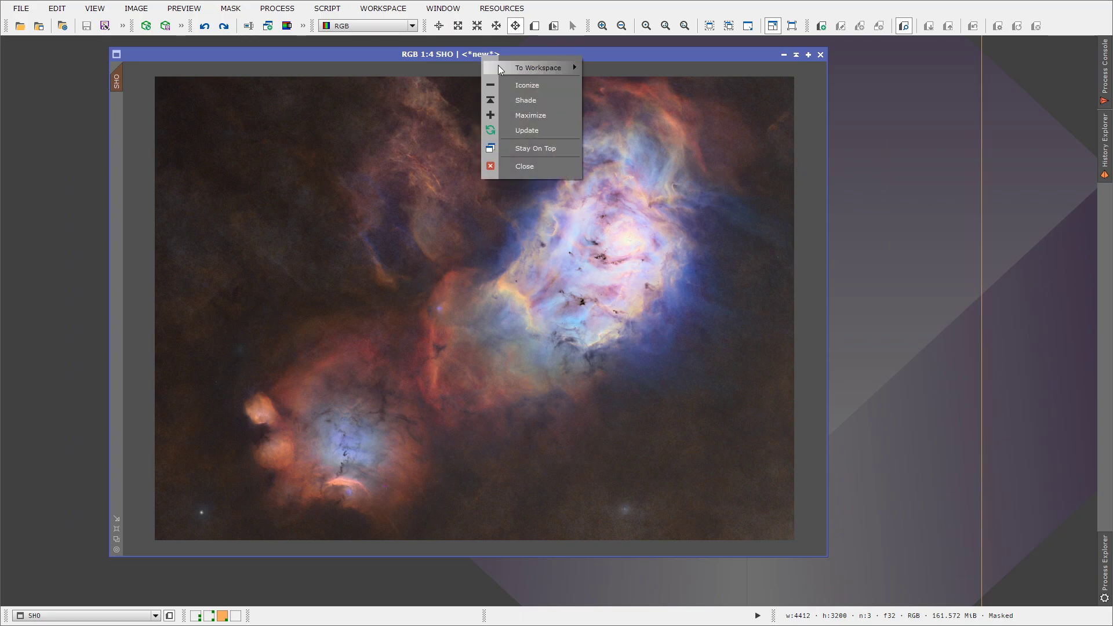
mouse_move(538, 66)
left_click(612, 80)
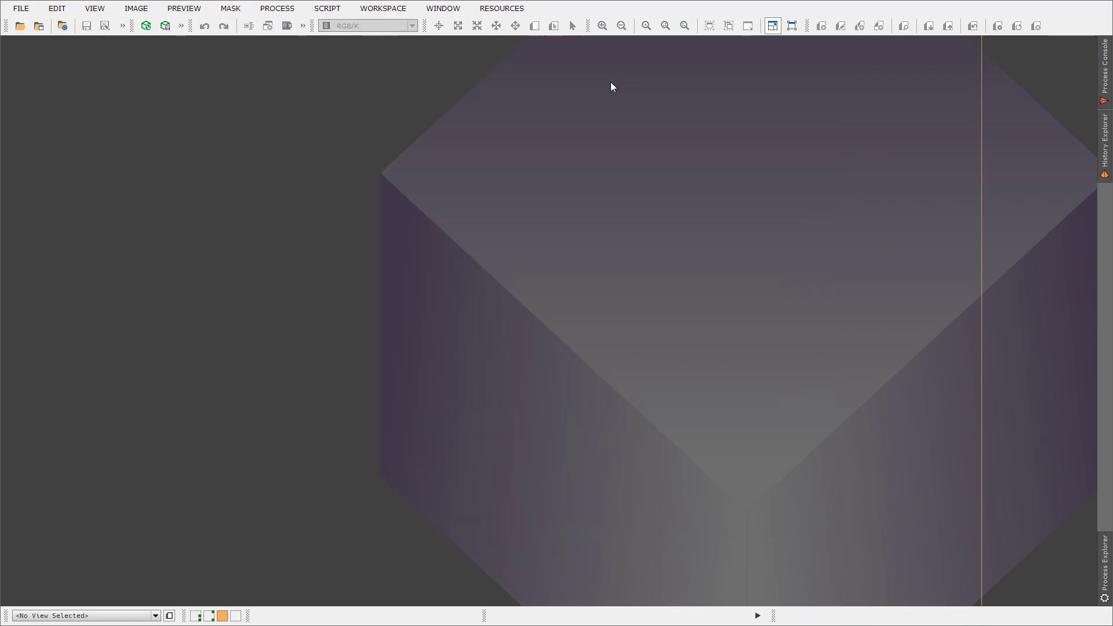
left_click(207, 617)
Step: Duplicate the SHO image as SHO_clone and place the copy near the middle of the workspace
right_click(409, 217)
left_click(475, 315)
scroll(866, 169, "down", 1)
scroll(866, 169, "down", 4)
left_click_drag(817, 155, 128, 154)
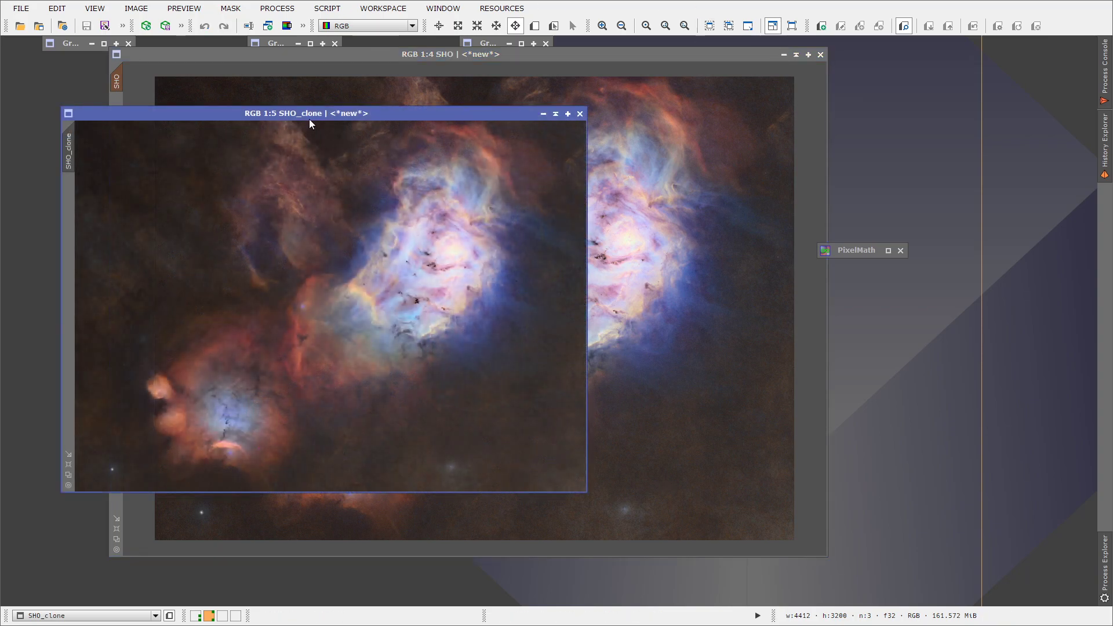
left_click_drag(308, 120, 456, 184)
Step: Send the original SHO image back to Workspace01
left_click(643, 57)
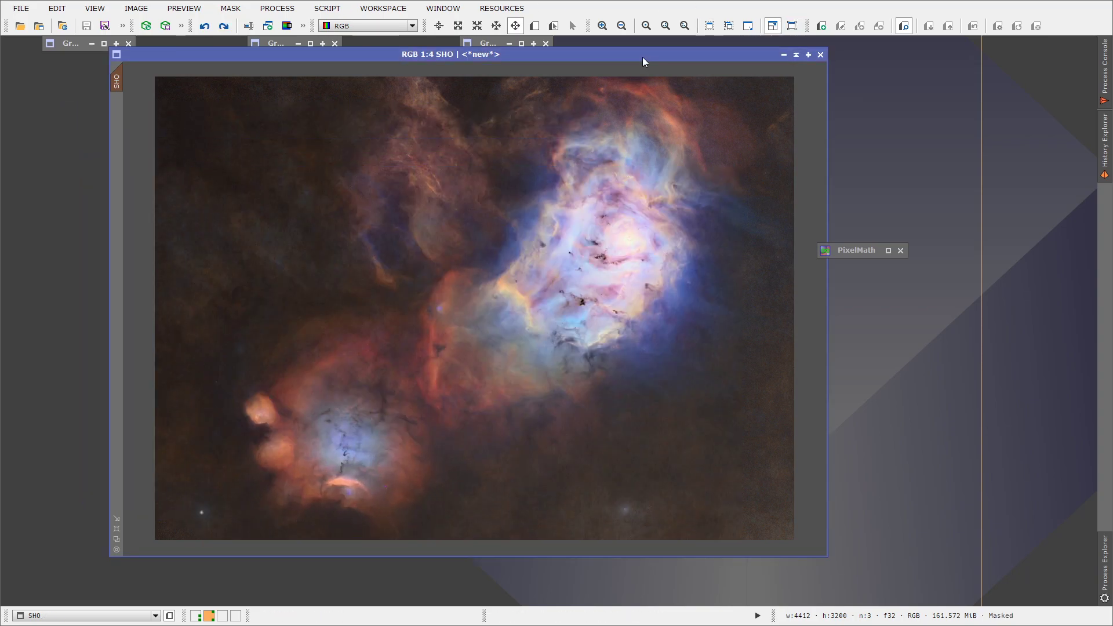
right_click(642, 57)
left_click(753, 72)
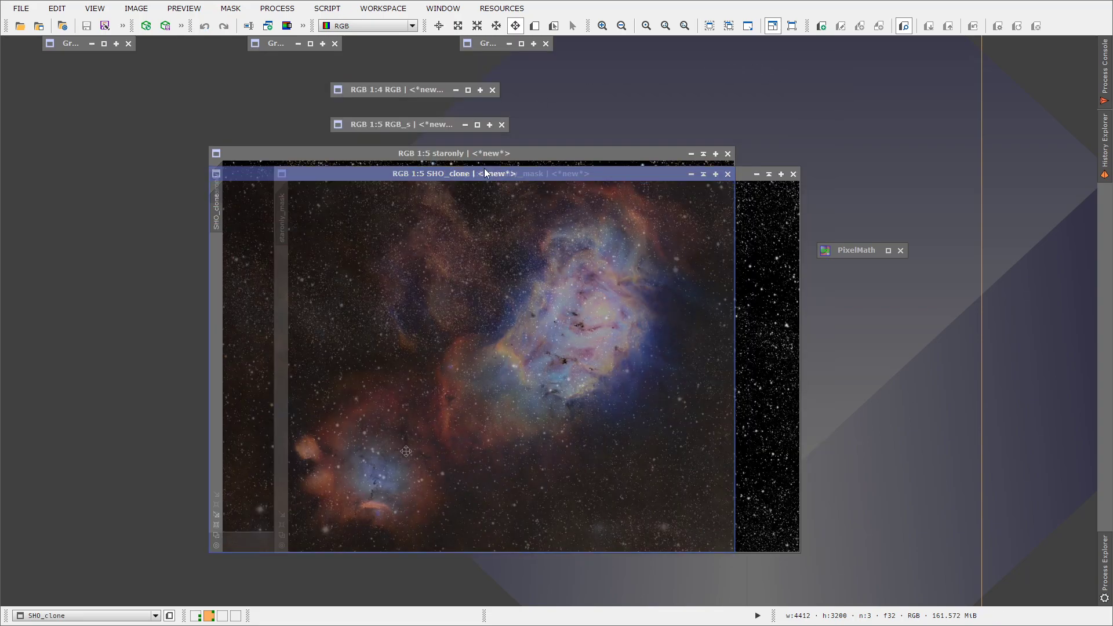
Step: Stagger the SHO_clone, staronly_mask and staronly windows so that each one's identifier stays reachable
left_click_drag(490, 174, 363, 93)
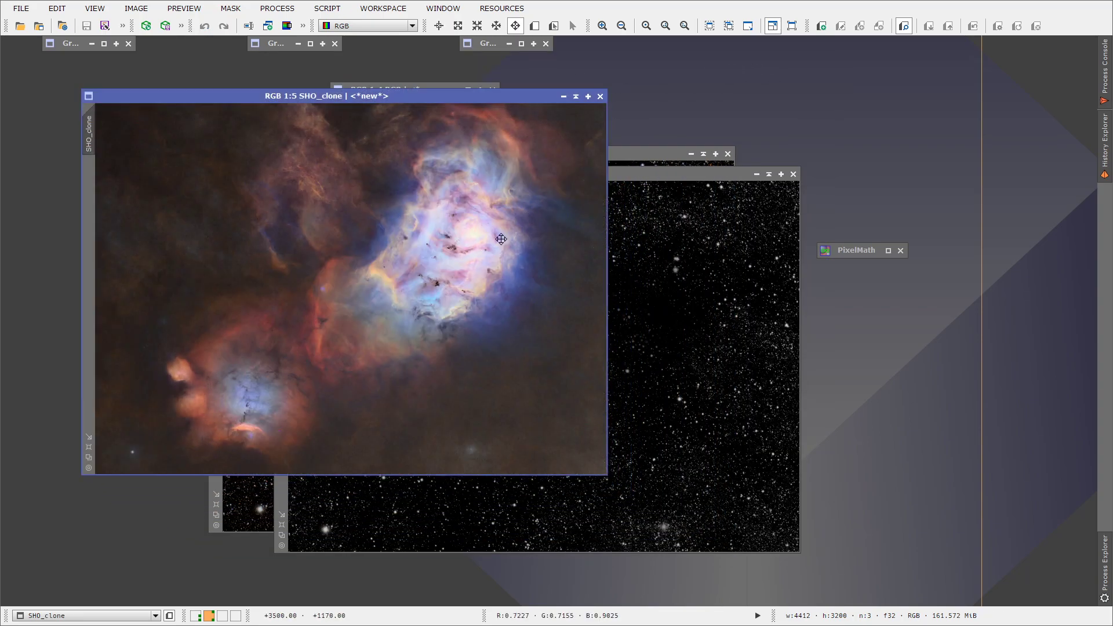
left_click_drag(387, 96, 341, 60)
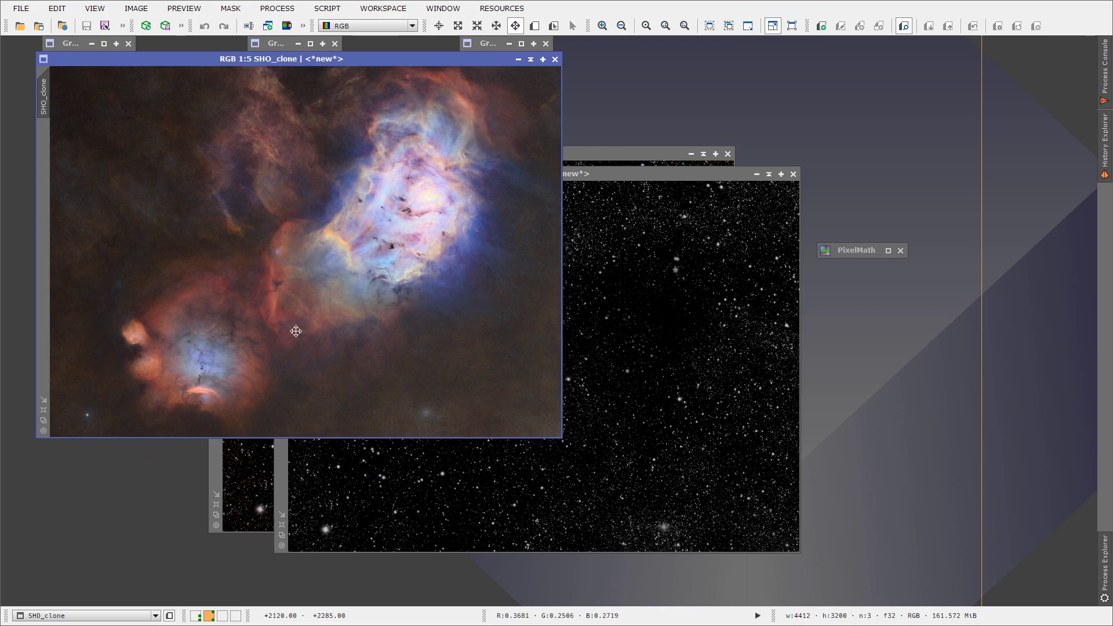
left_click_drag(619, 173, 395, 170)
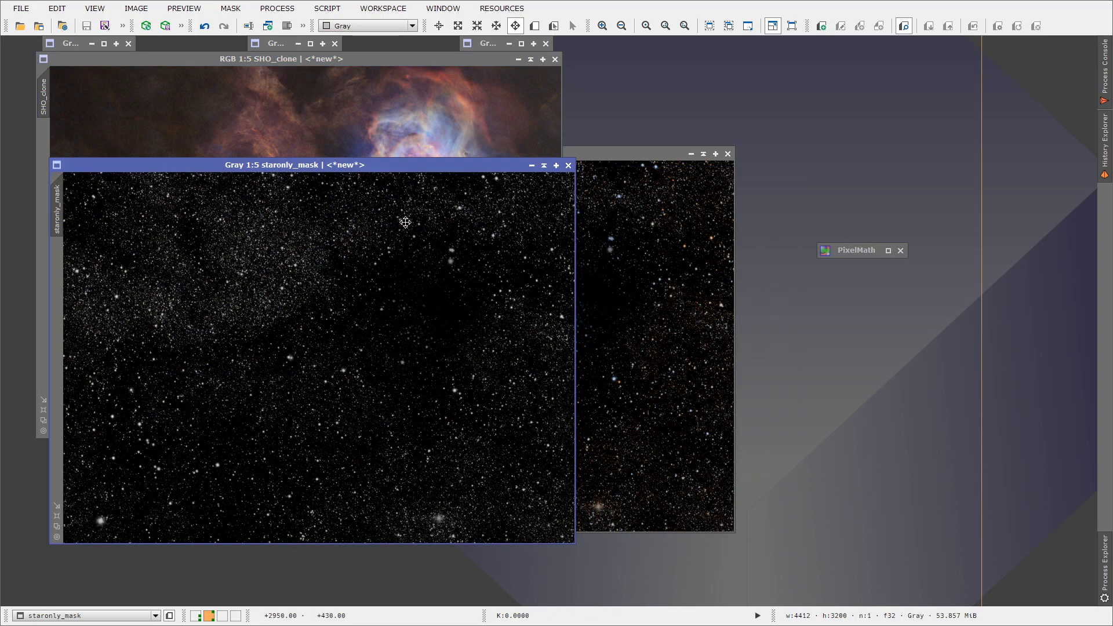
left_click_drag(635, 155, 684, 186)
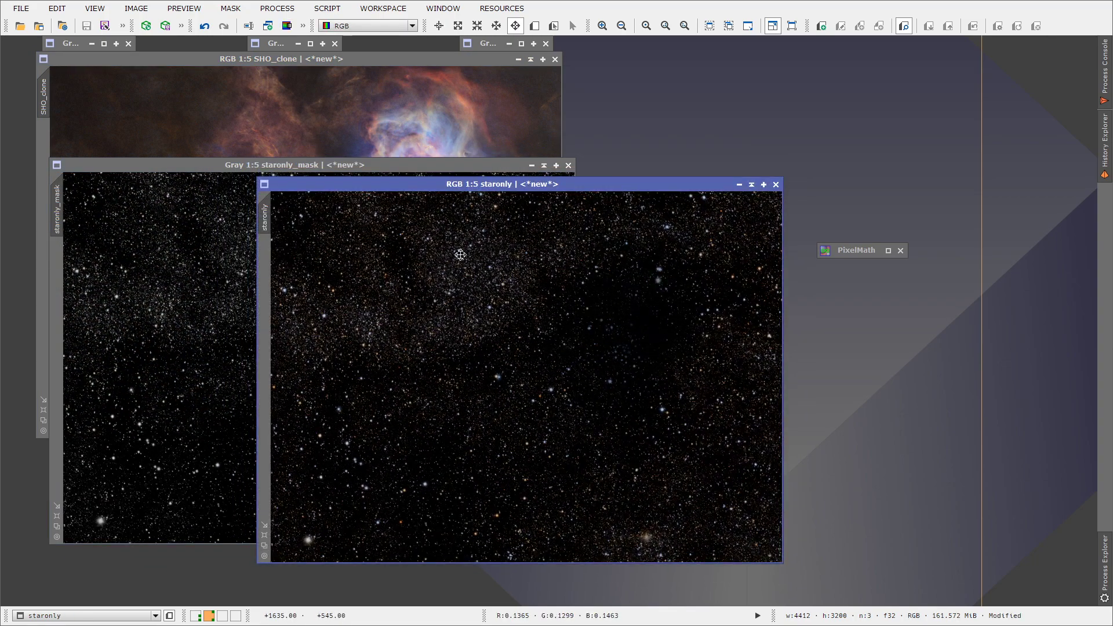
left_click_drag(346, 168, 415, 121)
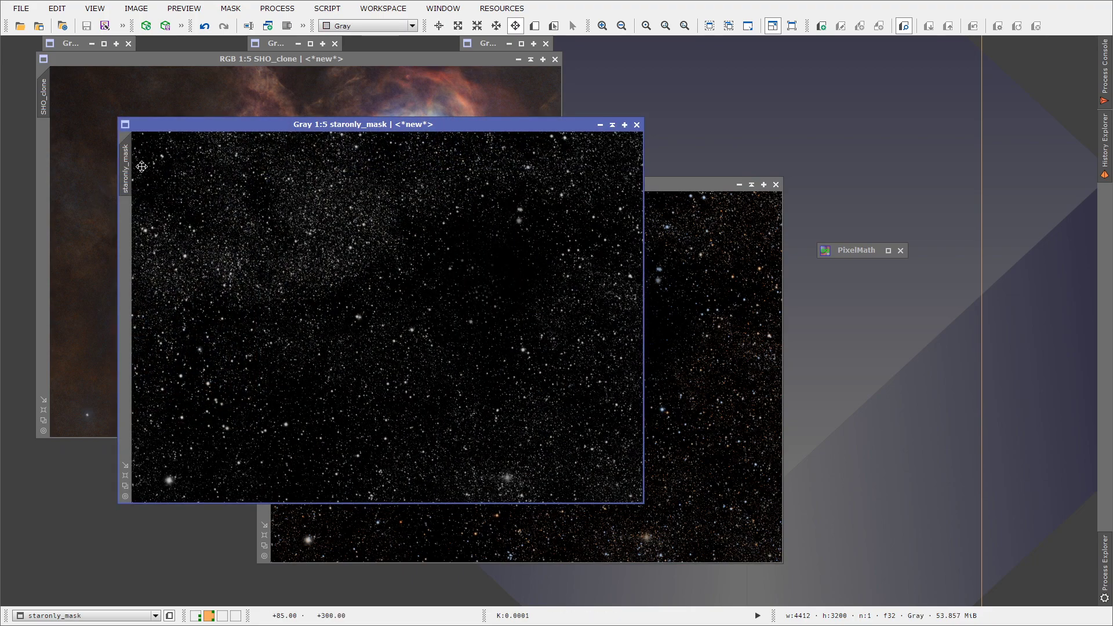
Step: Apply staronly_mask as the mask of SHO_clone and hide the red mask overlay
left_click_drag(129, 169, 52, 161)
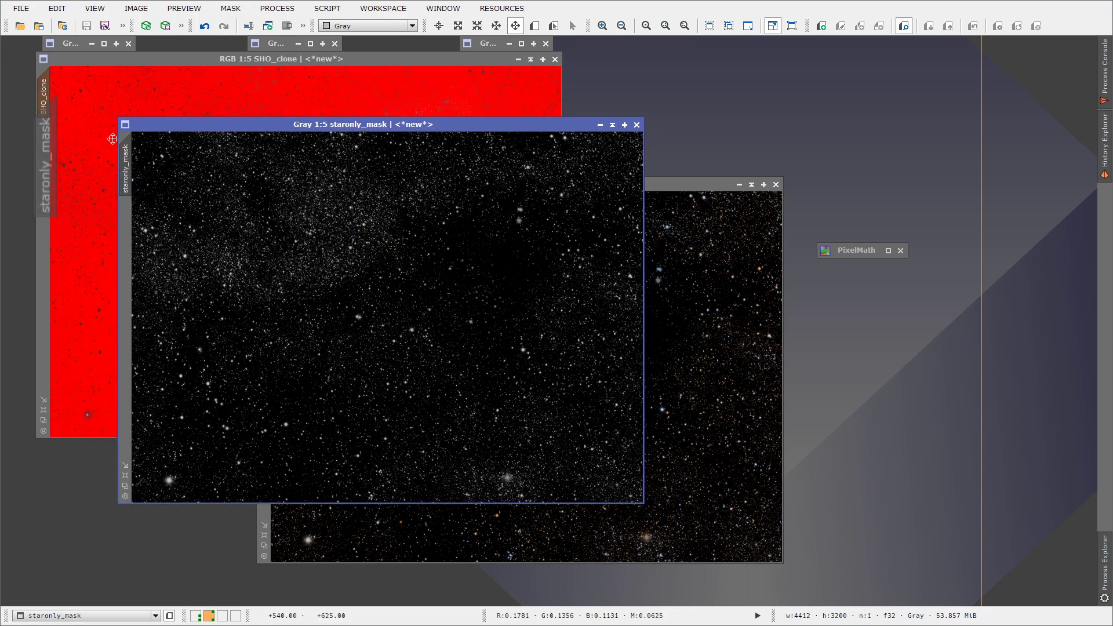
left_click(201, 61)
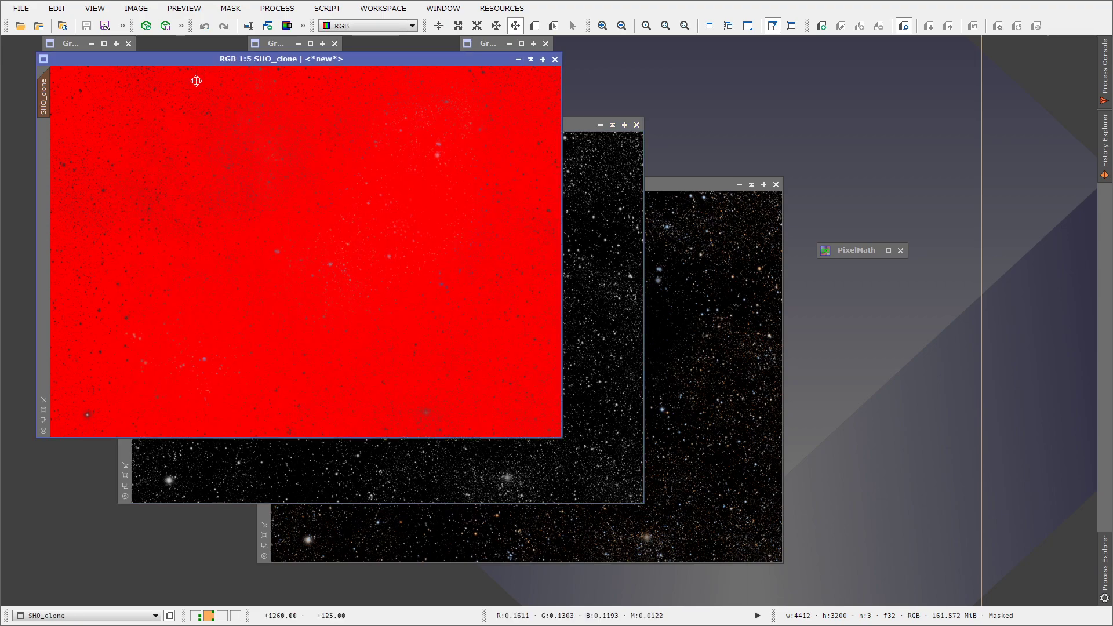
key("ctrl+k")
Step: Set the PixelMath RGB/K expression to $T+staronly and the destination to replace the target image
left_click(283, 13)
mouse_move(400, 26)
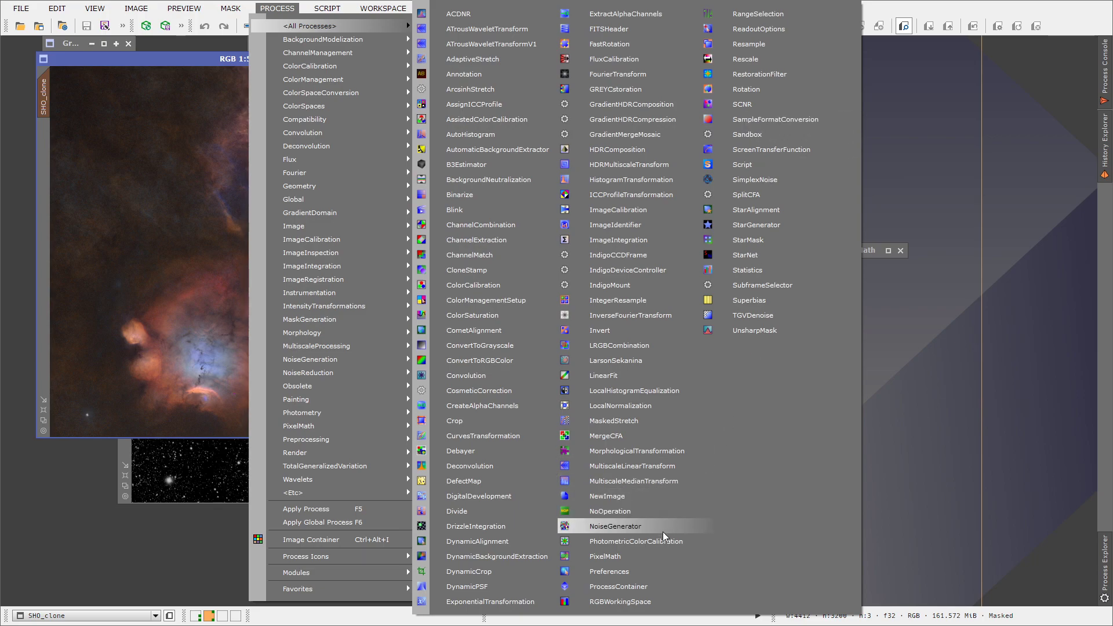
left_click(635, 556)
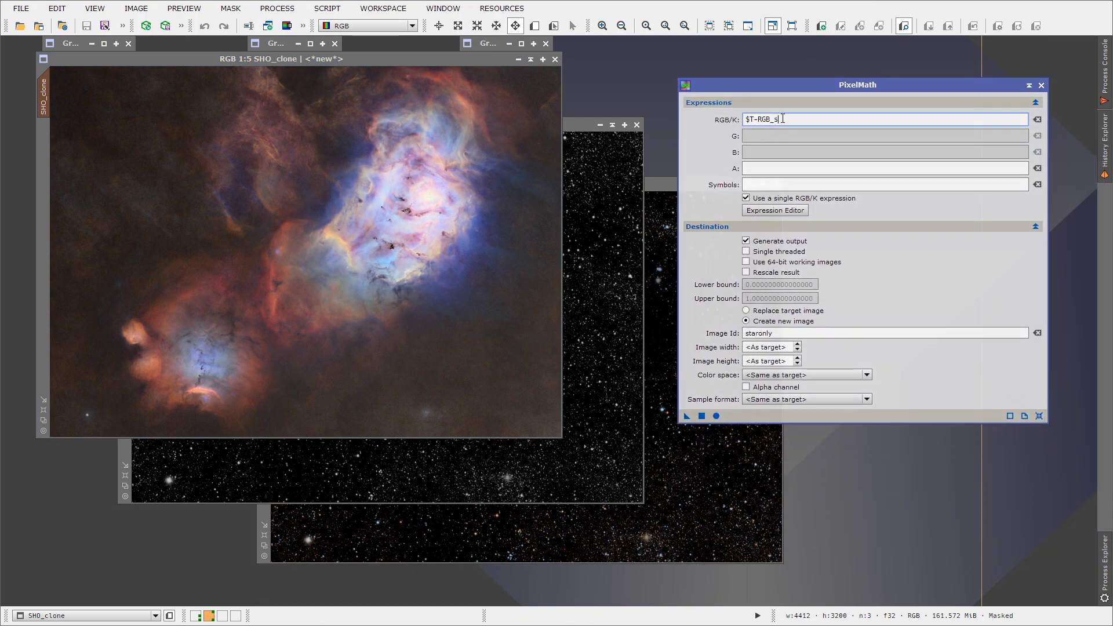
type("+star_only")
left_click(702, 416)
left_click(778, 125)
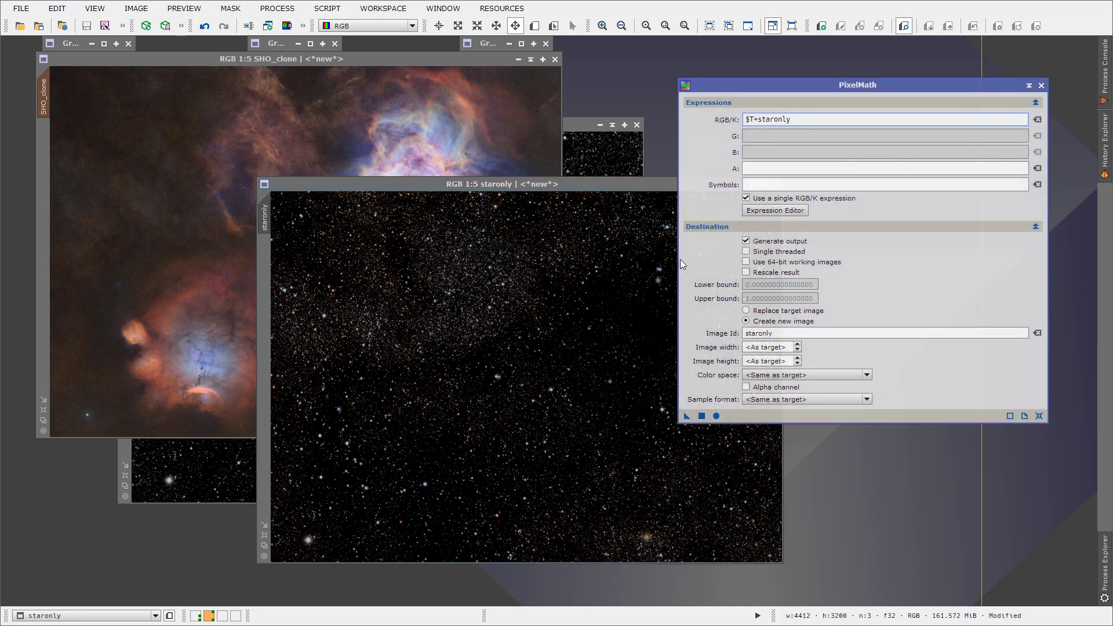
left_click(747, 311)
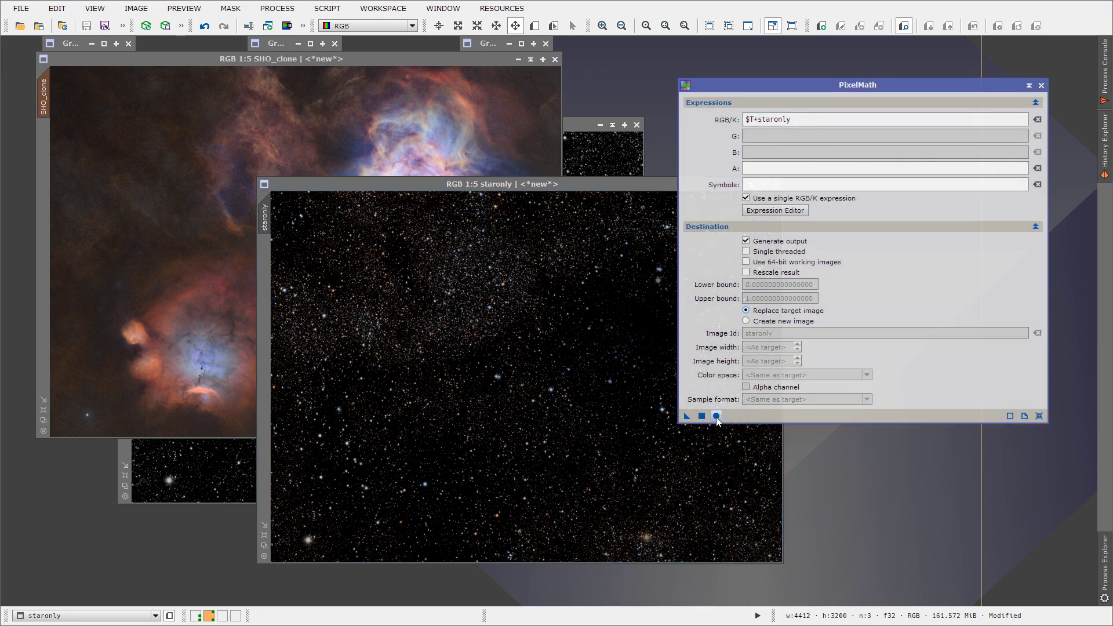
Step: Apply the PixelMath expression to SHO_clone, shift its window slightly, and close PixelMath
left_click_drag(436, 348, 200, 183)
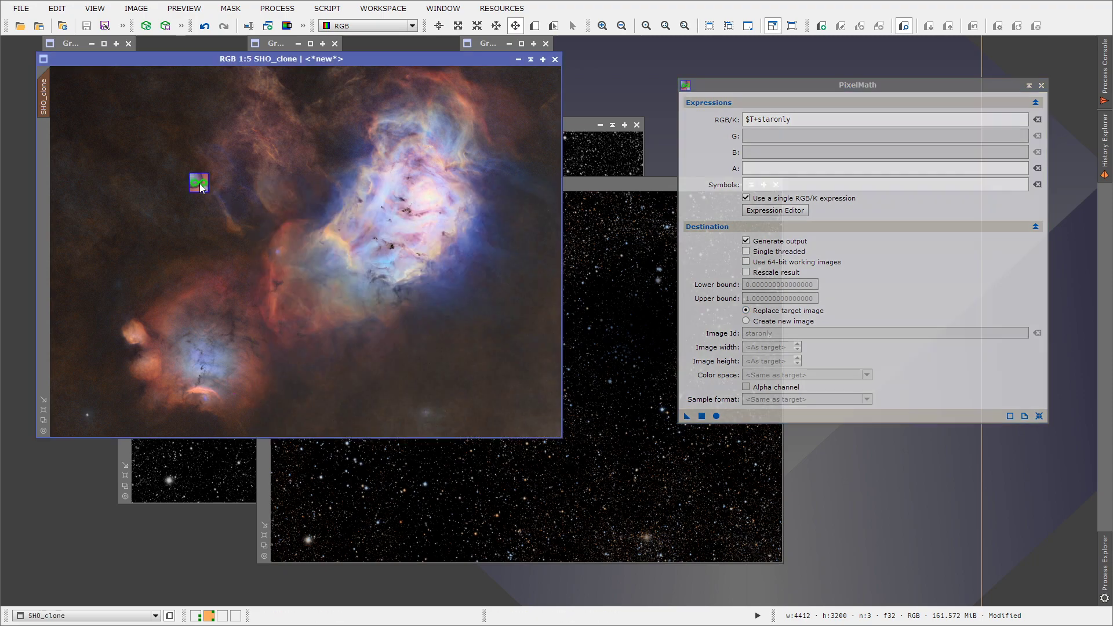
left_click_drag(284, 58, 308, 74)
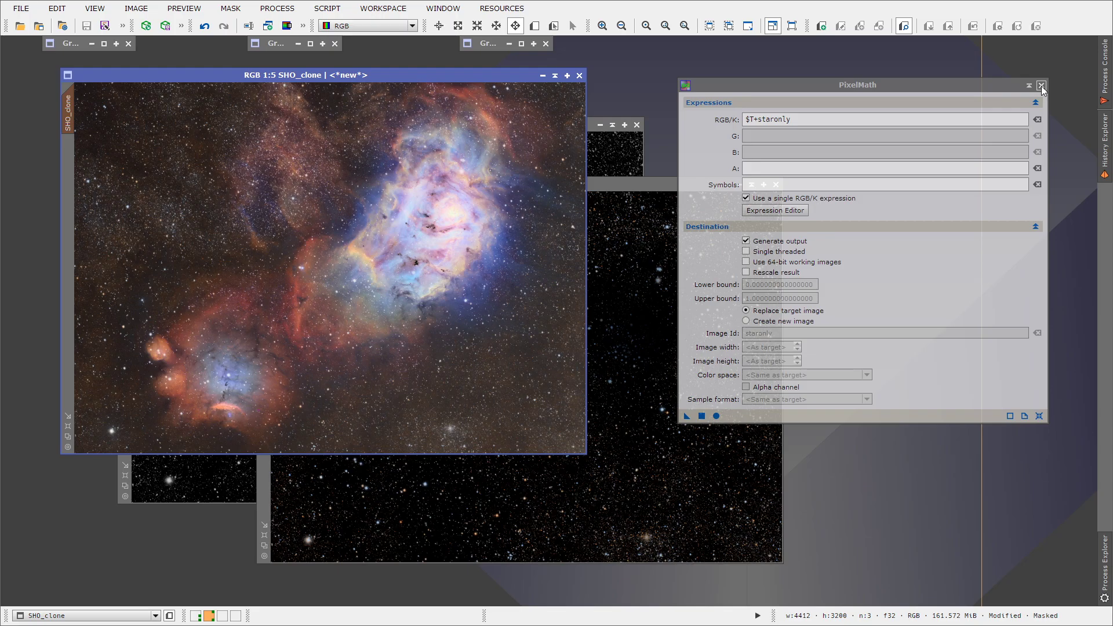
left_click(1042, 85)
Step: Examine the added stars across SHO_clone in an enlarged window at 1:1 and 1:2 zoom
key("ctrl+plus")
left_click_drag(587, 75, 671, 81)
scroll(455, 263, "up", 1)
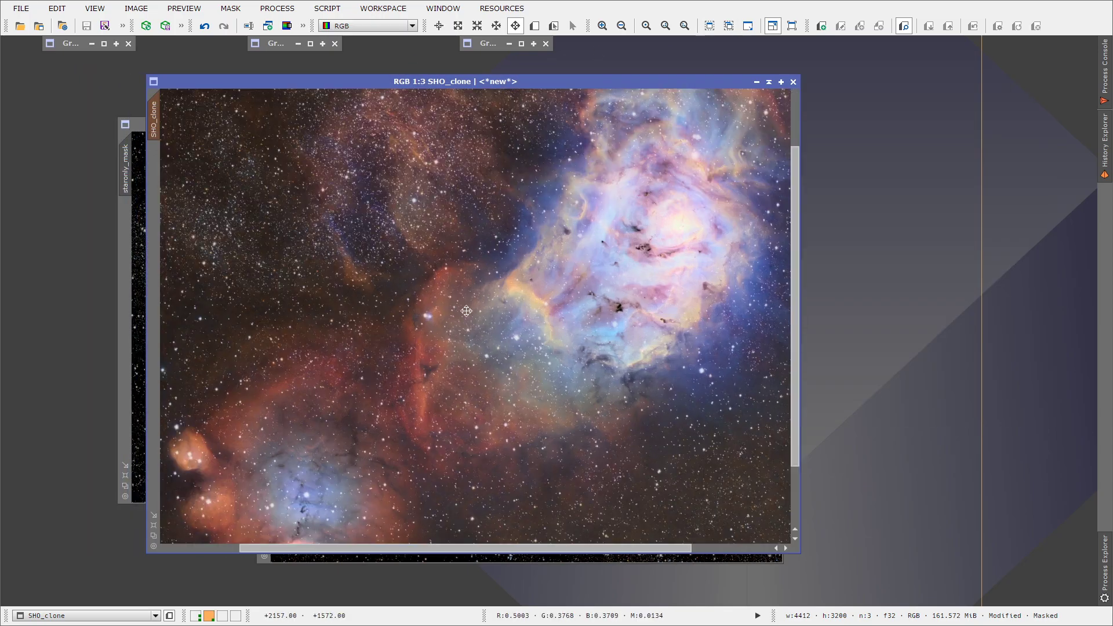
scroll(485, 289, "up", 1)
scroll(501, 284, "up", 1)
scroll(471, 204, "up", 1)
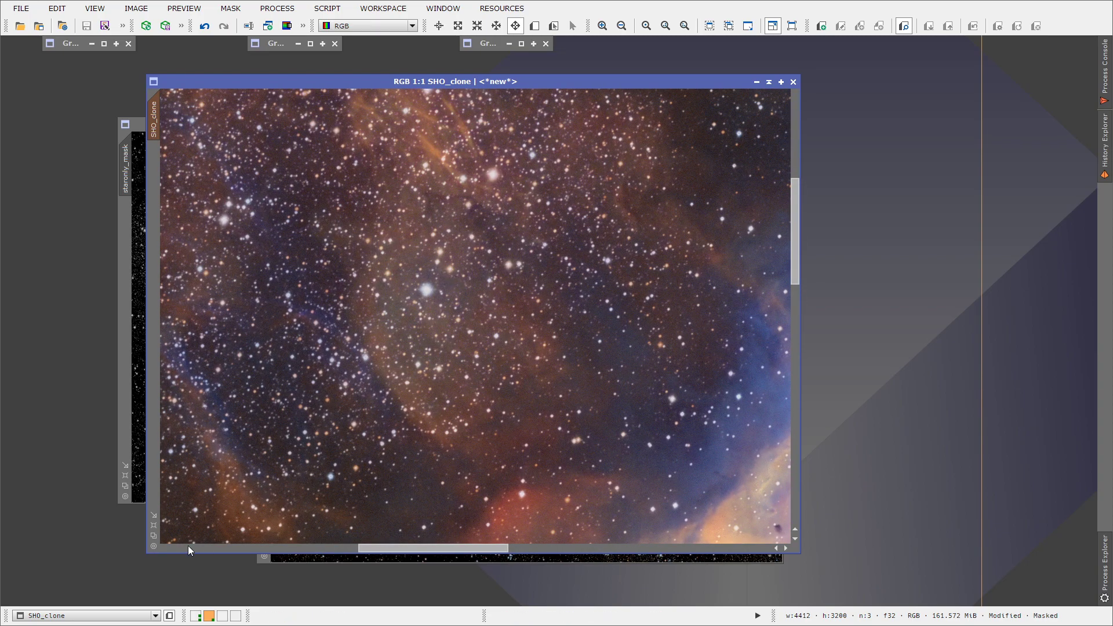
left_click_drag(145, 72, 32, 44)
left_click_drag(796, 555, 985, 586)
left_click_drag(78, 569, 467, 348)
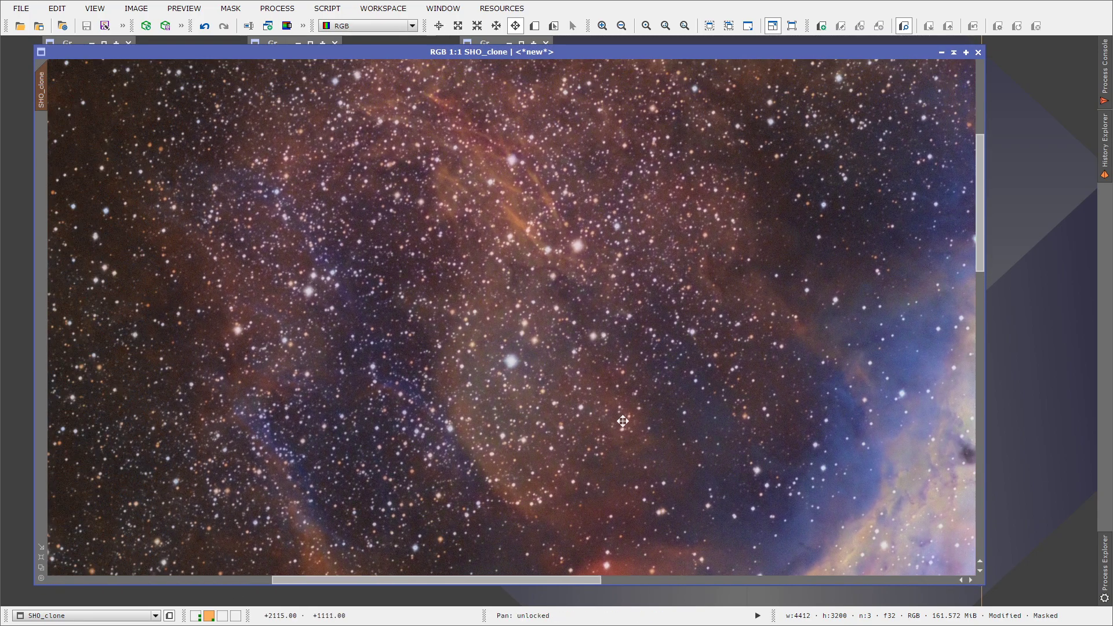
left_click_drag(410, 325, 243, 70)
left_click_drag(603, 275, 294, 275)
left_click_drag(374, 272, 379, 273)
scroll(654, 400, "down", 2)
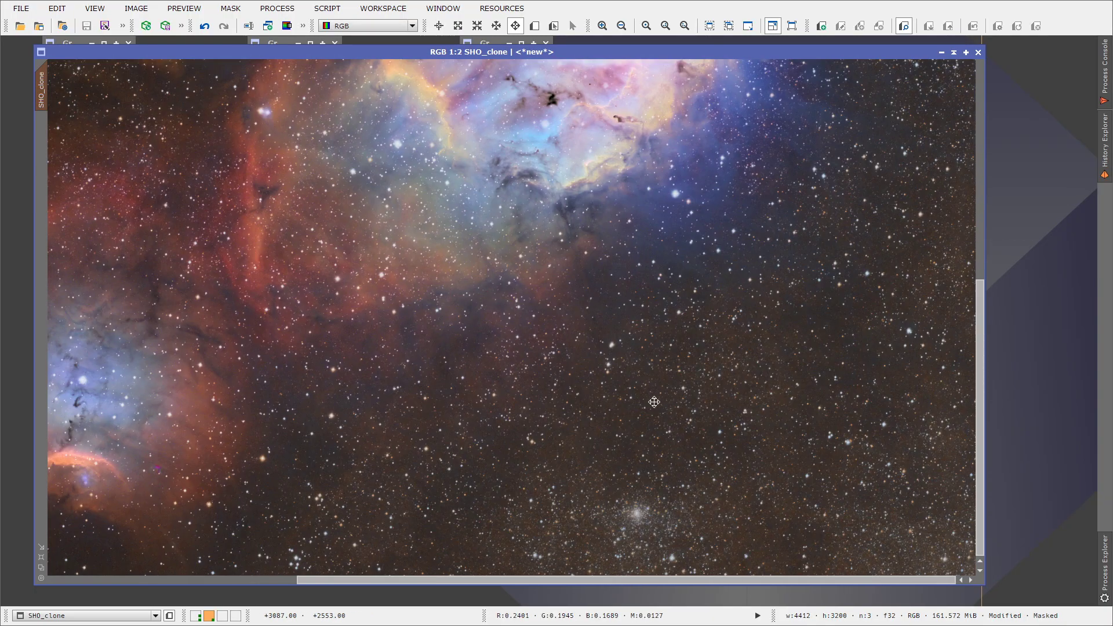
Step: Examine the stars around the nebula across SHO_clone at 1:2 zoom
scroll(452, 290, "up", 1)
left_click_drag(427, 341, 366, 382)
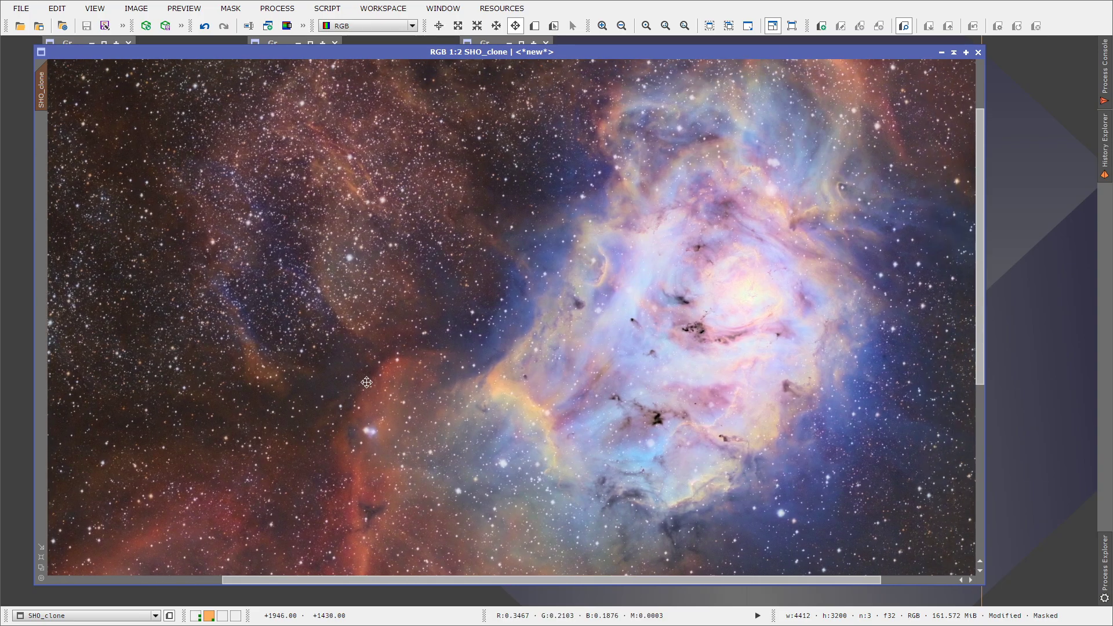
left_click_drag(304, 76, 347, 132)
left_click(277, 8)
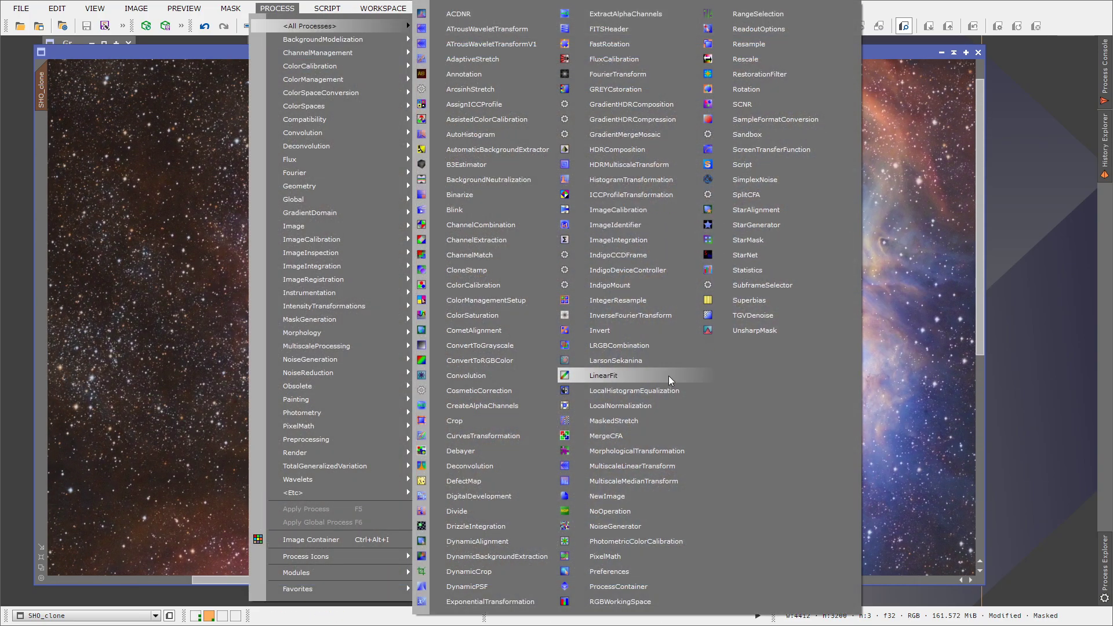
key("Escape")
key("Escape")
Step: Define a preview of about 1788 × 1394 px on SHO_clone, spanning the dark star field and the bright nebula's edge, and open it
scroll(783, 406, "down", 1)
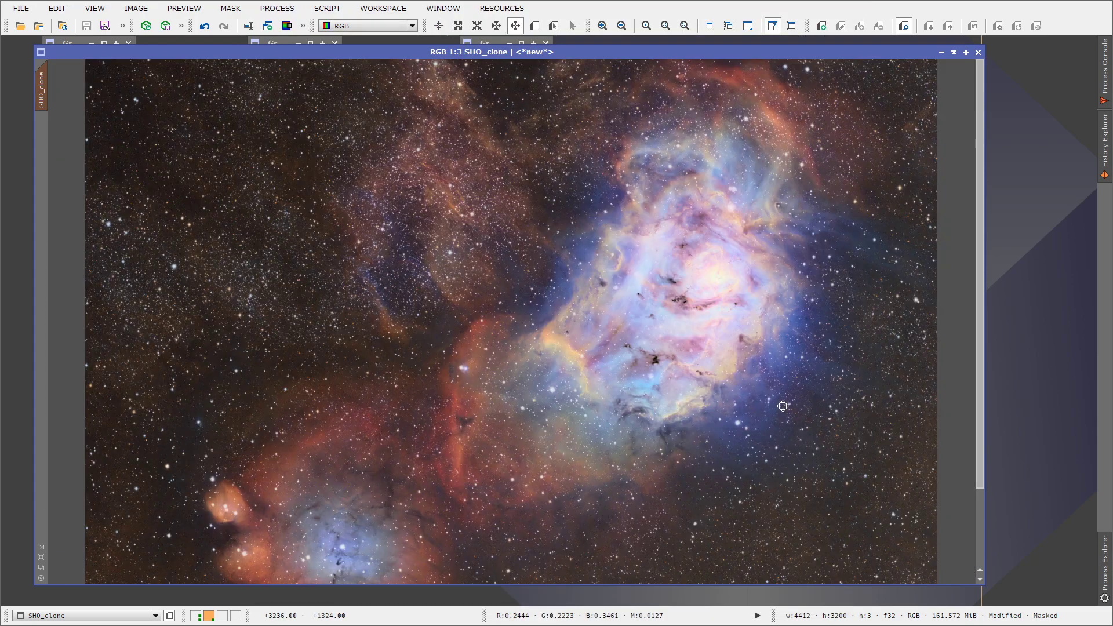
scroll(651, 290, "up", 1)
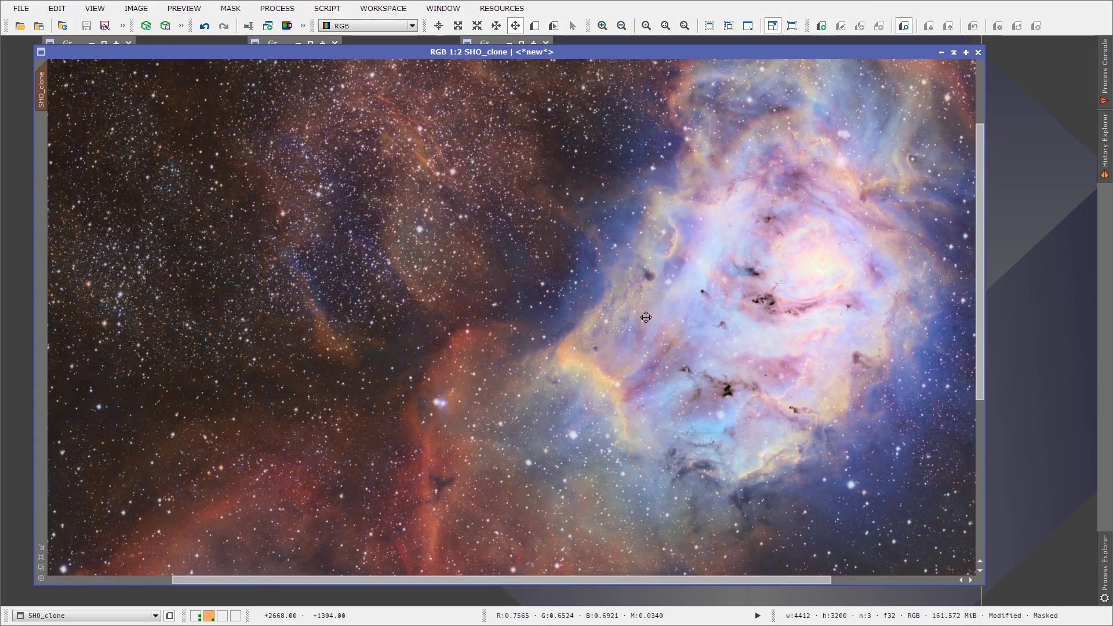
left_click_drag(769, 481, 770, 481)
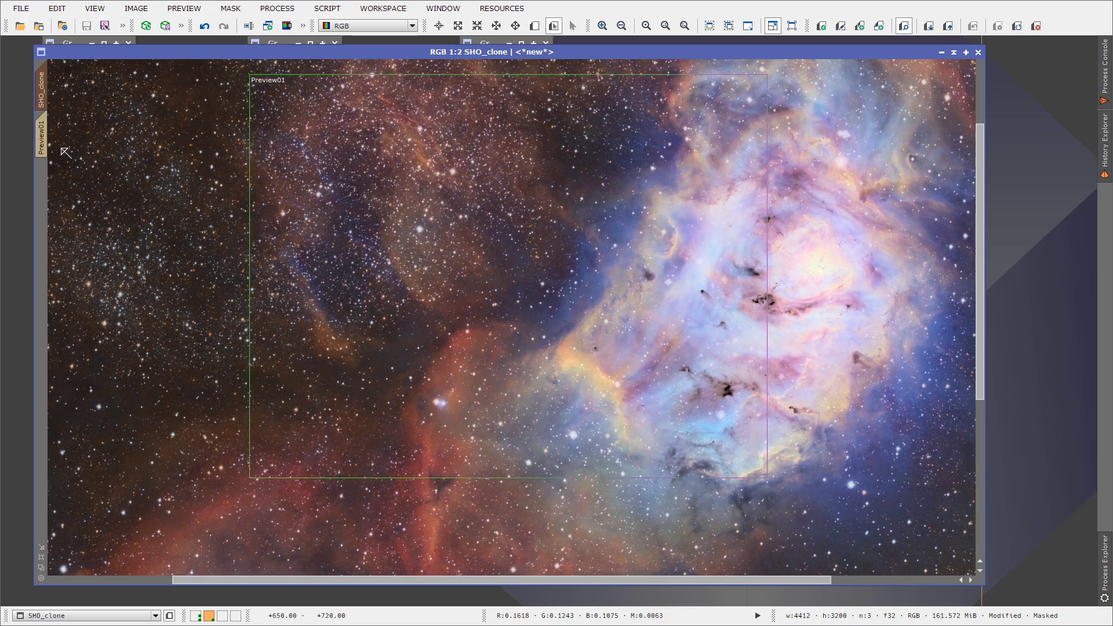
left_click(41, 138)
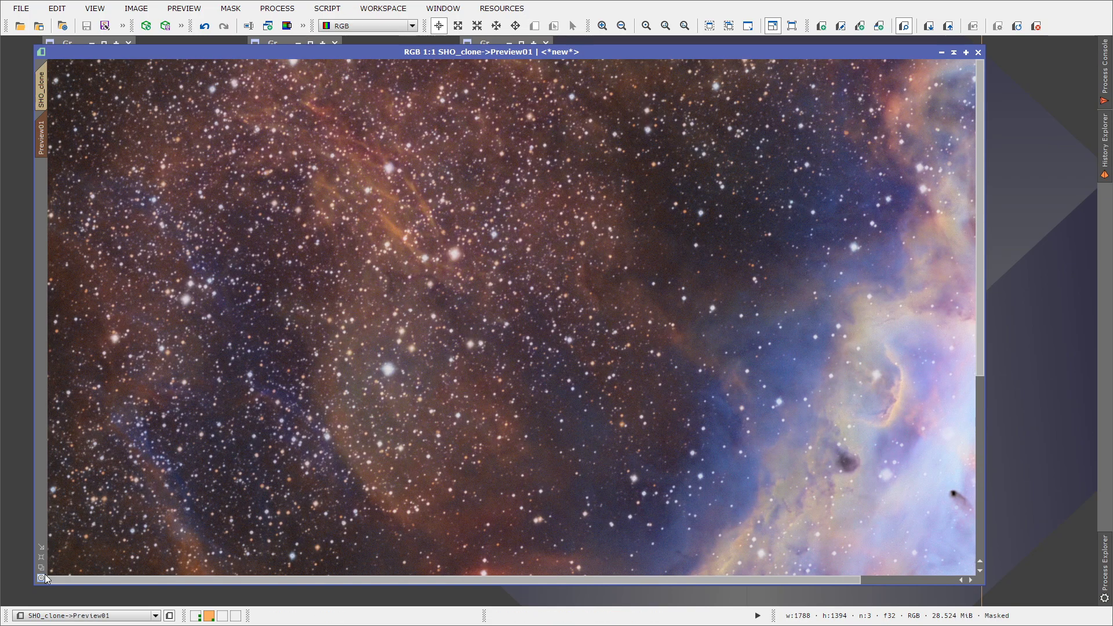
Step: Test MorphologicalTransformation on Preview01 with Erosion (Minimum), 1 iteration, amount 0.60 and structure size 3, and close the tool
left_click(277, 8)
mouse_move(286, 27)
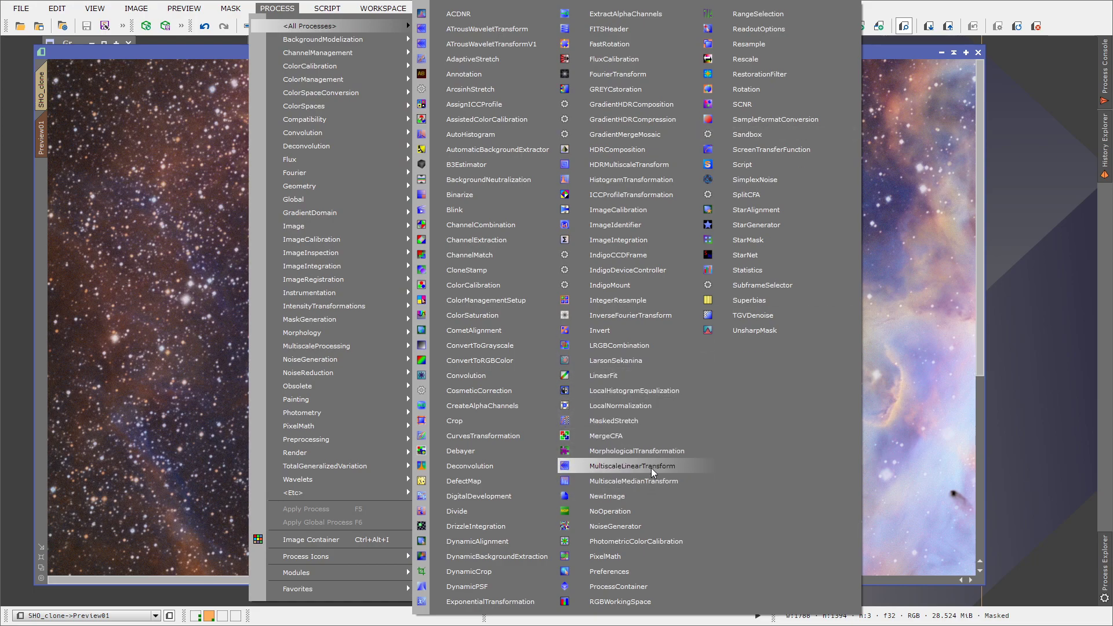
left_click(644, 451)
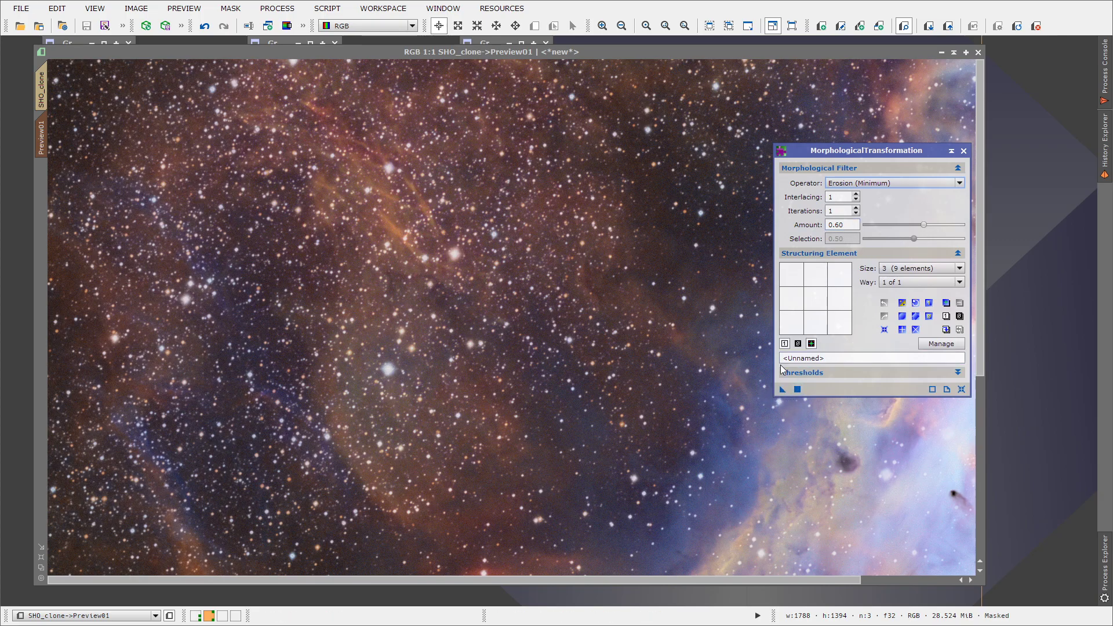
left_click_drag(869, 151, 842, 160)
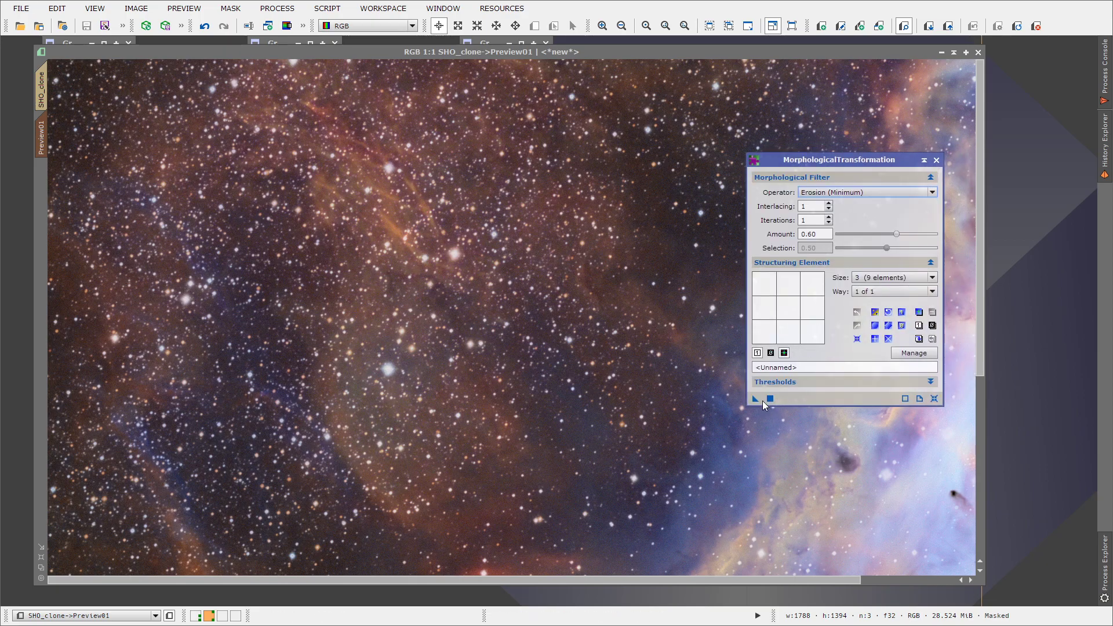
left_click_drag(757, 401, 409, 268)
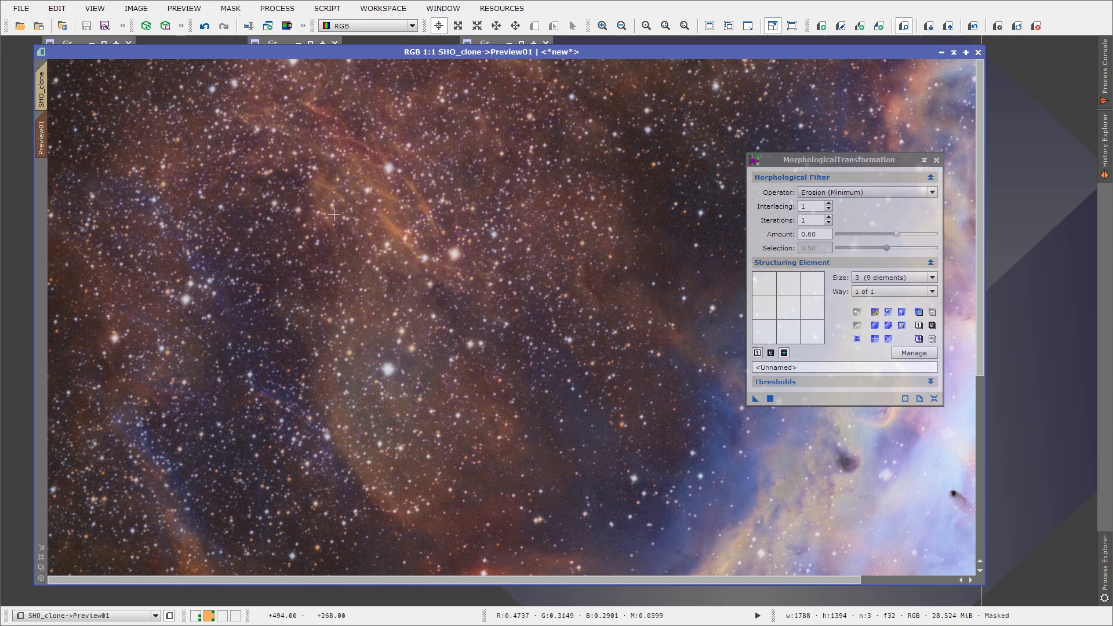
left_click(937, 161)
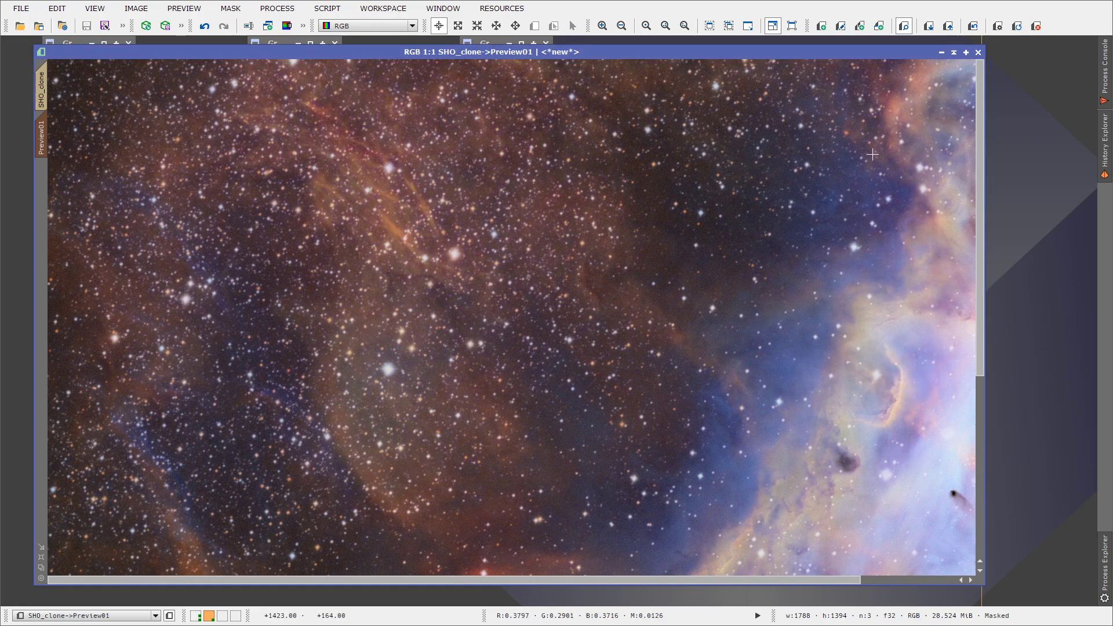
Step: Open CurvesTransformation with a straight default curve and shift the image window slightly
left_click(270, 10)
mouse_move(276, 26)
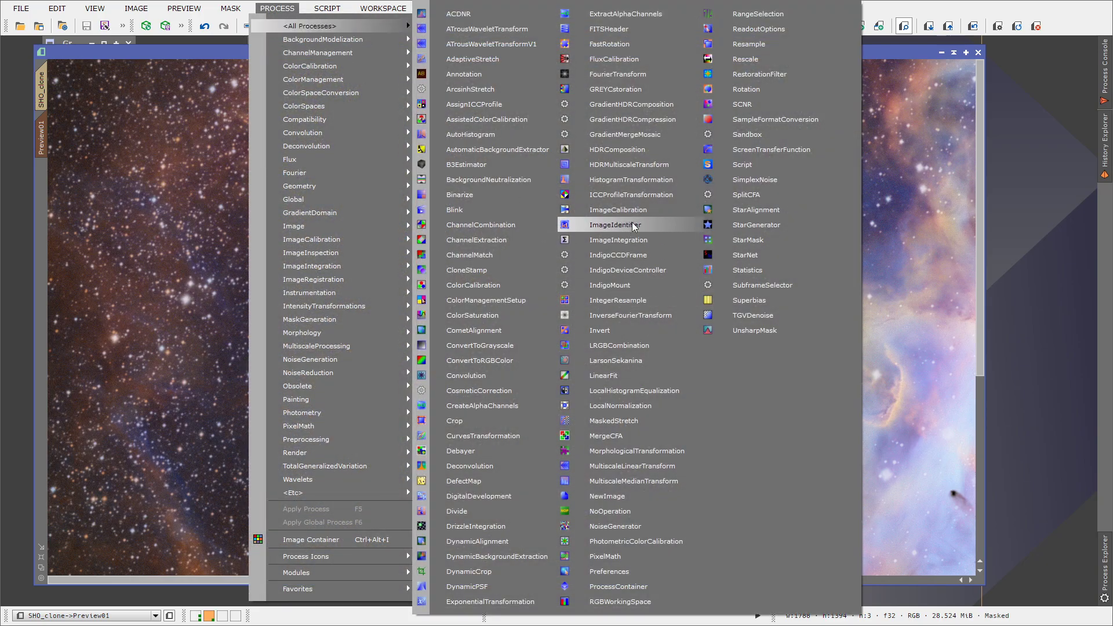
left_click(481, 436)
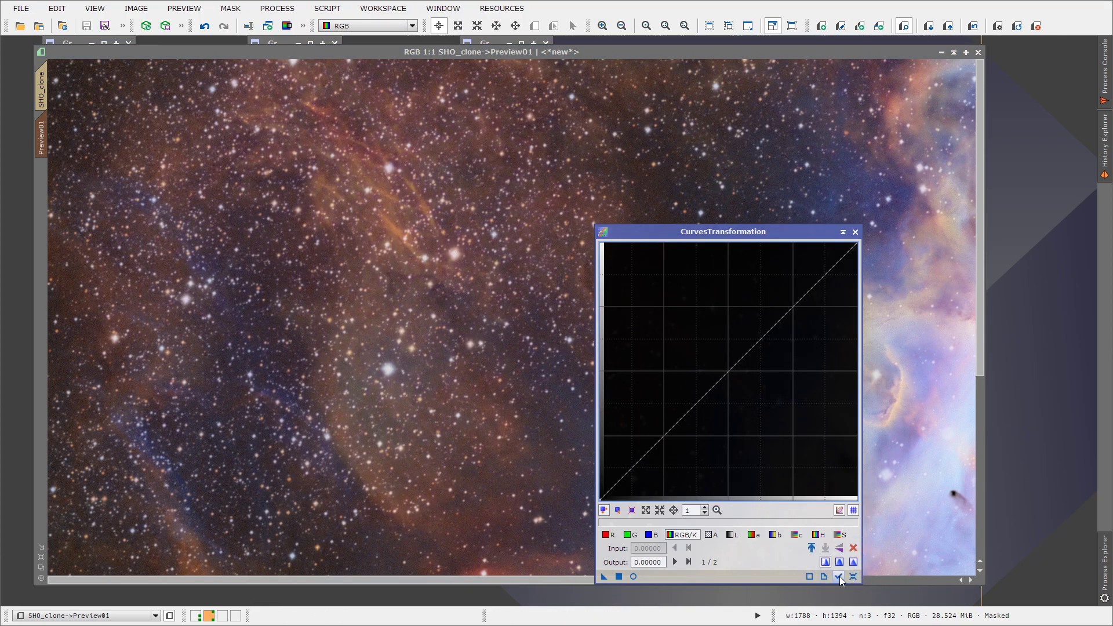
left_click_drag(156, 51, 152, 51)
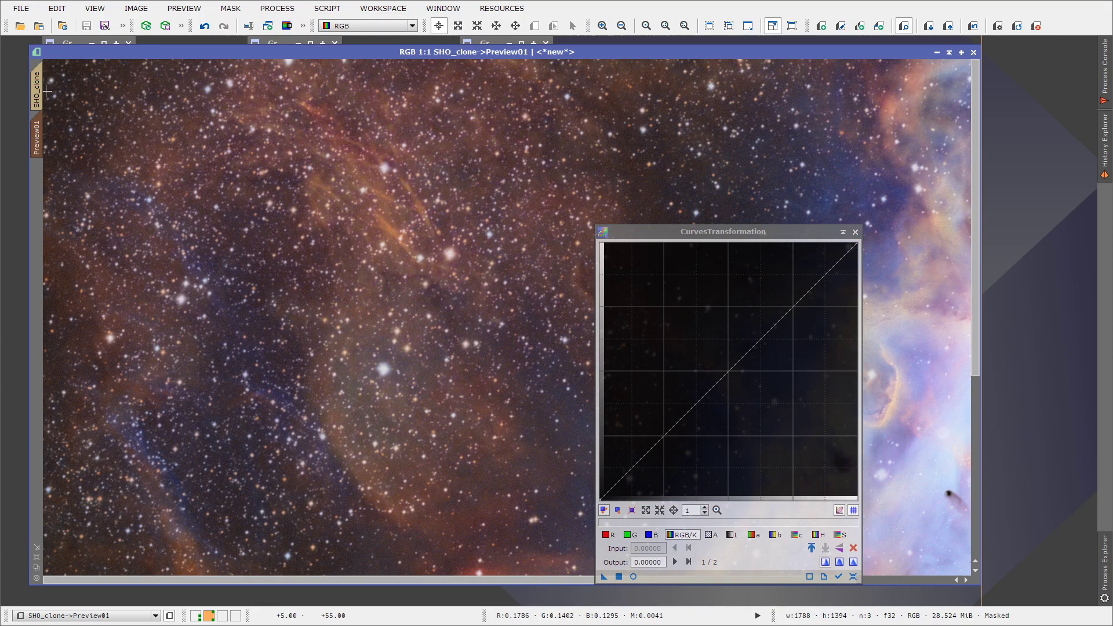
Step: Apply the MorphologicalTransformation erosion with amount 0.60 to the full SHO_clone image
left_click(37, 88)
left_click(288, 13)
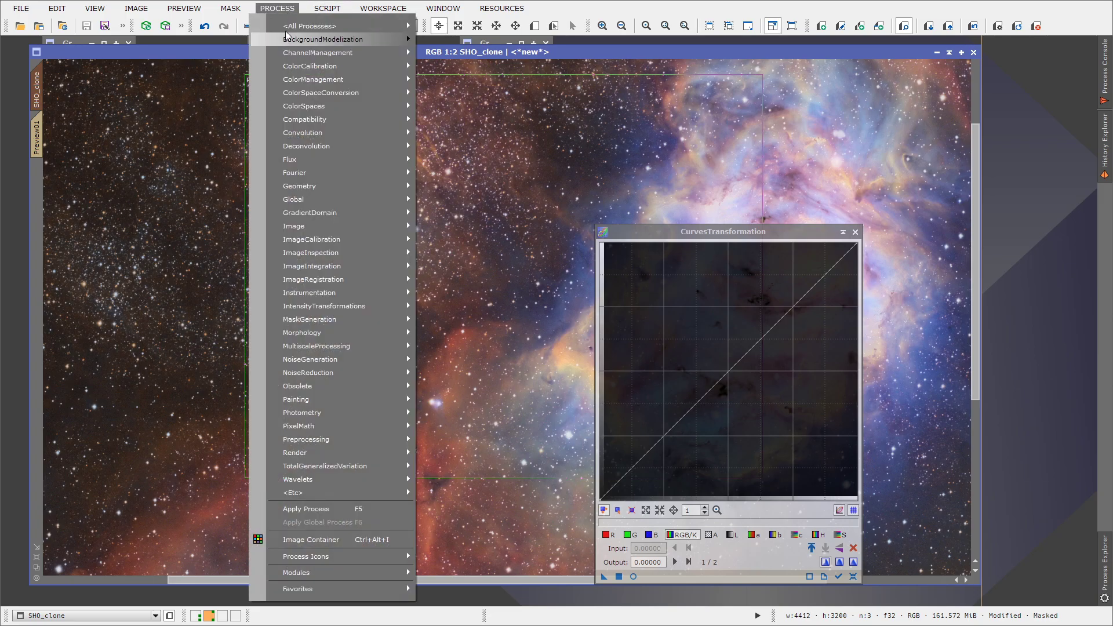
mouse_move(406, 25)
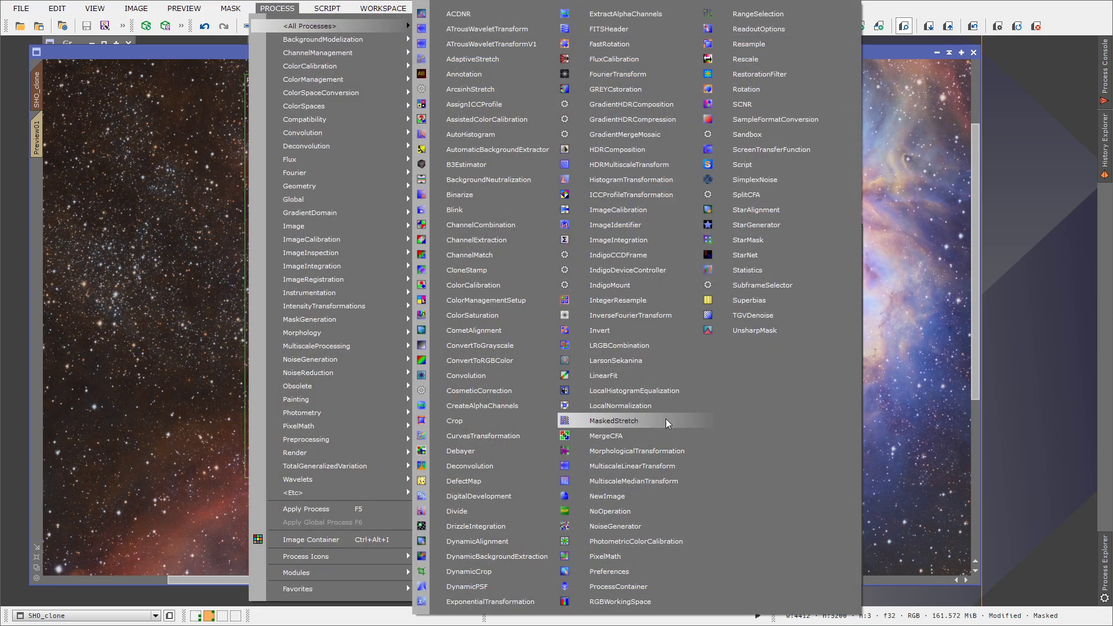
left_click(636, 451)
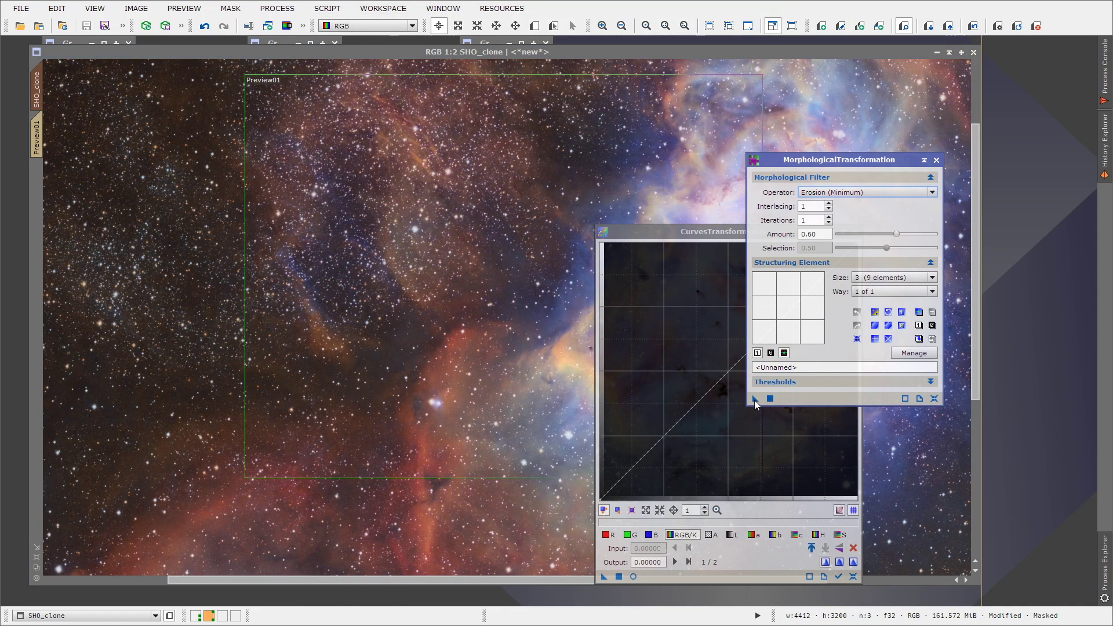
left_click_drag(624, 266, 296, 199)
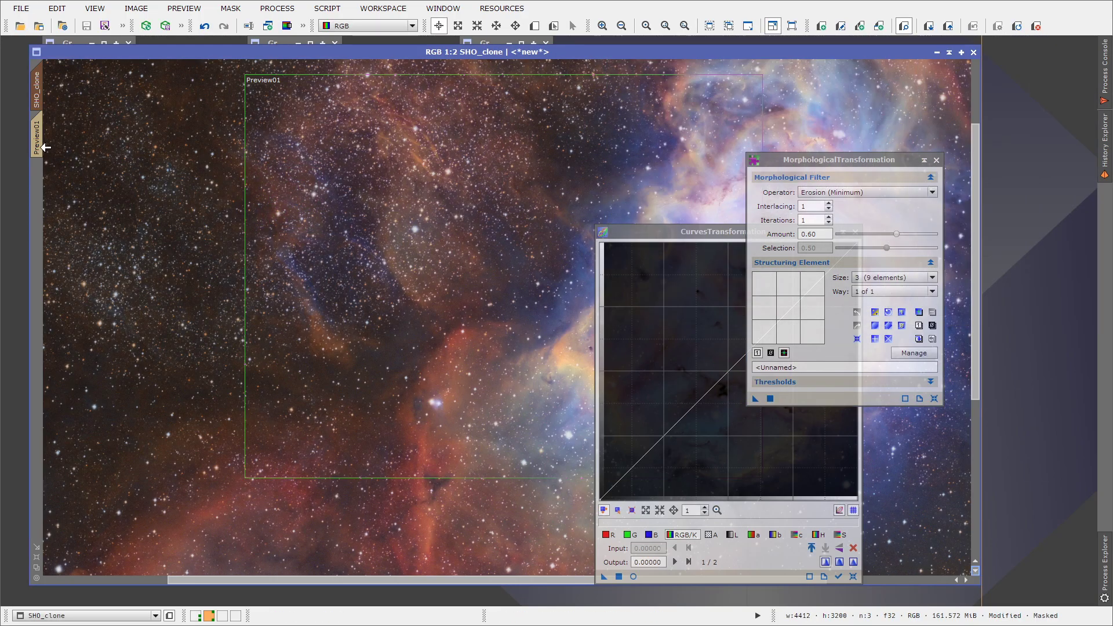
Step: Raise the saturation curve to output 0.53034 at input 0.32584, checking it on Preview01 in a real-time preview
left_click(36, 138)
left_click_drag(851, 154, 939, 140)
left_click_drag(722, 231, 692, 155)
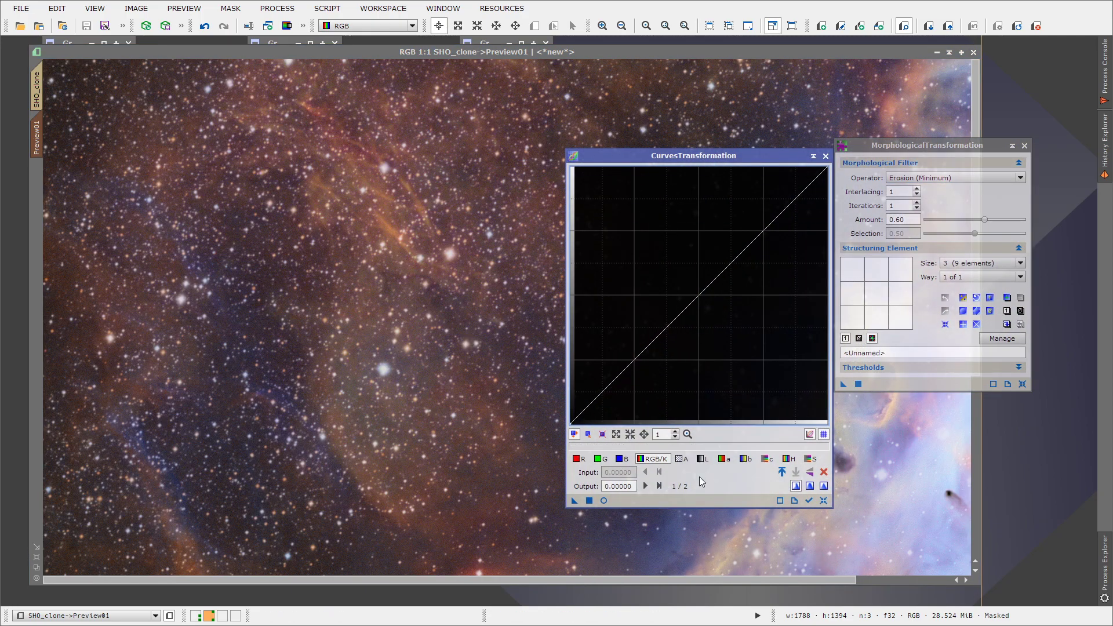
left_click(604, 500)
left_click_drag(717, 157, 843, 132)
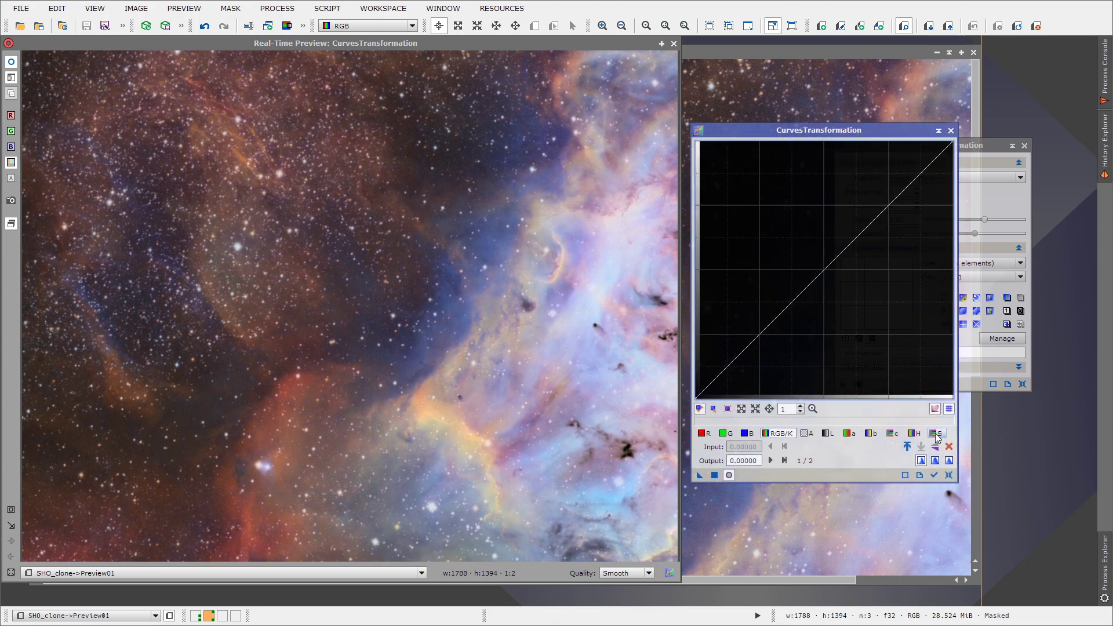
left_click_drag(778, 316, 780, 262)
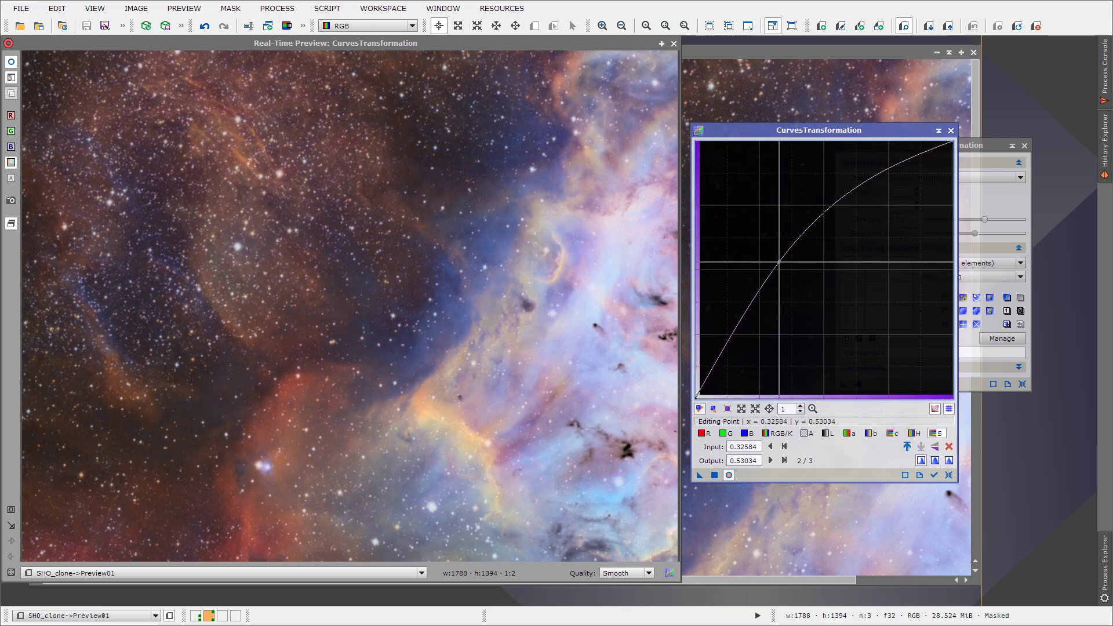
left_click(715, 474)
Step: Apply the saturation curve to the full SHO_clone image and close CurvesTransformation and MorphologicalTransformation
left_click(37, 89)
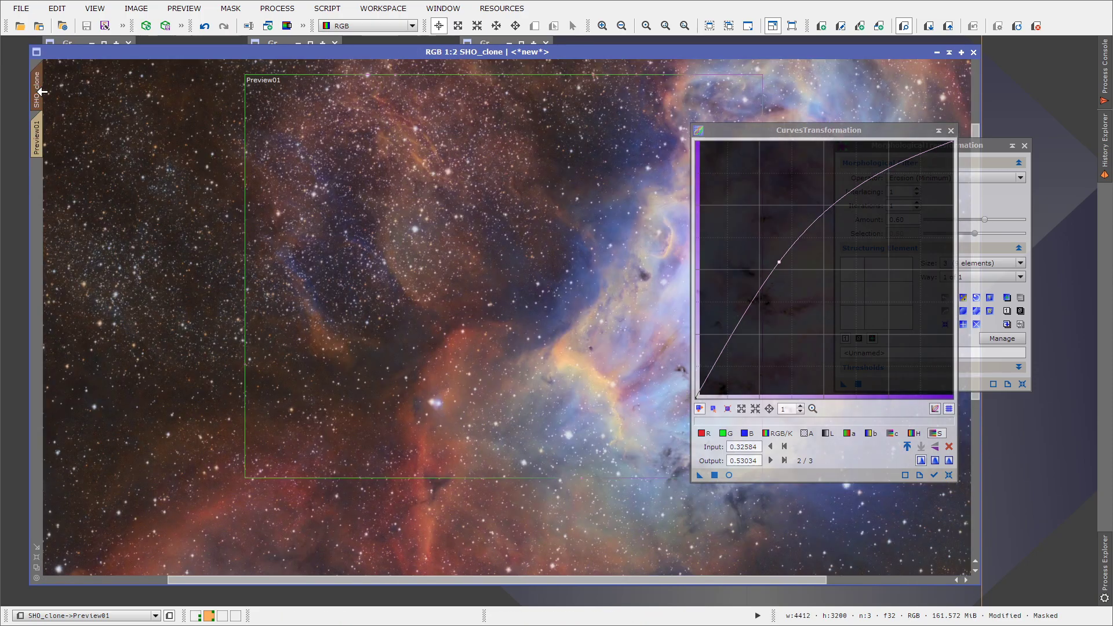
left_click_drag(700, 474, 429, 325)
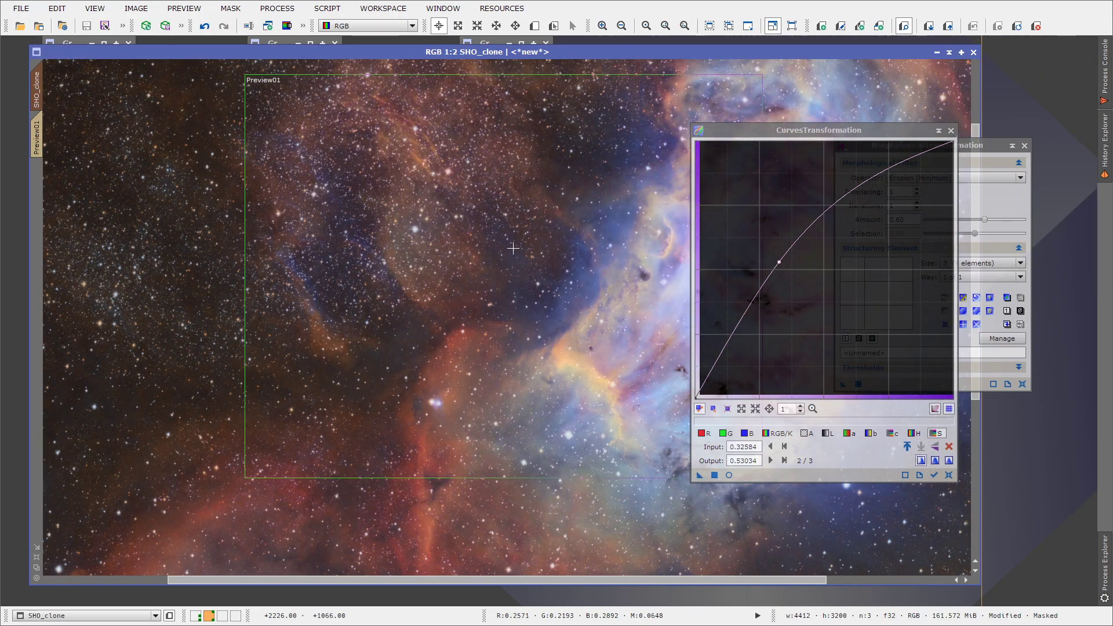
left_click(952, 131)
left_click_drag(985, 145, 913, 152)
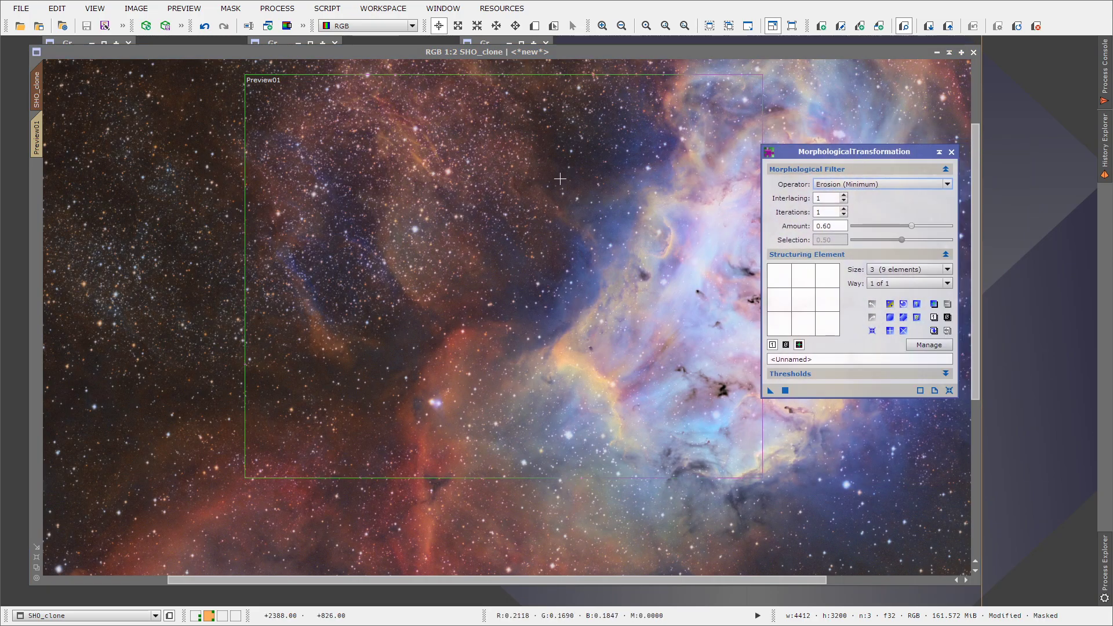
left_click(951, 152)
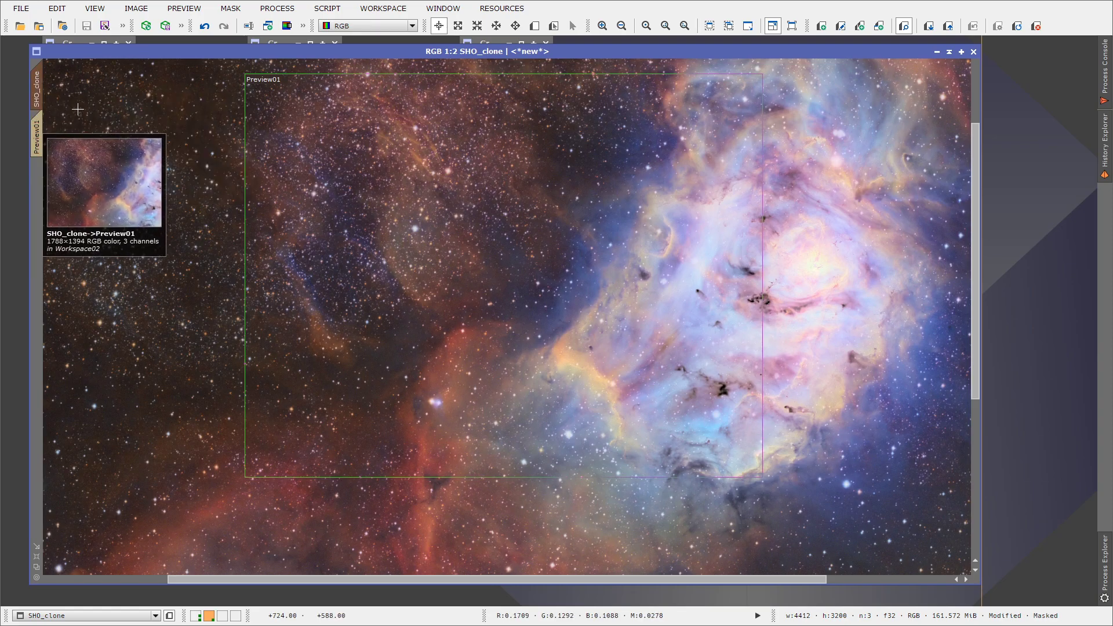
Step: Show Preview01, open UnsharpMask and reset it to its default StdDev 2.00 and Amount 0.80
left_click(37, 132)
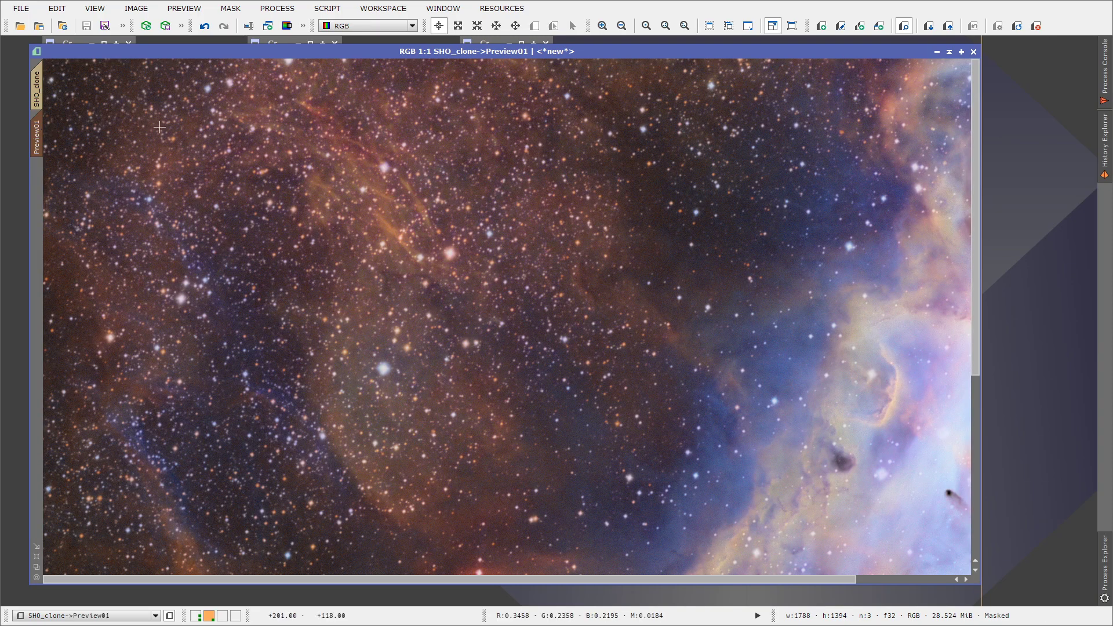
left_click(288, 13)
mouse_move(403, 25)
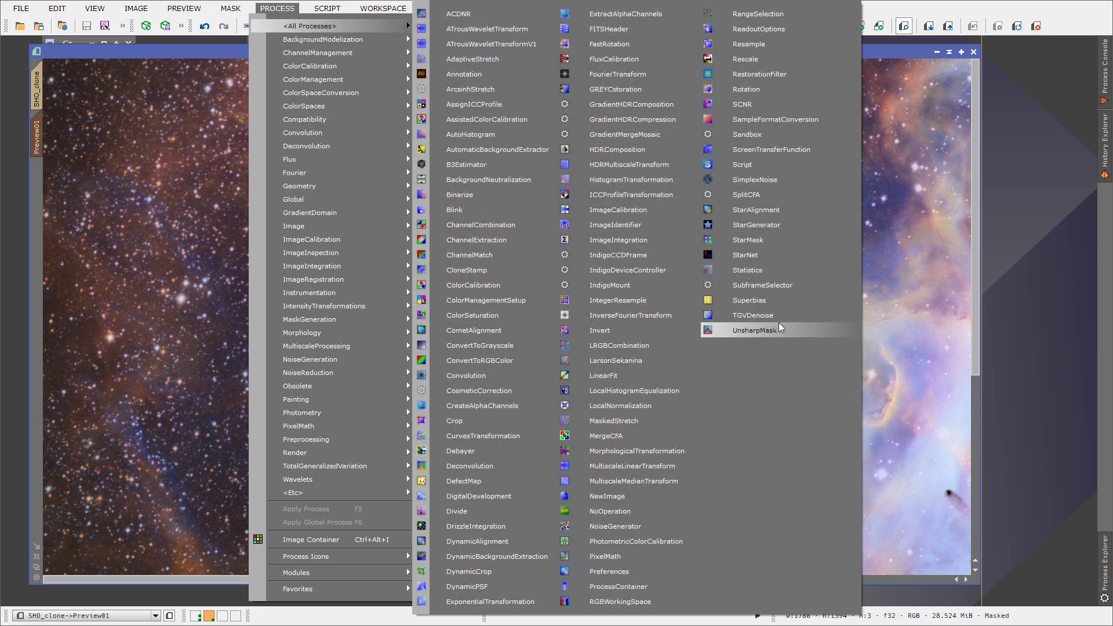
left_click(753, 330)
left_click_drag(886, 161, 864, 163)
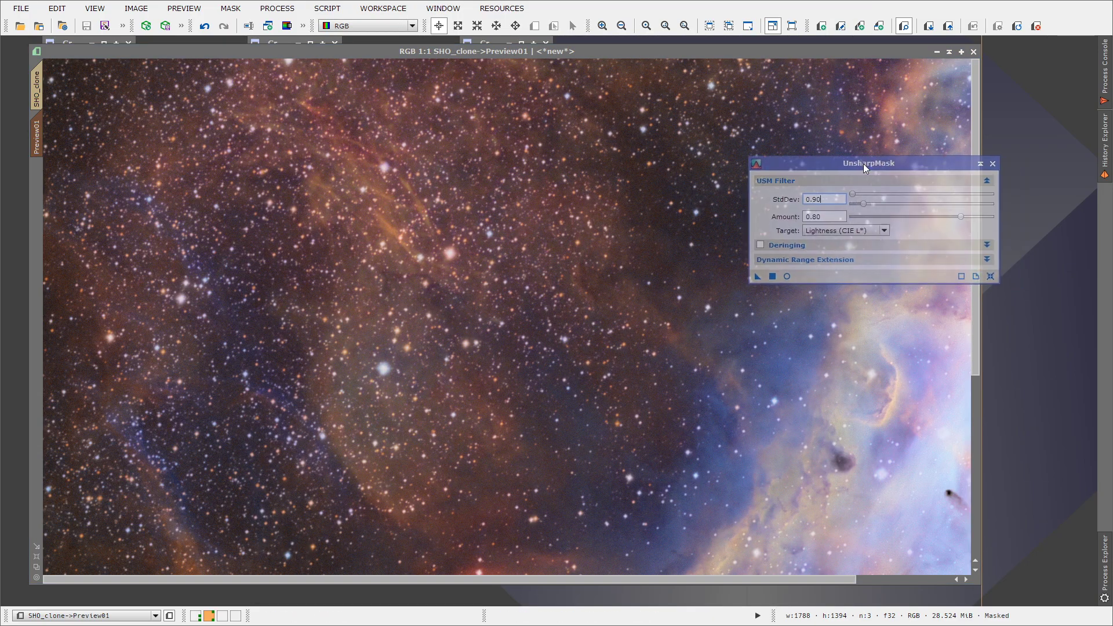
left_click(991, 276)
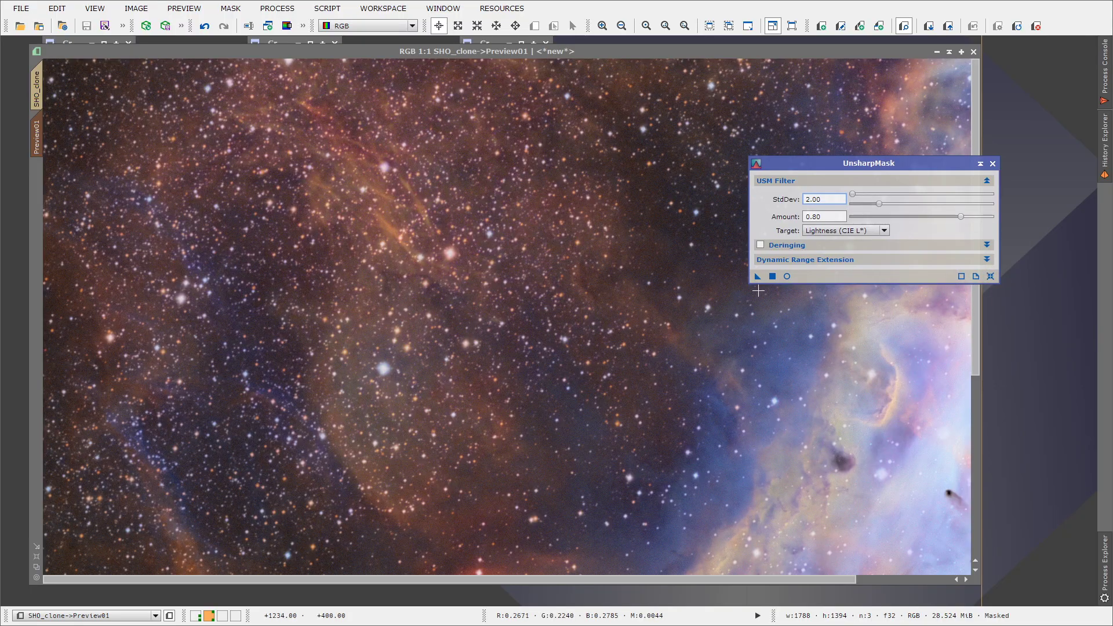
Step: Start a real-time preview of UnsharpMask on Preview01 and set StdDev to 0.90
left_click(788, 277)
left_click_drag(457, 49, 539, 65)
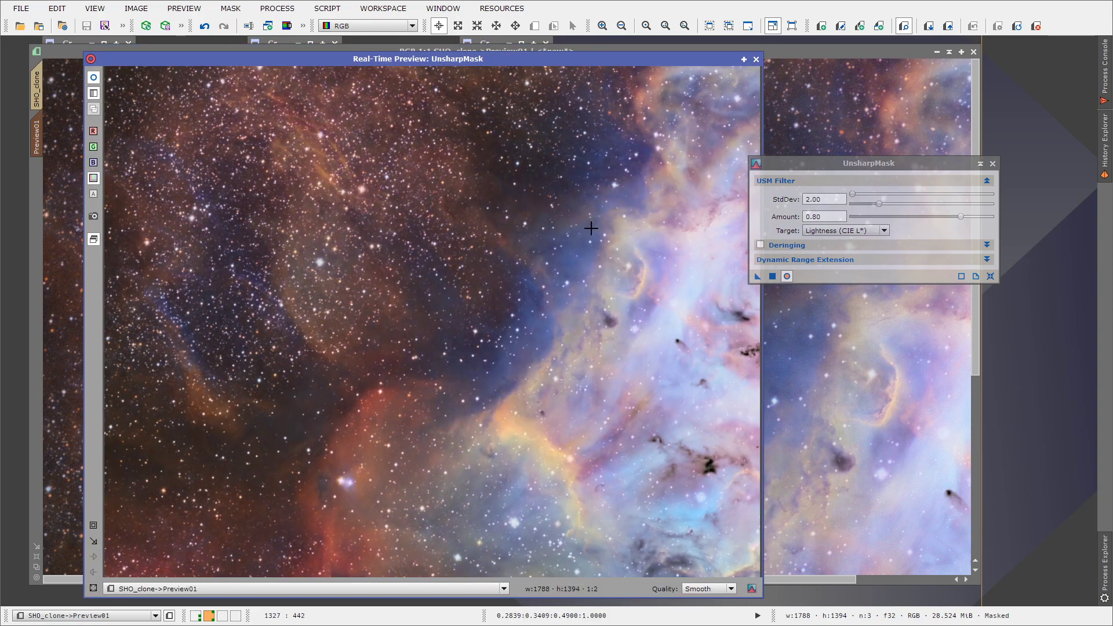
left_click_drag(835, 164, 858, 167)
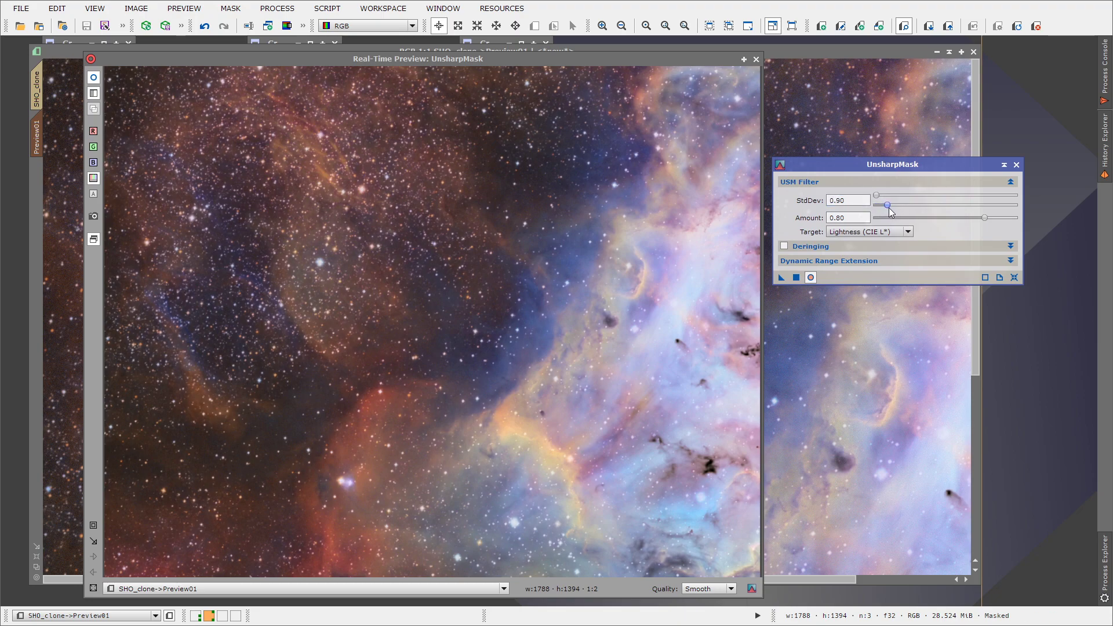
left_click_drag(889, 208, 880, 210)
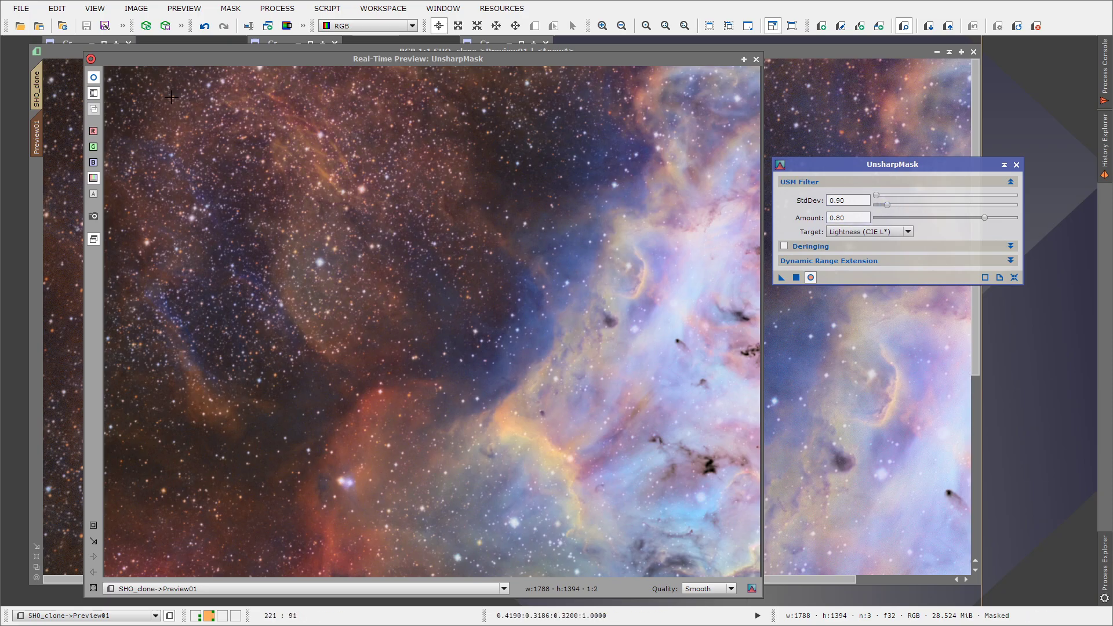
Step: Compare Preview01 with and without the sharpening, close the real-time preview and return to the full SHO_clone image
left_click(96, 86)
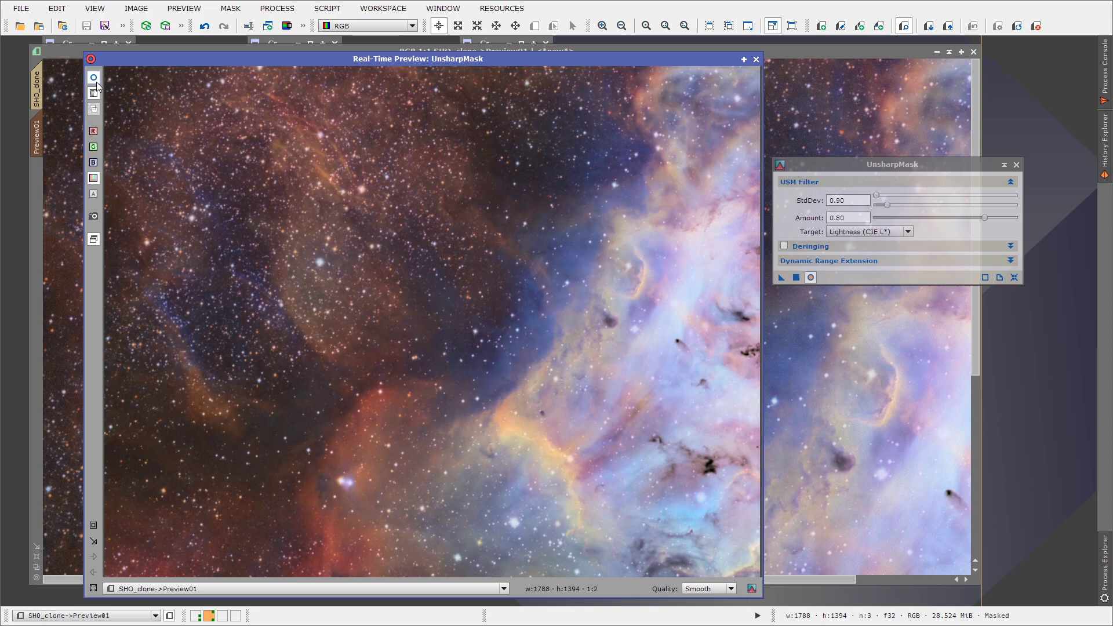
left_click(756, 59)
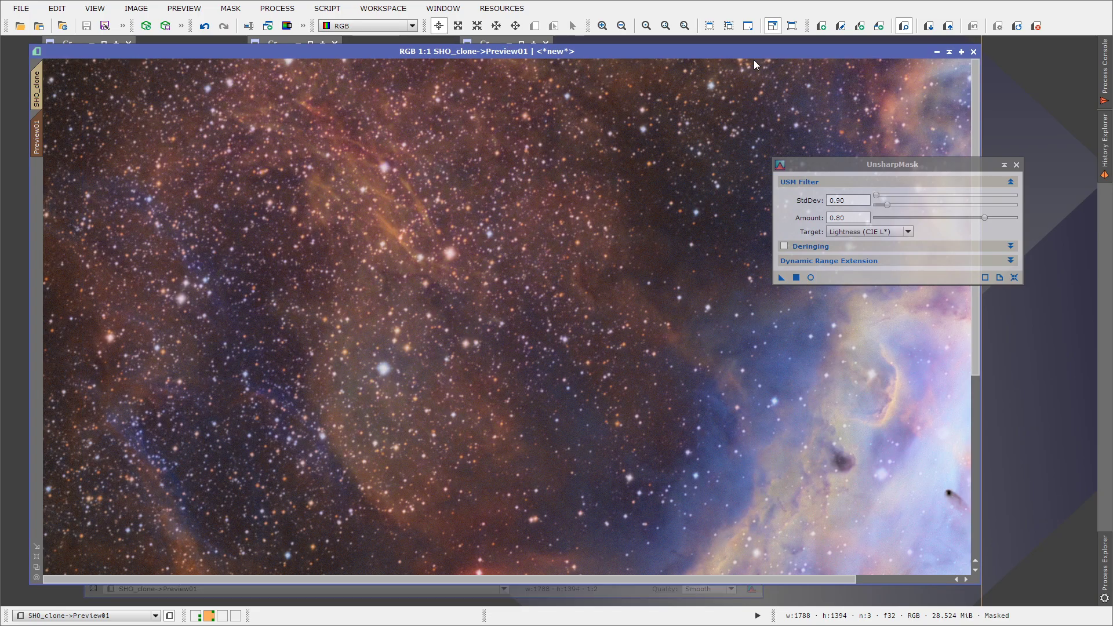
left_click(37, 88)
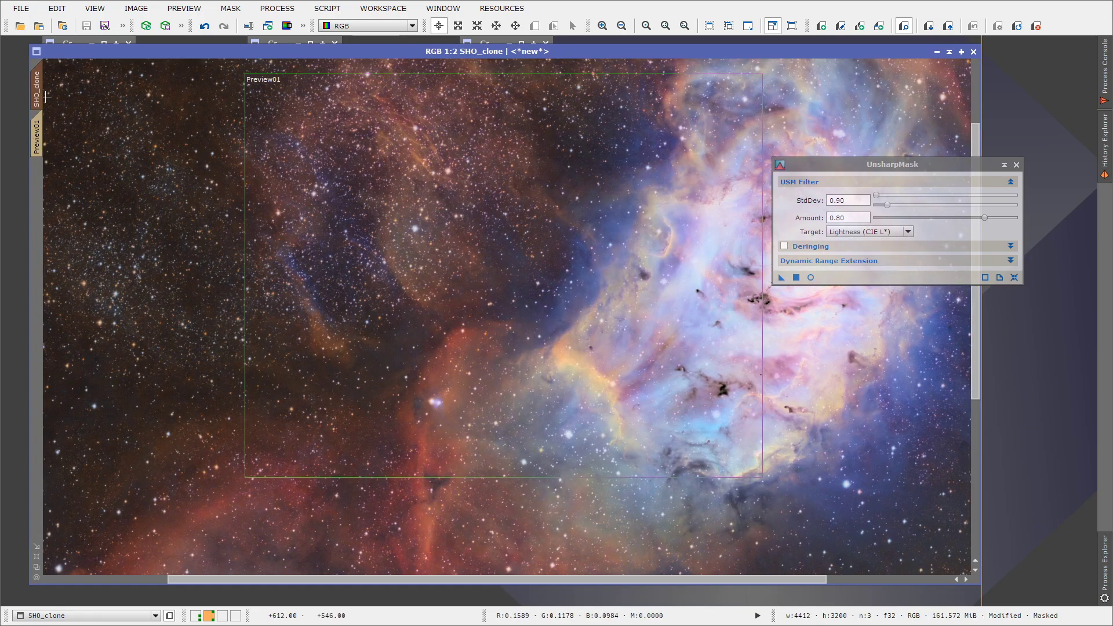
Step: Apply the UnsharpMask sharpening to the full SHO_clone image, delete its preview and close UnsharpMask
left_click_drag(782, 278, 366, 203)
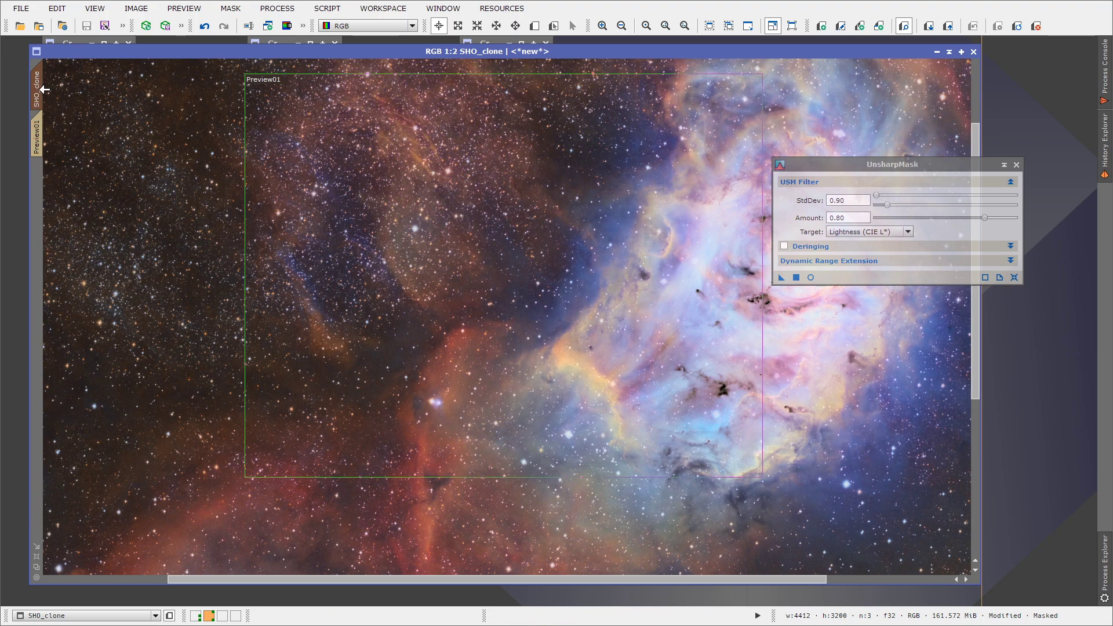
left_click(182, 10)
left_click(192, 245)
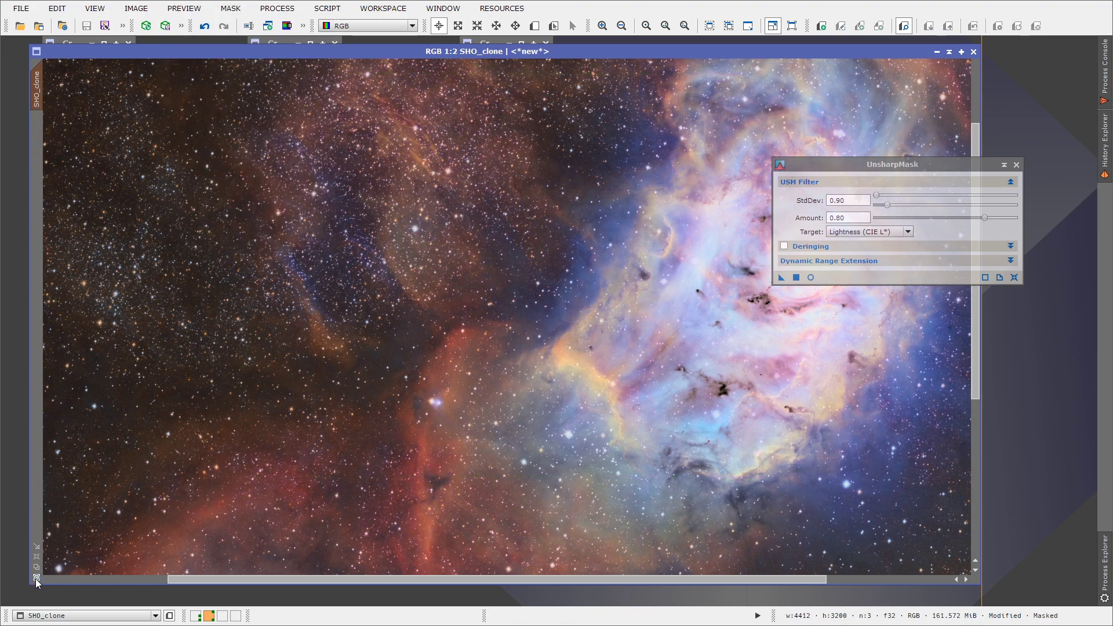
left_click(37, 578)
left_click(1017, 165)
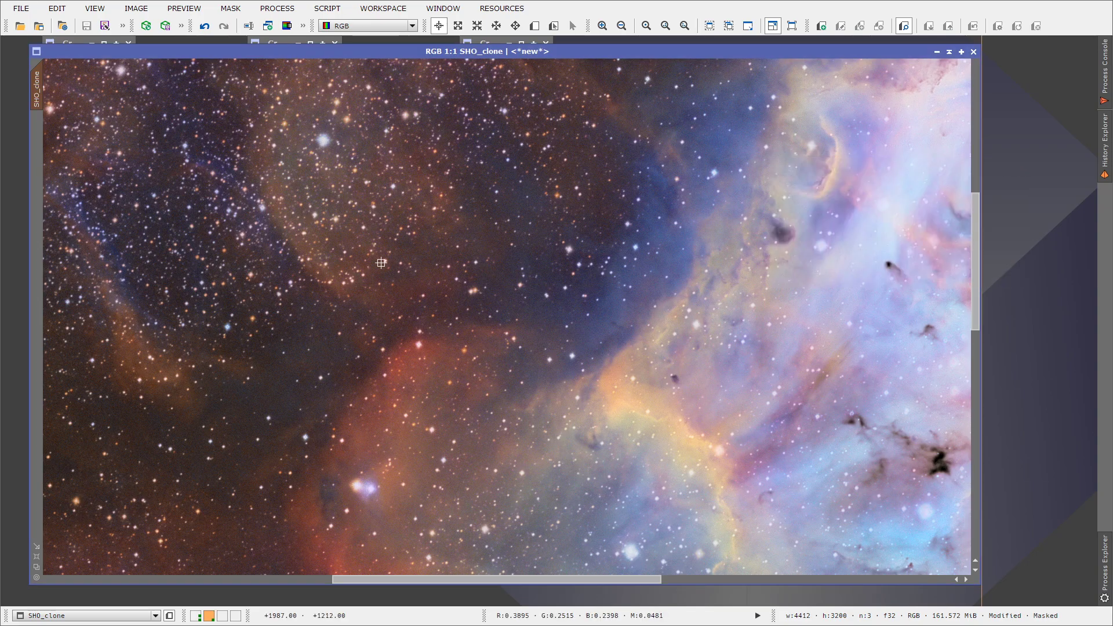
Step: Bring the dense star field beside the nebula into view at 1:1 and open the History Explorer for SHO_clone
left_click(514, 26)
left_click_drag(400, 212, 729, 432)
right_click(724, 266)
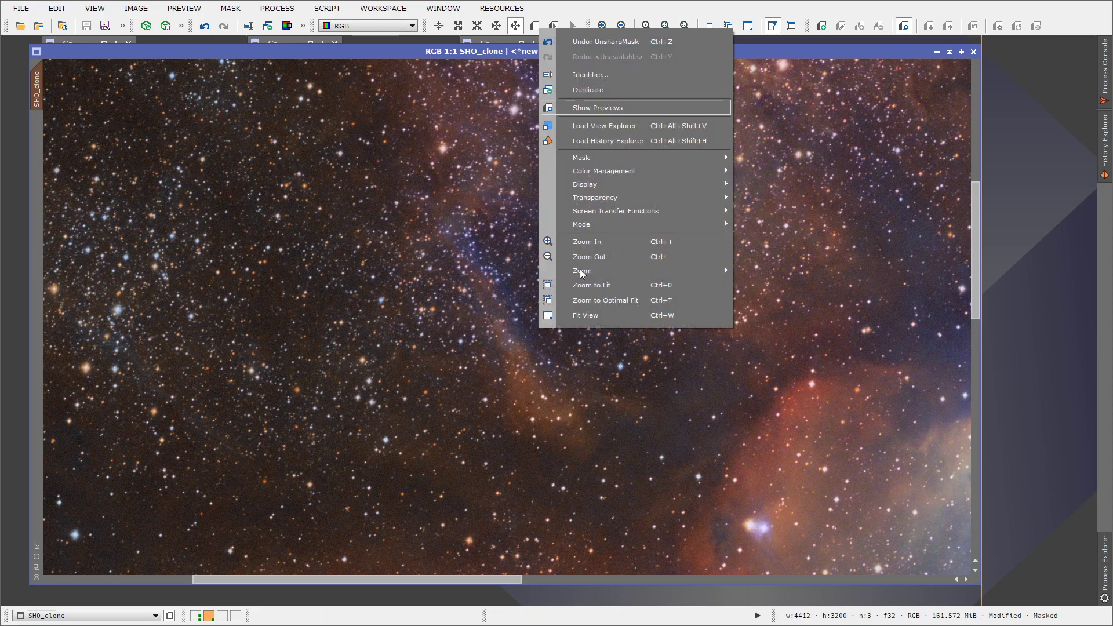
left_click(614, 148)
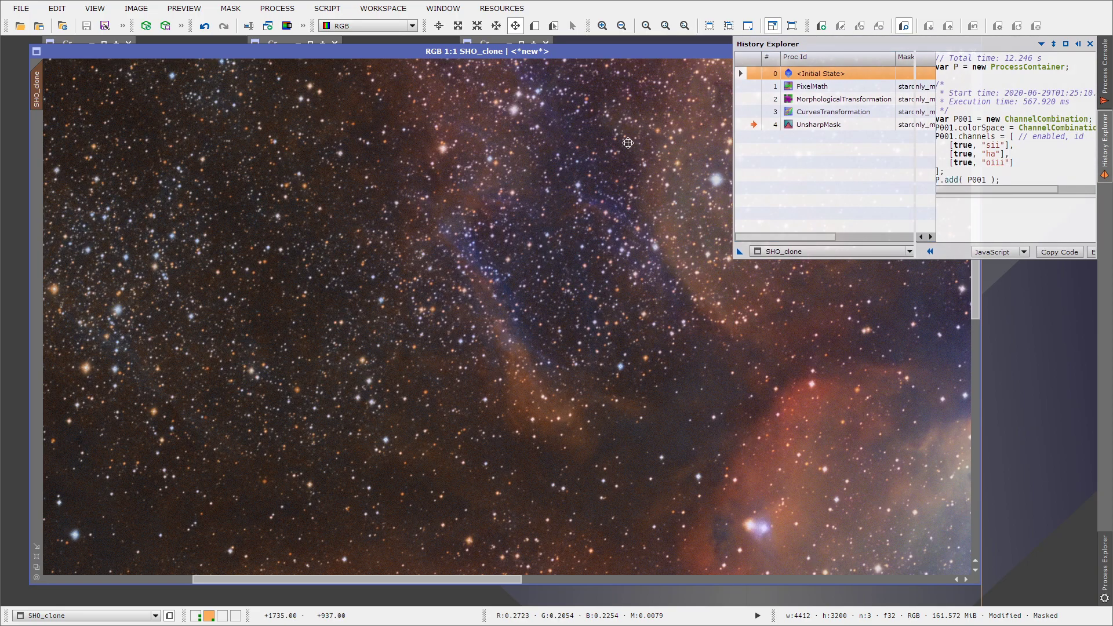
Step: Compare the PixelMath and UnsharpMask history states of SHO_clone repeatedly, finishing on the UnsharpMask state
left_click(753, 87)
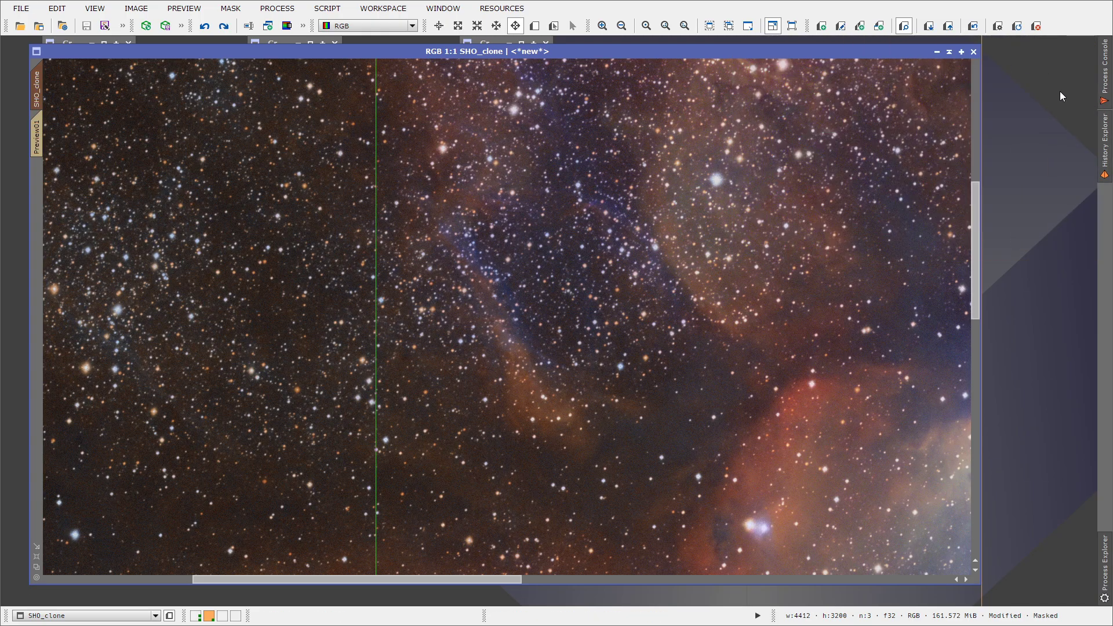
mouse_move(1106, 158)
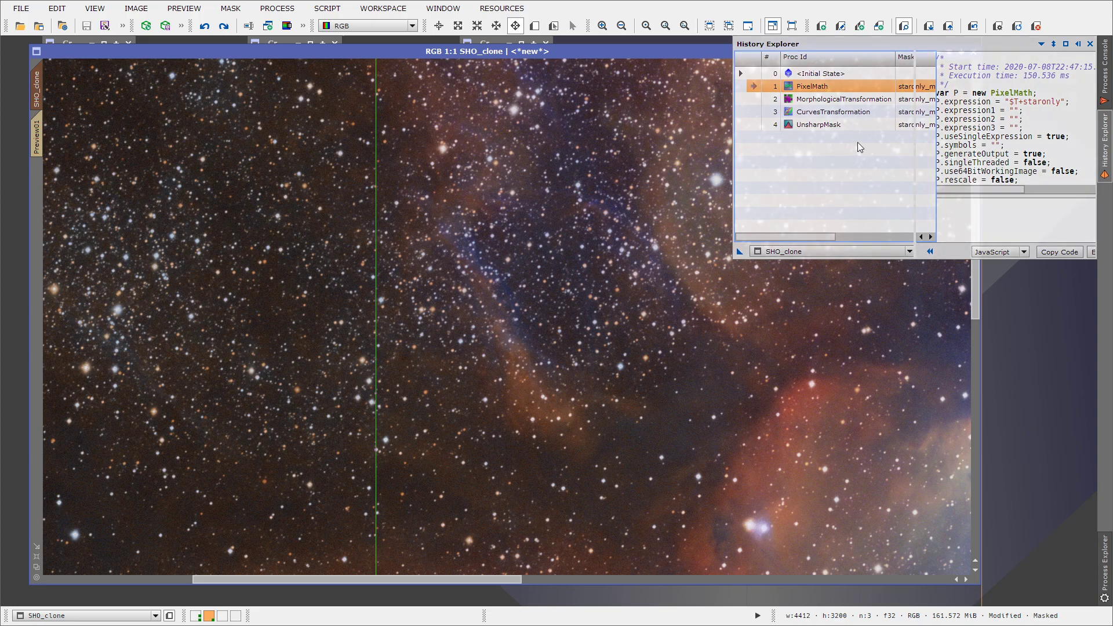
left_click(754, 124)
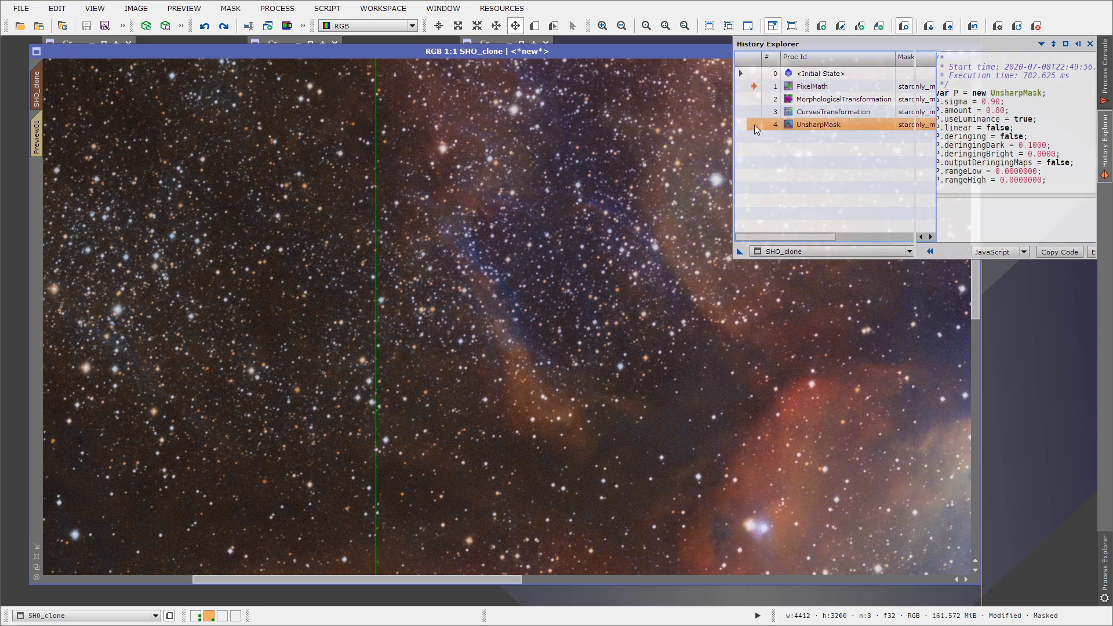
left_click(753, 86)
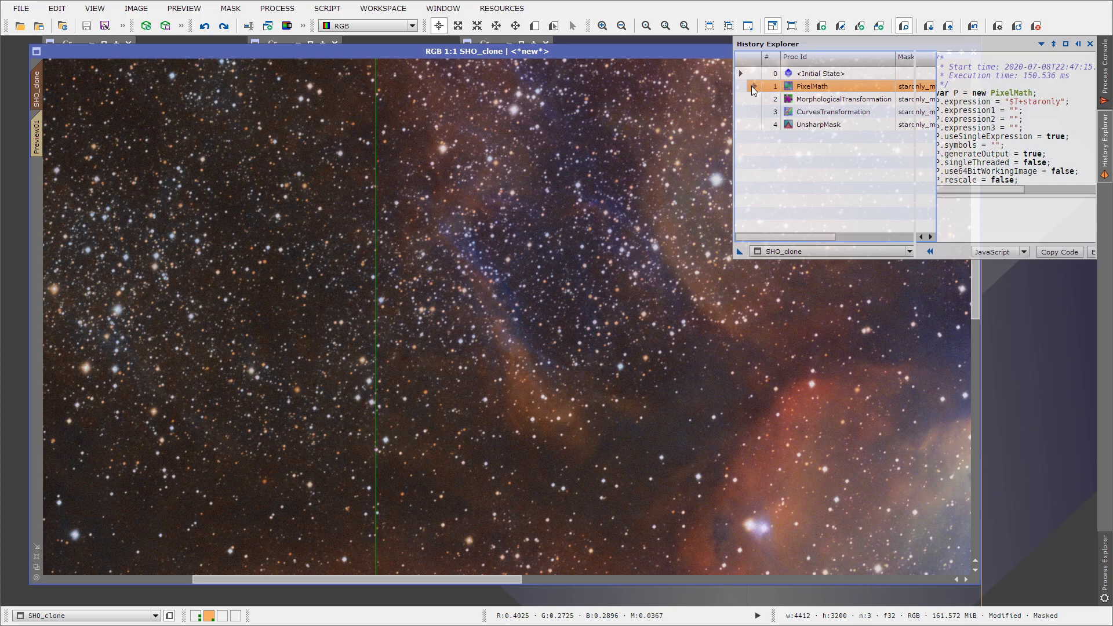
left_click(757, 124)
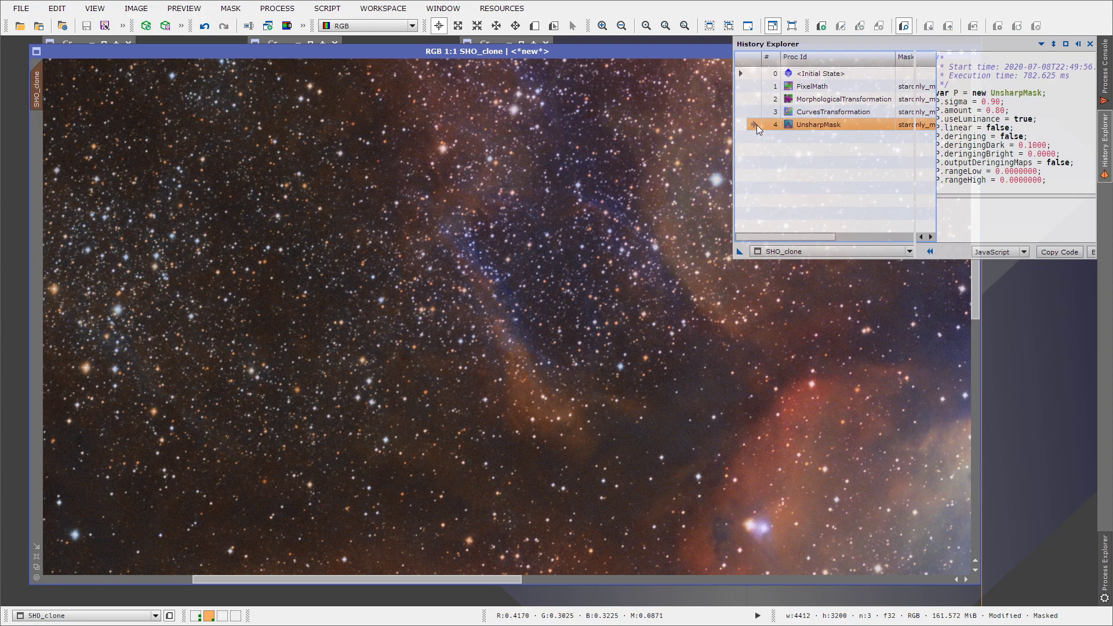
left_click(751, 86)
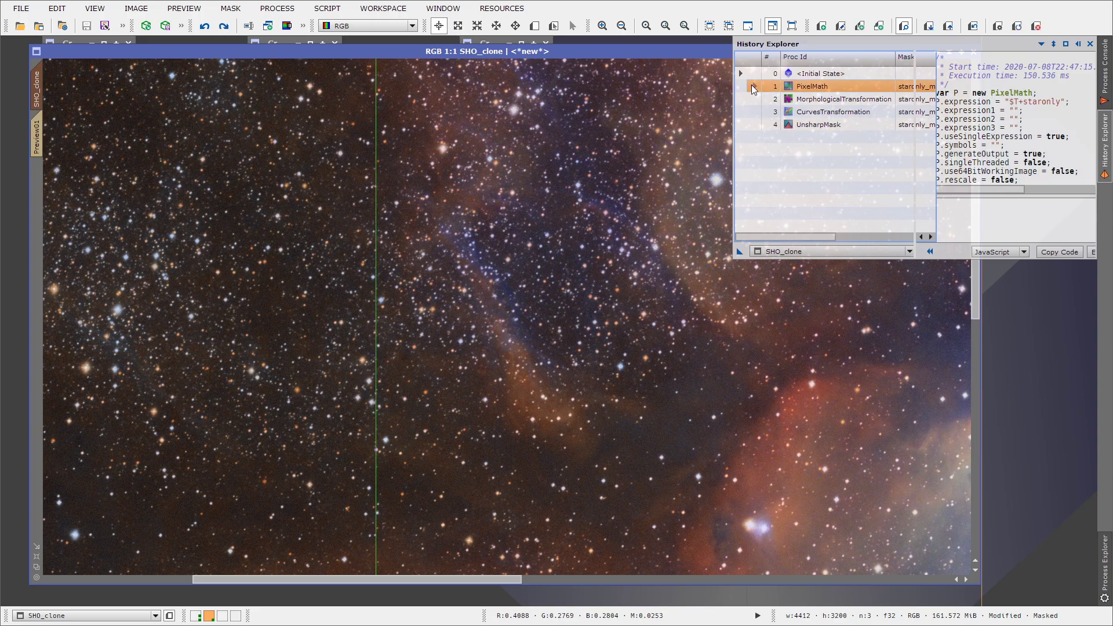
left_click(754, 122)
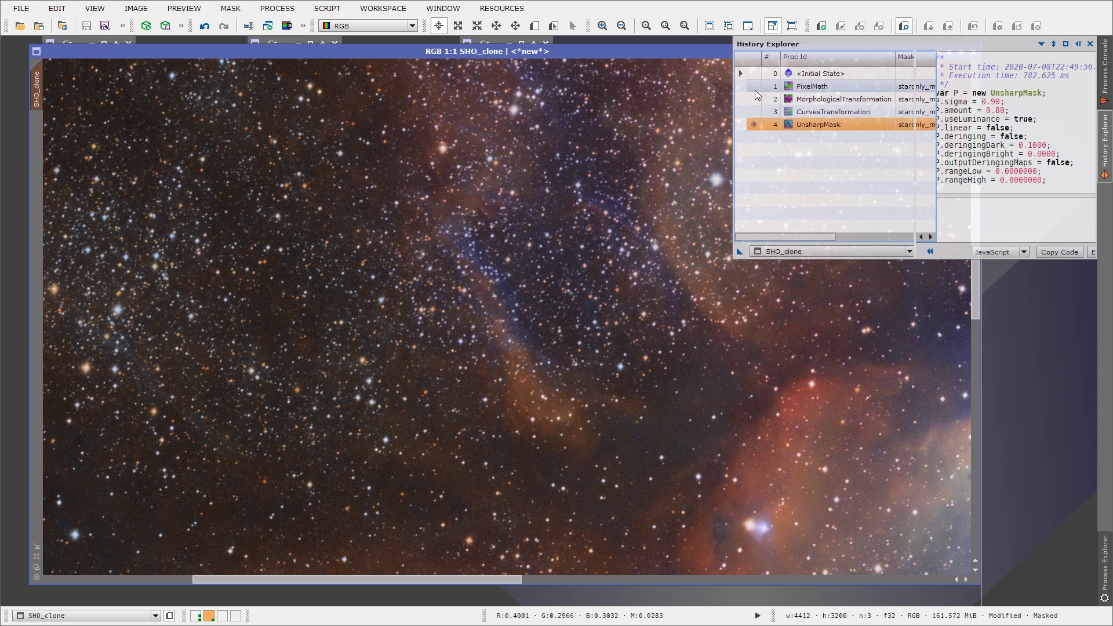
left_click(753, 89)
left_click(756, 123)
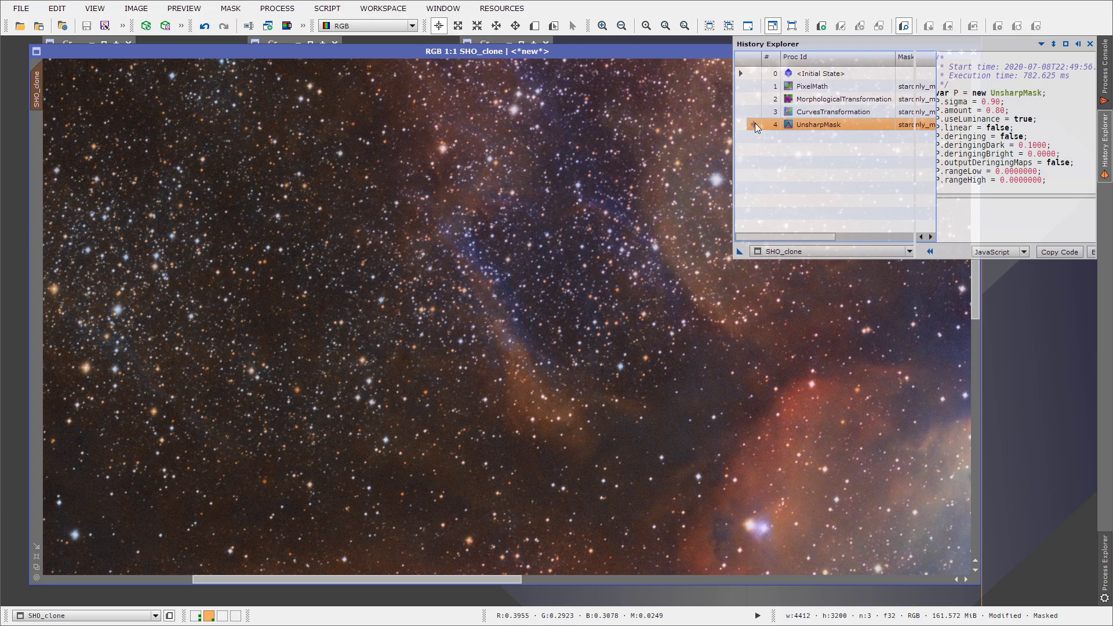
left_click(754, 87)
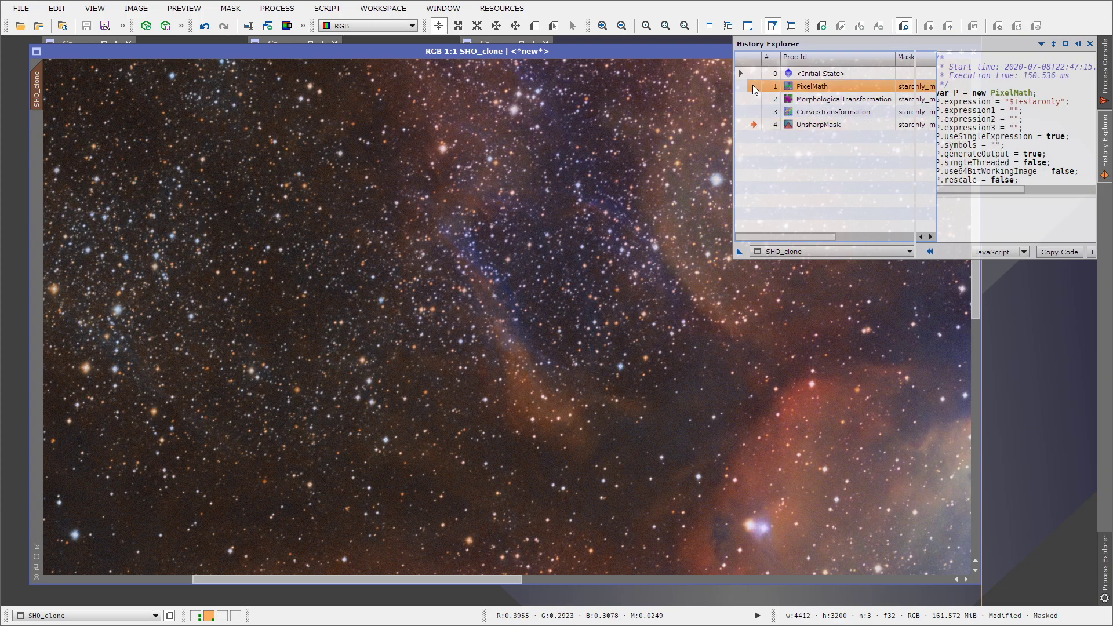
left_click(754, 126)
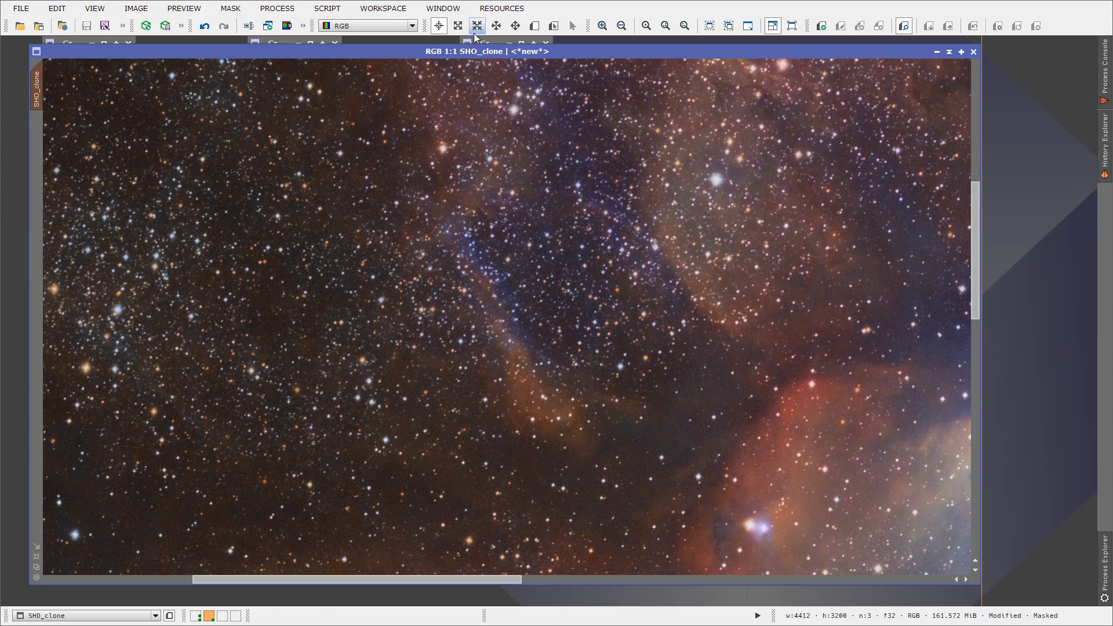
Step: Examine the refined stars across SHO_clone up close, around the nebulae and the star cluster, then view the whole image and leave full-screen mode
left_click(516, 25)
scroll(840, 530, "down", 1)
left_click_drag(839, 530, 731, 328)
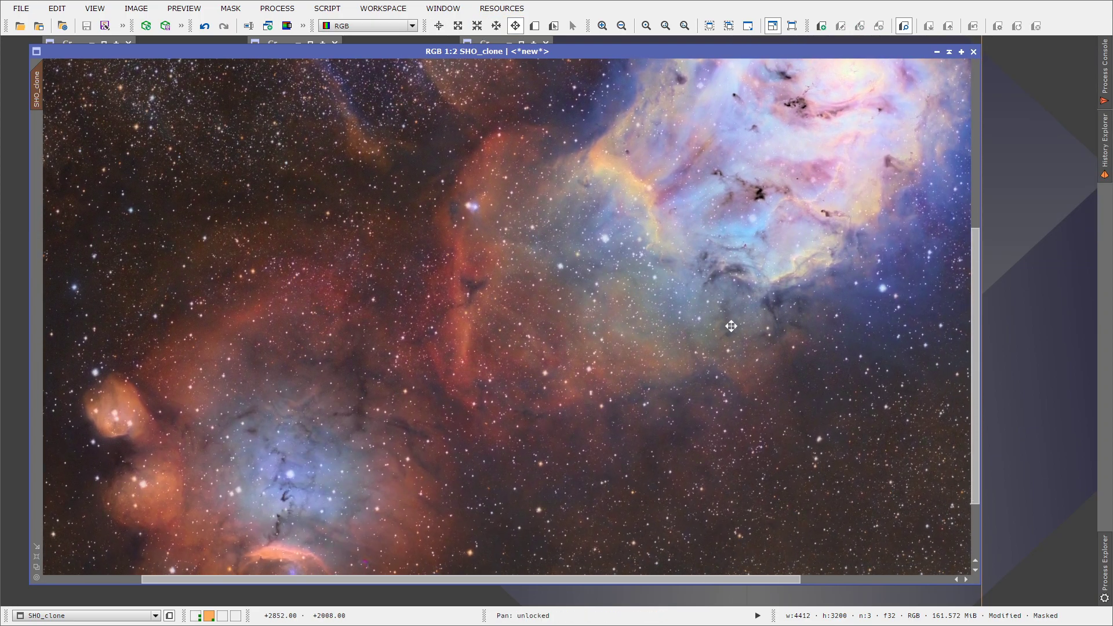
scroll(731, 327, "up", 1)
left_click_drag(731, 464, 580, 261)
left_click_drag(754, 551, 585, 388)
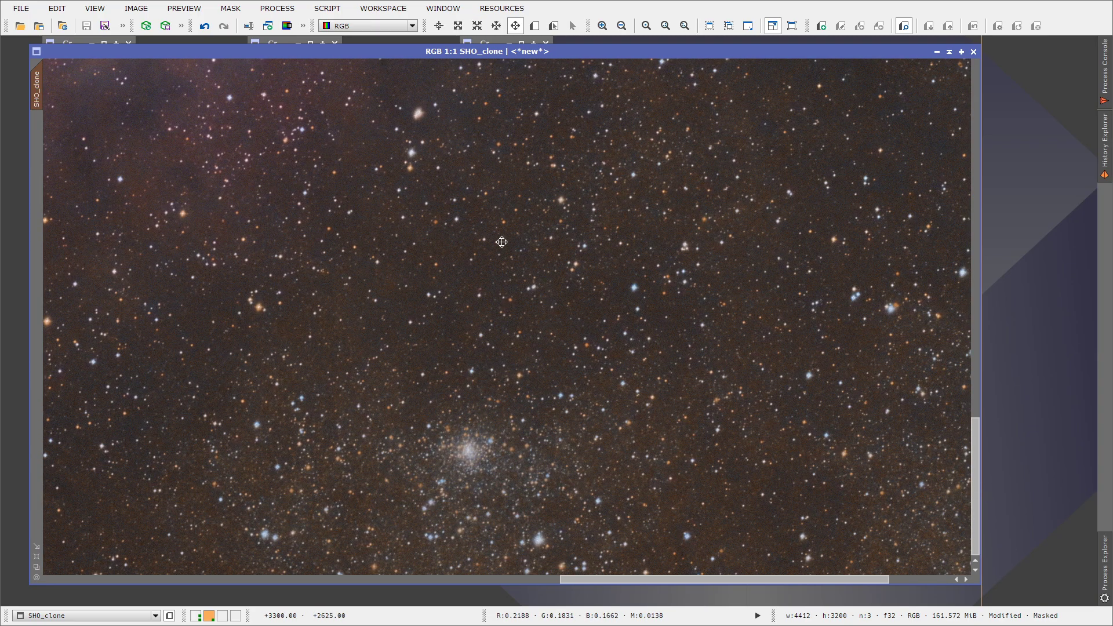
left_click_drag(497, 249, 615, 221)
left_click_drag(287, 539, 641, 249)
left_click_drag(461, 415, 645, 221)
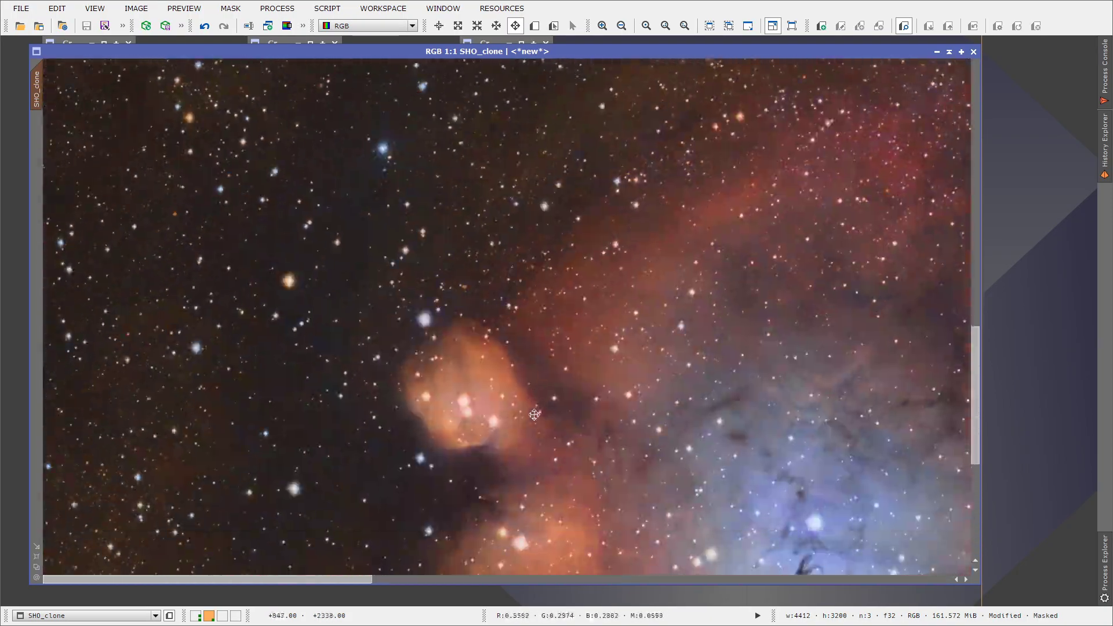
left_click_drag(597, 358, 723, 569)
scroll(624, 371, "down", 1)
scroll(625, 381, "down", 1)
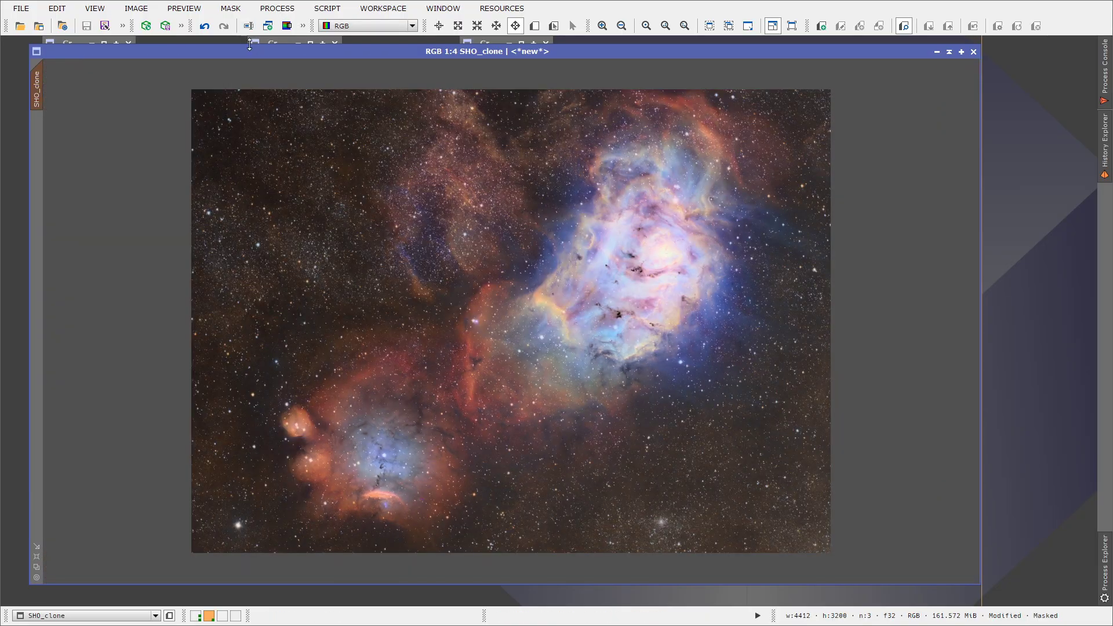
left_click(774, 28)
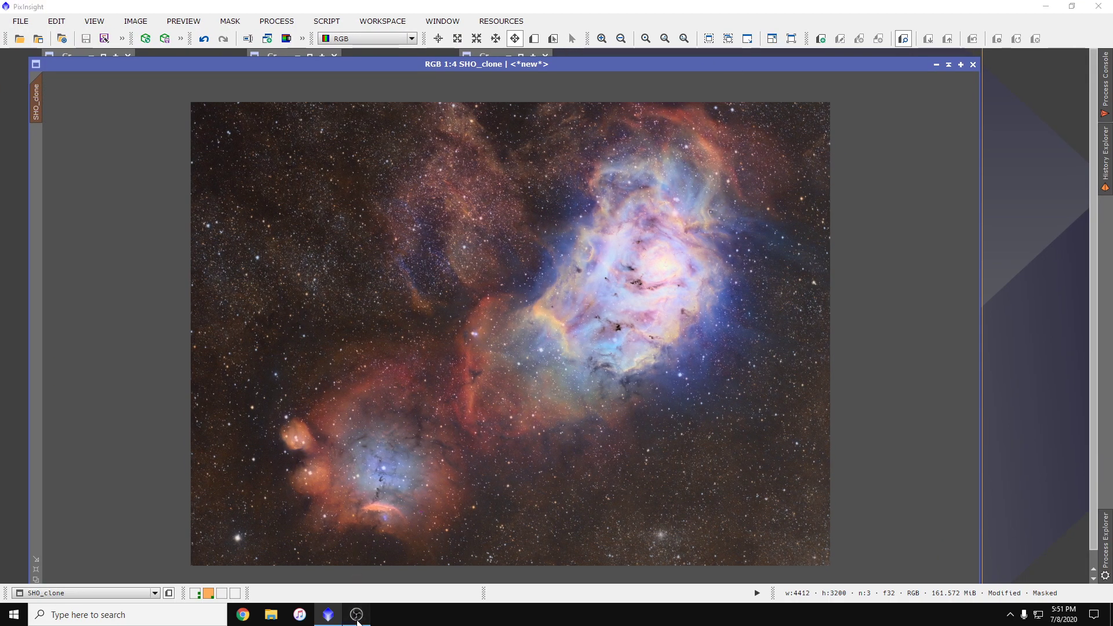